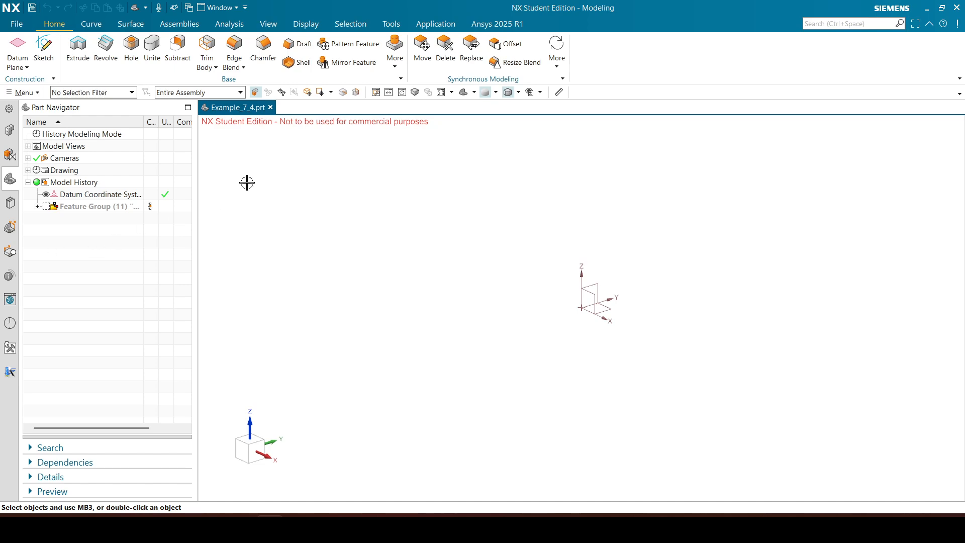
click(56, 64)
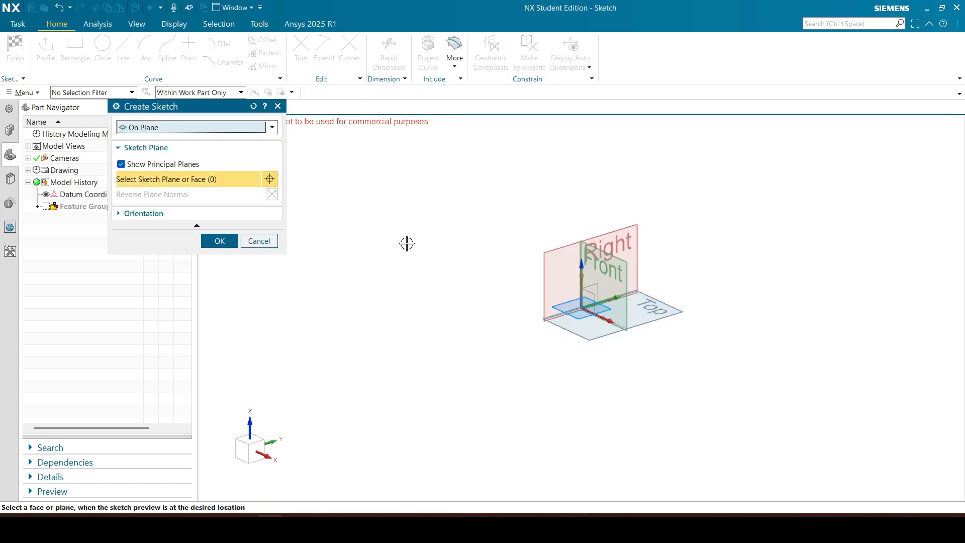
click(261, 242)
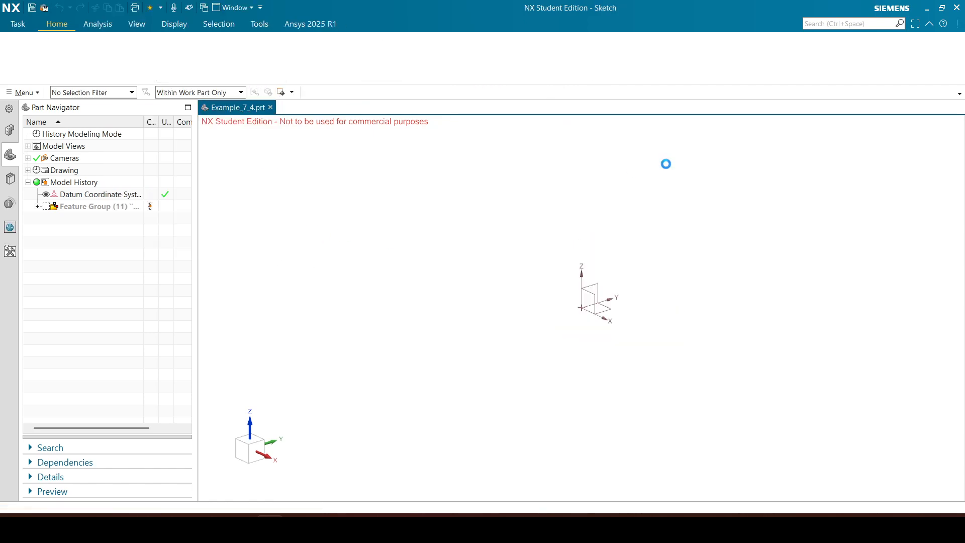
click(959, 94)
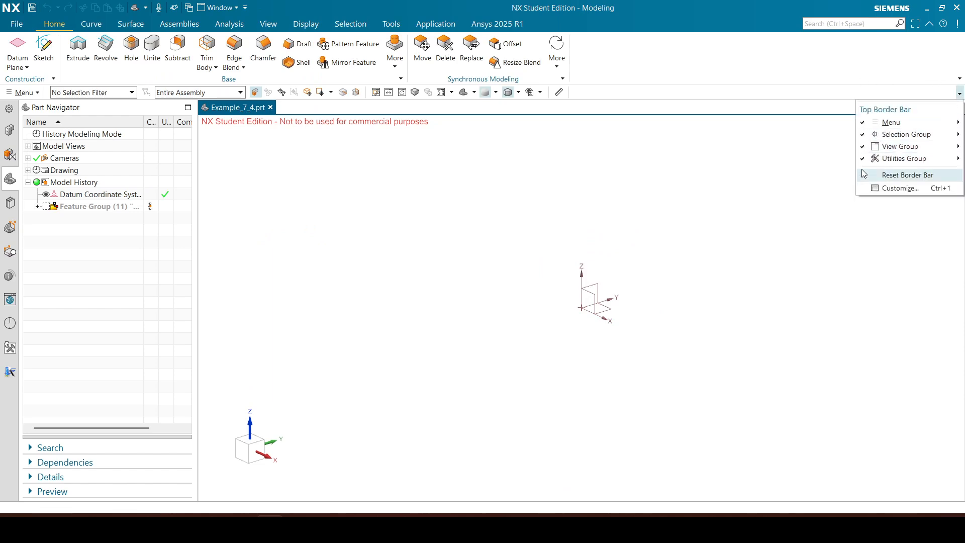
click(473, 86)
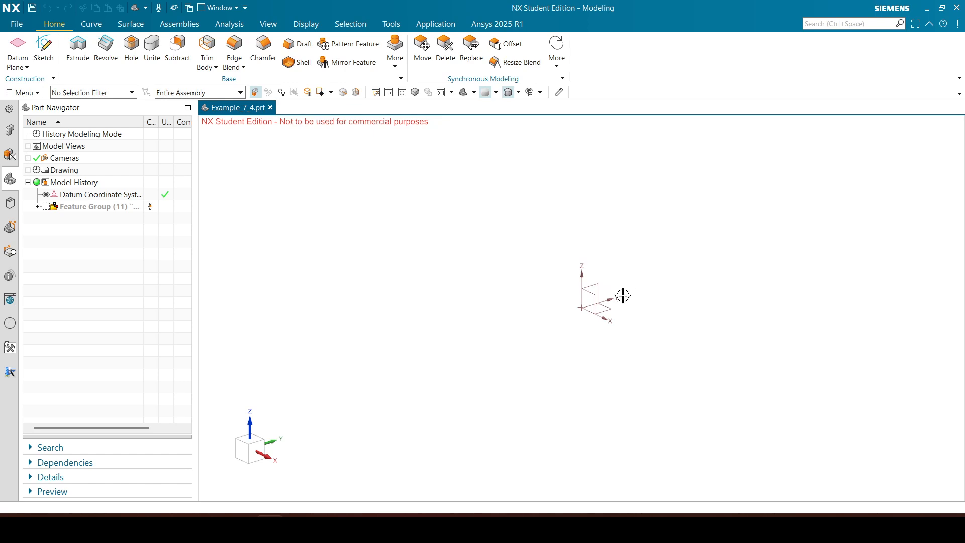
- Create a new sketch on the YZ plane of the datum coordinate system
click(44, 46)
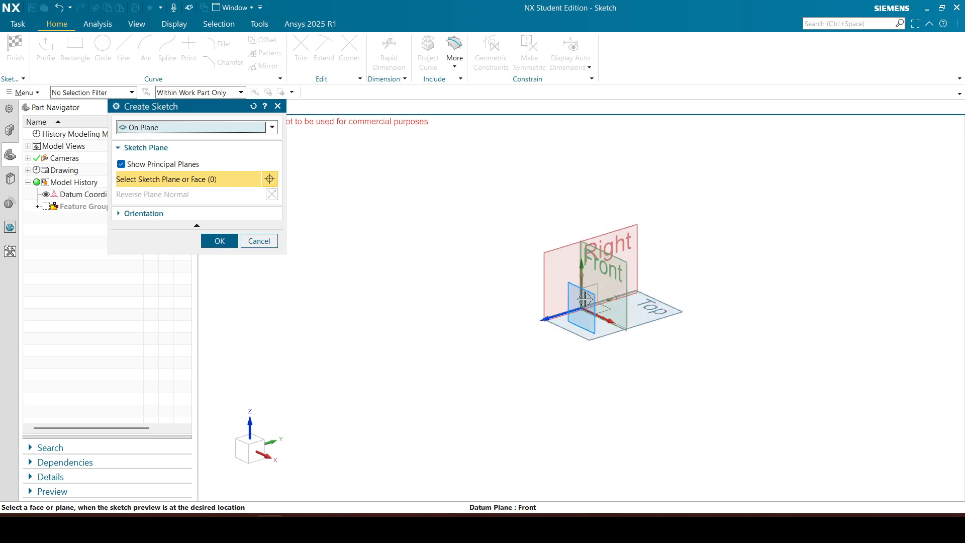
scroll(588, 314, down, 5)
scroll(569, 328, up, 5)
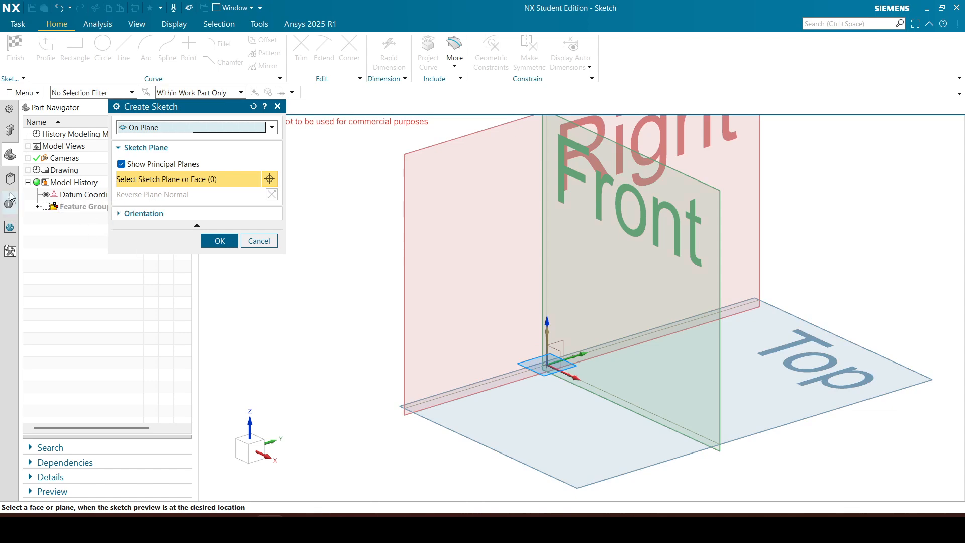
click(555, 347)
middle_click(358, 245)
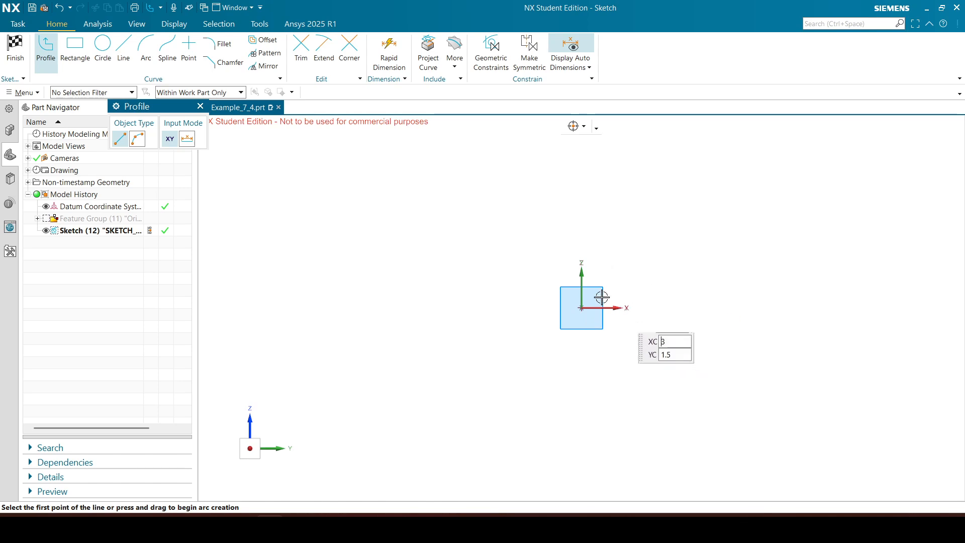
- Sketch an open profile from the origin: about 12 mm right, 18.5 up, 7 right, 7 up, 10 left, 5 down and 9 left
click(581, 307)
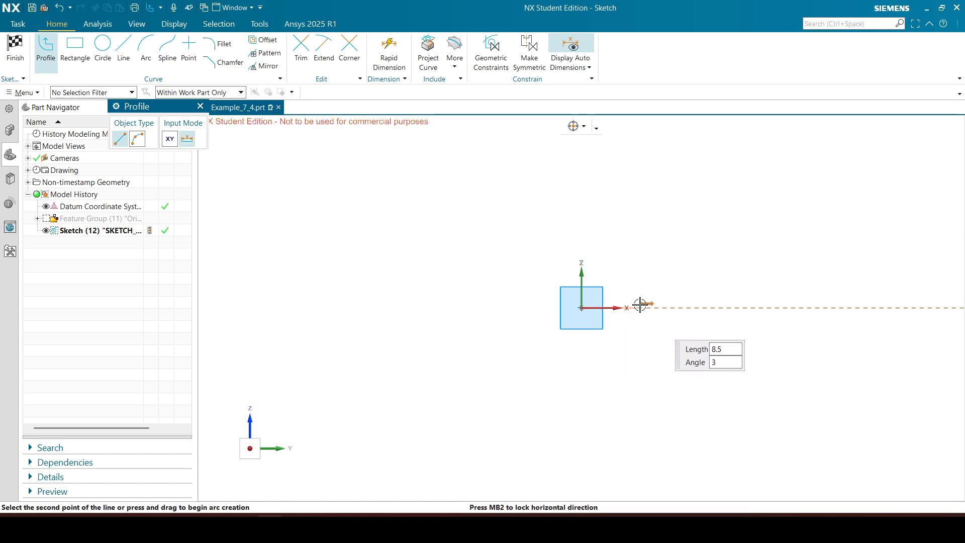
click(666, 307)
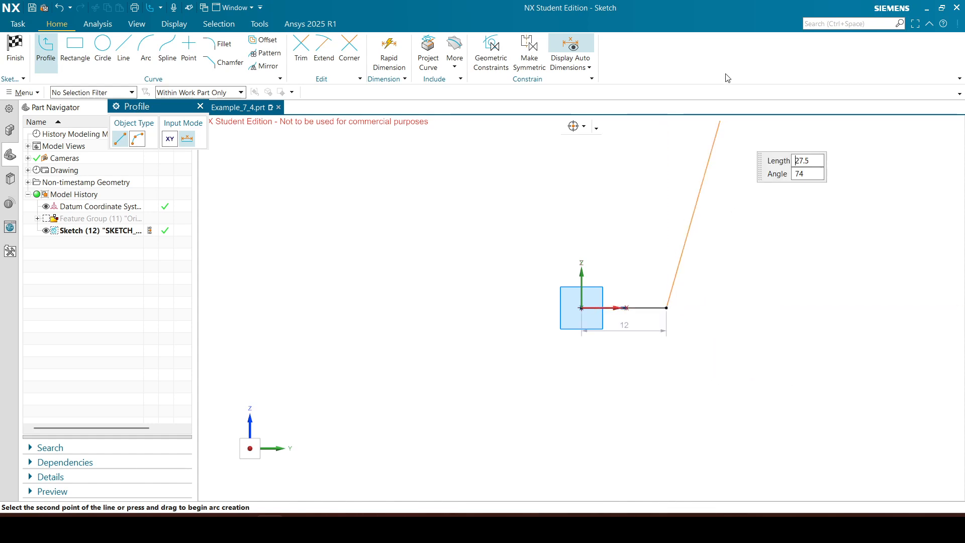
click(666, 178)
click(716, 177)
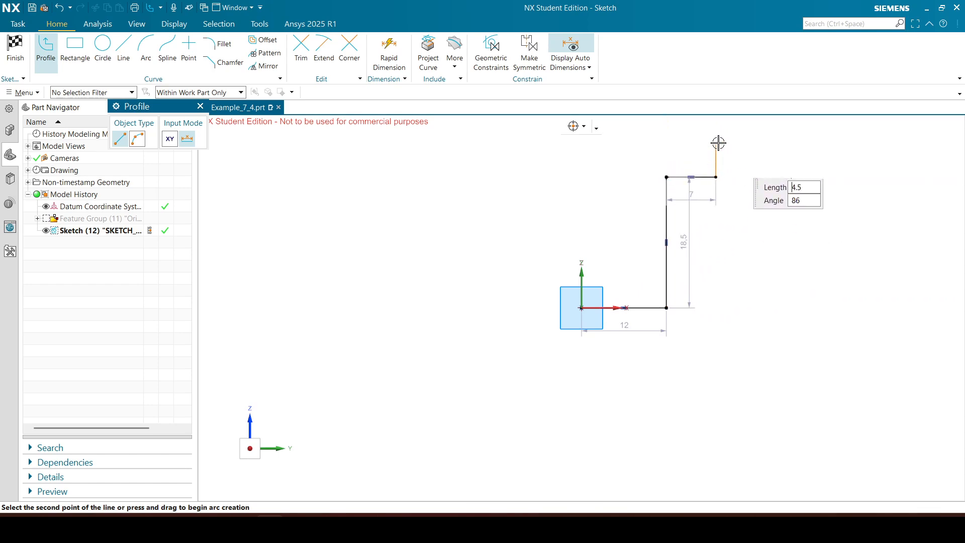
click(716, 128)
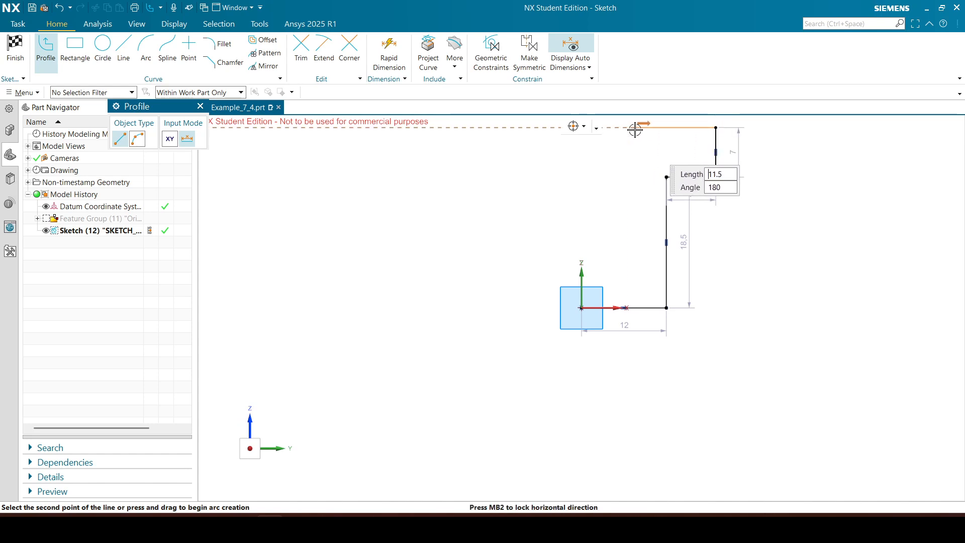
click(644, 128)
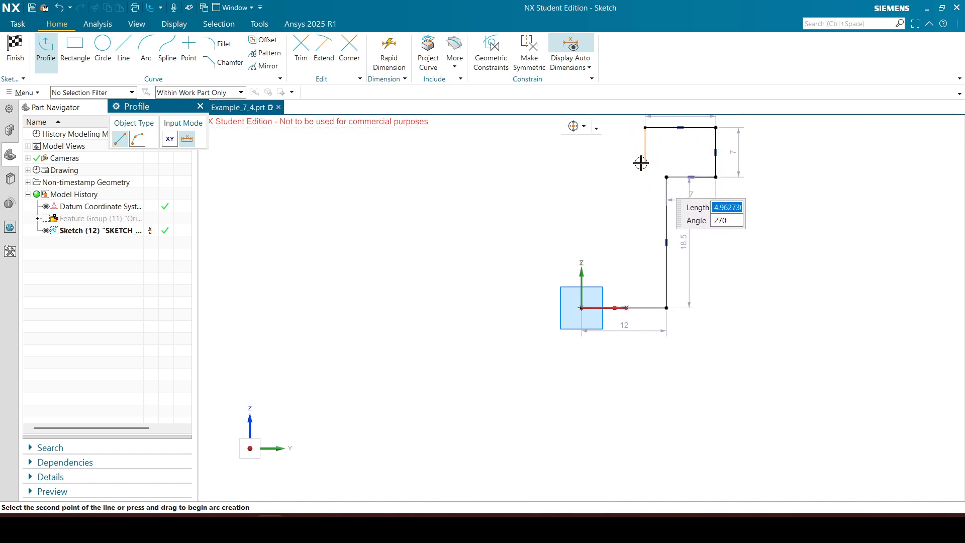
click(643, 163)
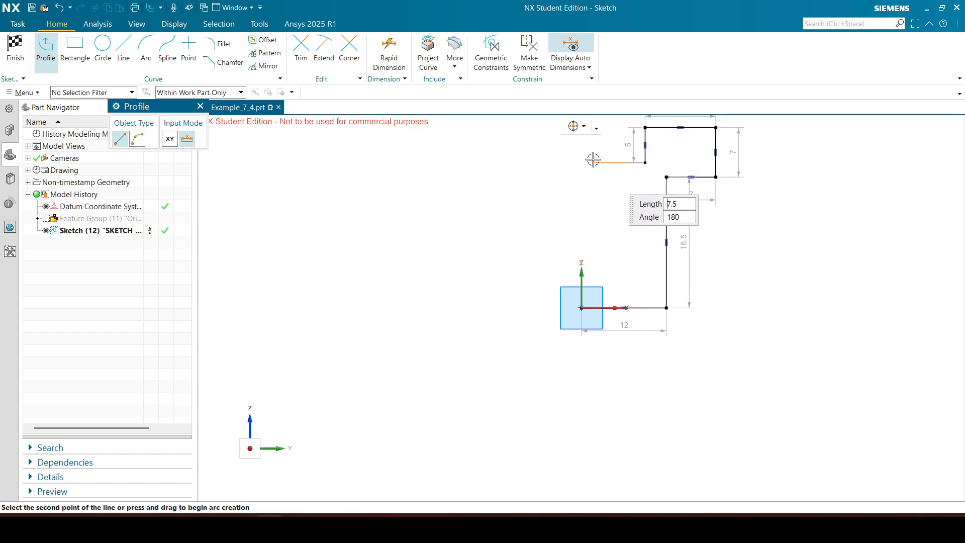
click(581, 163)
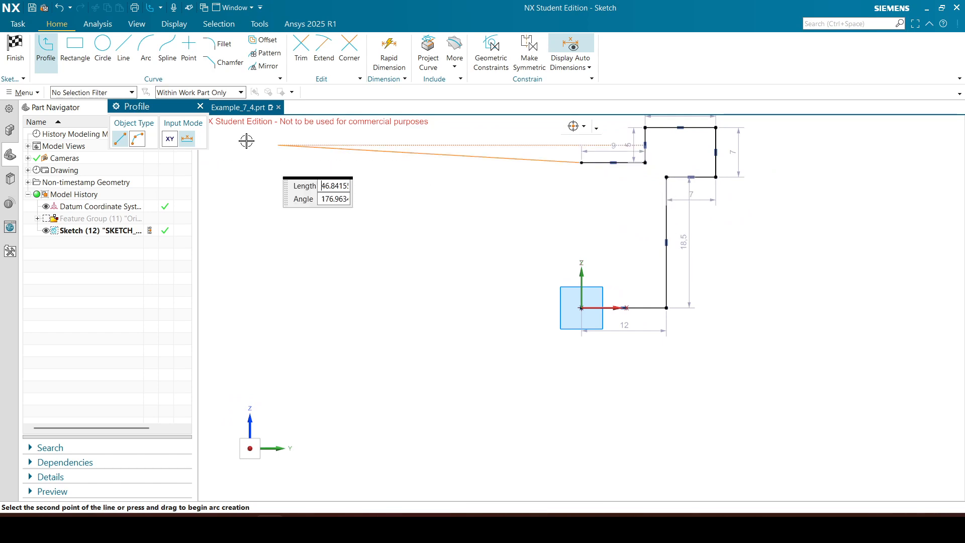
click(201, 106)
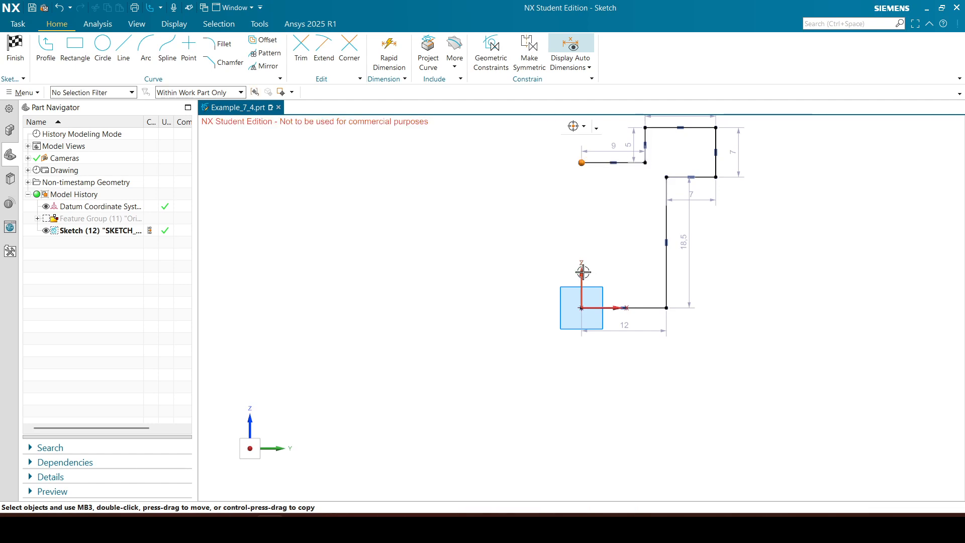
- Constrain the profile's open upper endpoint to lie on the sketch's vertical axis
click(582, 272)
click(602, 254)
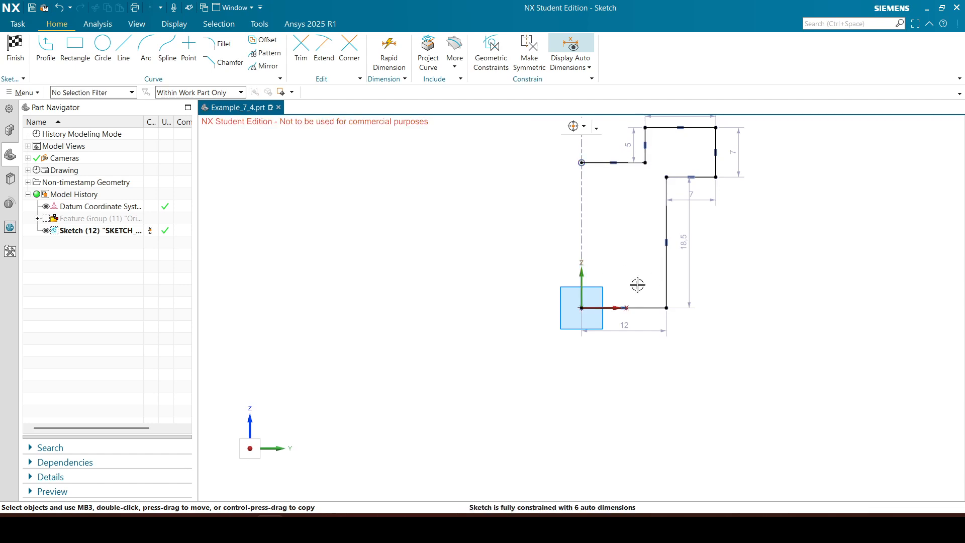
- Set the length of the profile's bottom horizontal line to 25 mm
shift+middle_drag(778, 274, 747, 338)
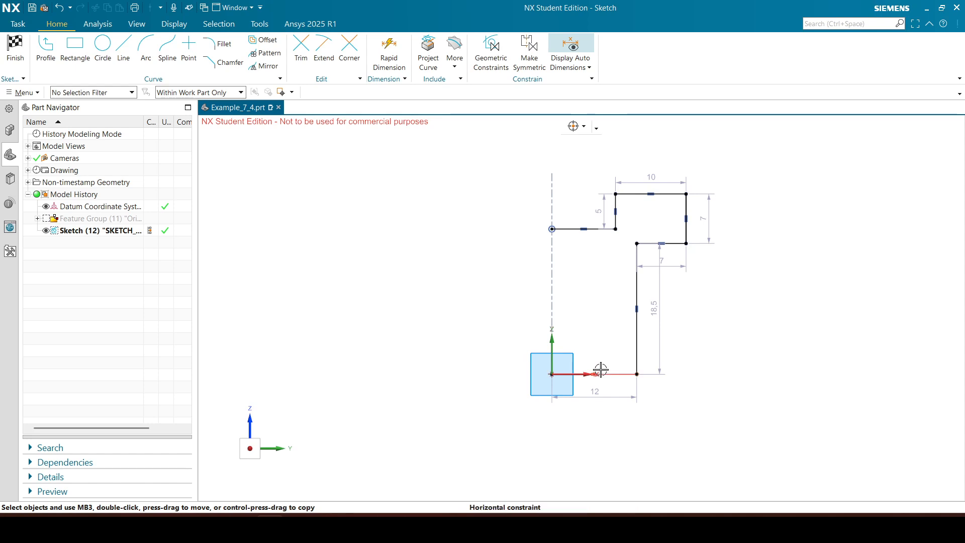
double_click(595, 391)
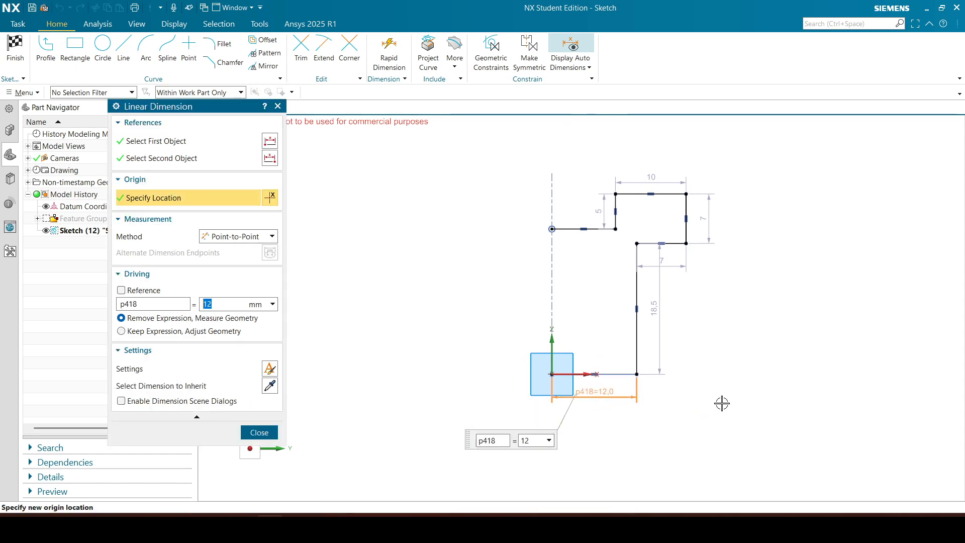
text(25)
key(Return)
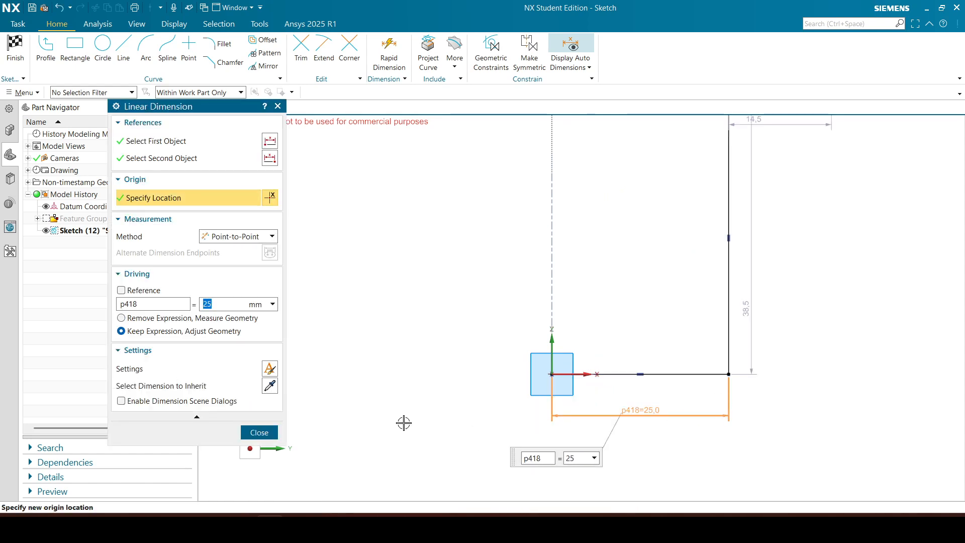
click(258, 432)
- Display the View Group and Utilities Group in the Top Border Bar
click(959, 94)
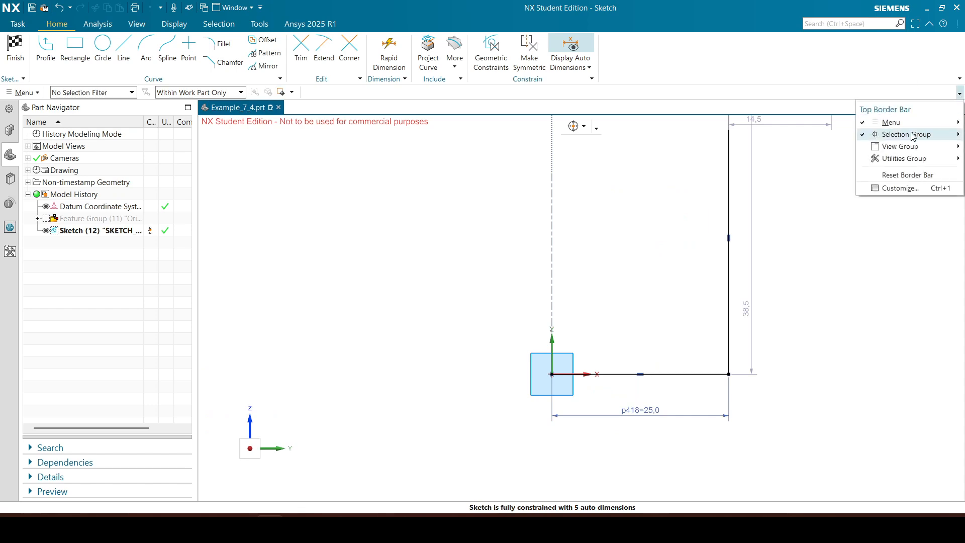
click(862, 146)
click(867, 160)
- Add a Rapid Dimension of 20 mm from the vertical axis to the profile's short inner vertical line, placed above the profile
click(375, 95)
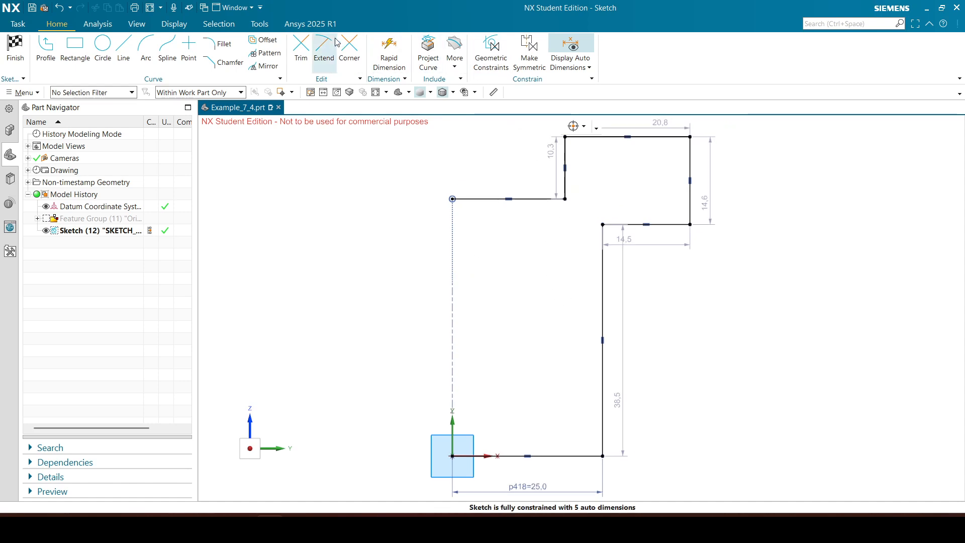
click(389, 51)
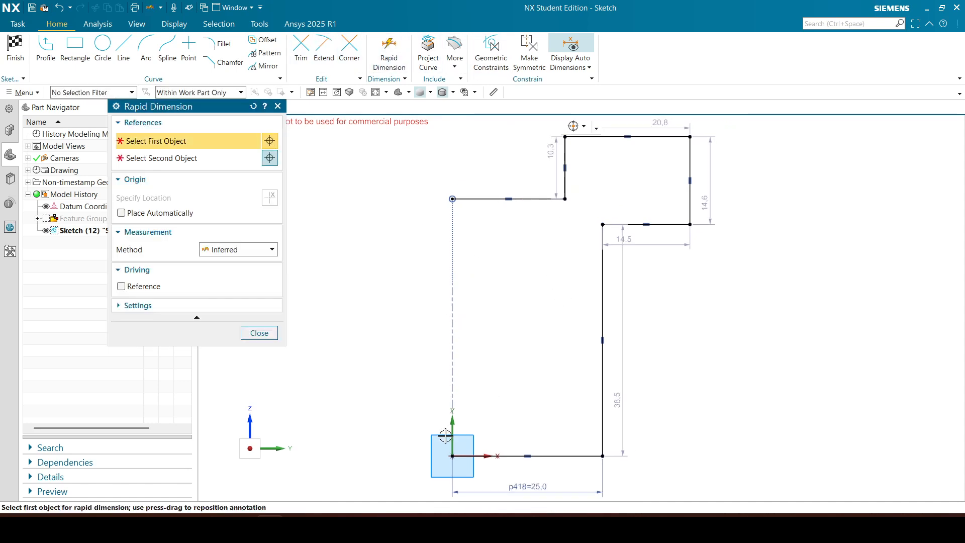
click(452, 420)
click(565, 157)
shift+middle_drag(635, 213, 639, 331)
click(514, 172)
text(20)
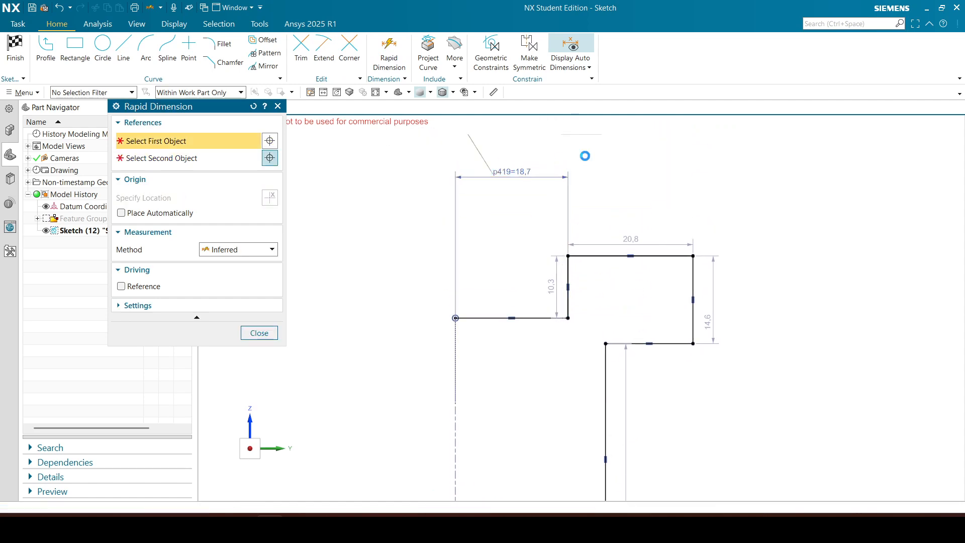
key(Return)
click(256, 332)
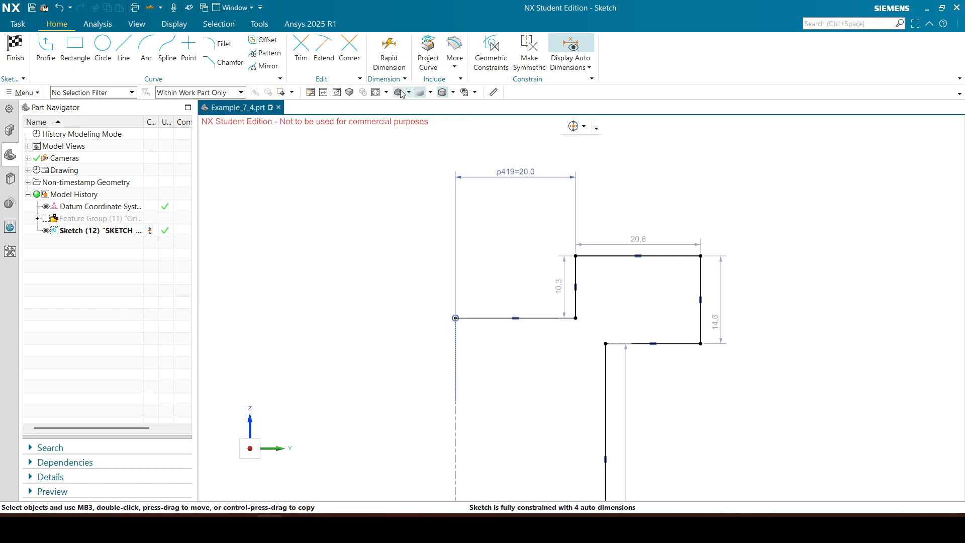
- Add a Rapid Dimension of 50 mm from the vertical axis to the profile's outermost lower corner, placed below the sketch
click(375, 92)
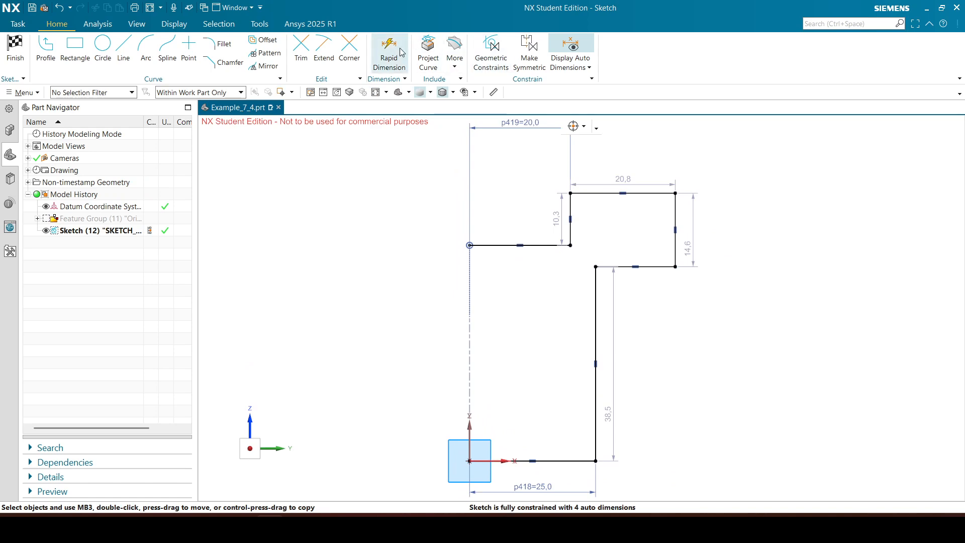
key(d)
click(674, 266)
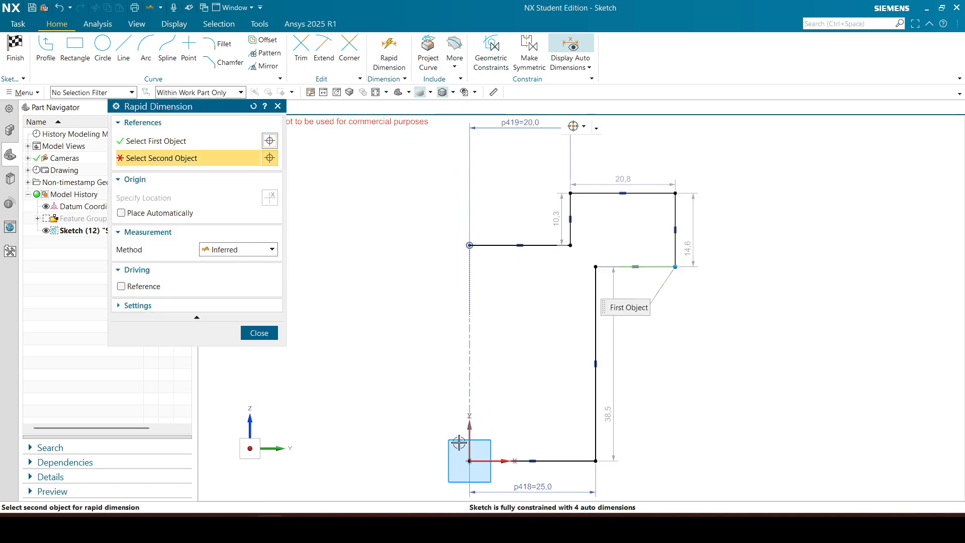
click(471, 434)
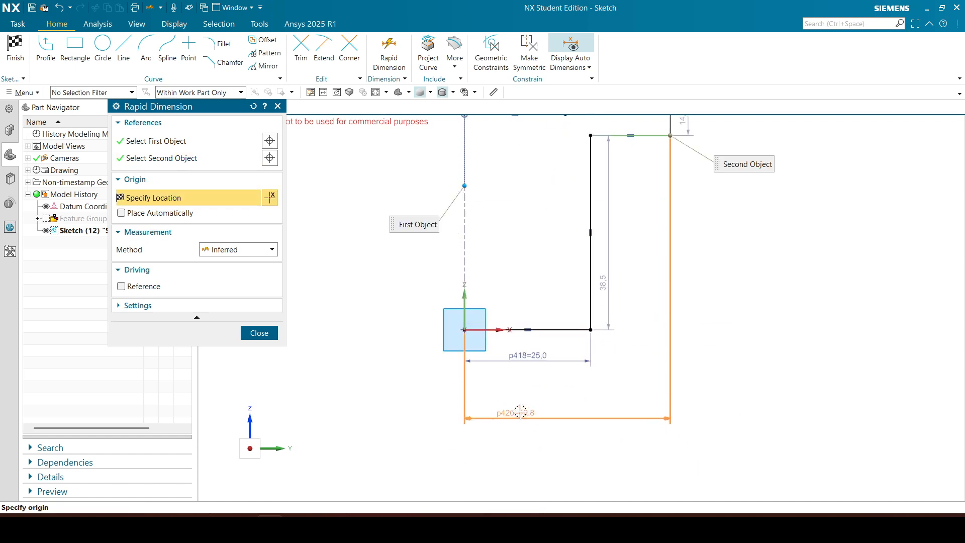
click(565, 409)
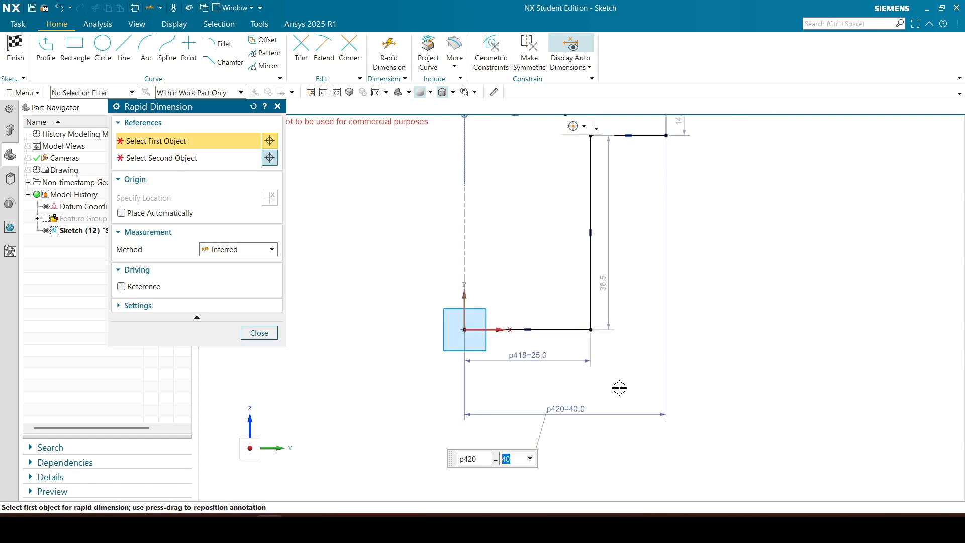
text(50)
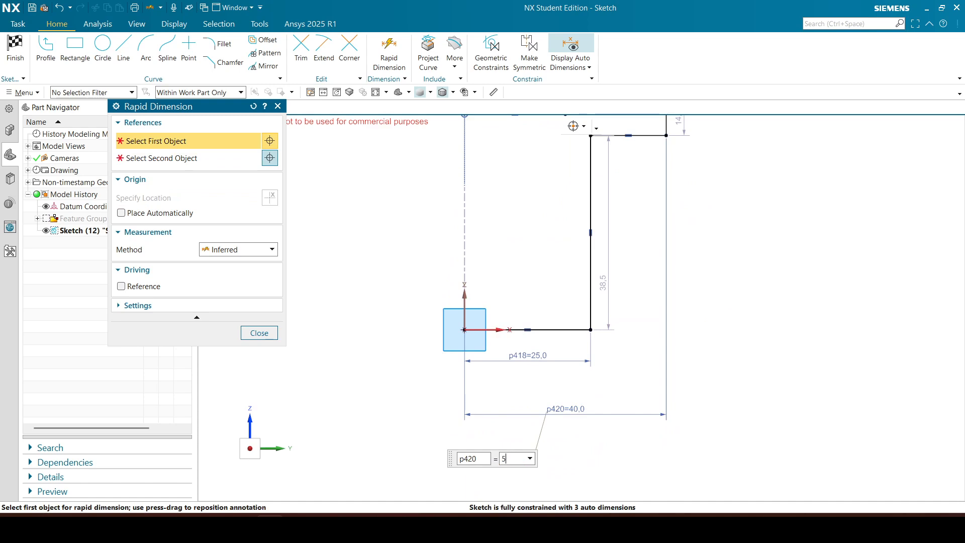
key(Return)
click(254, 332)
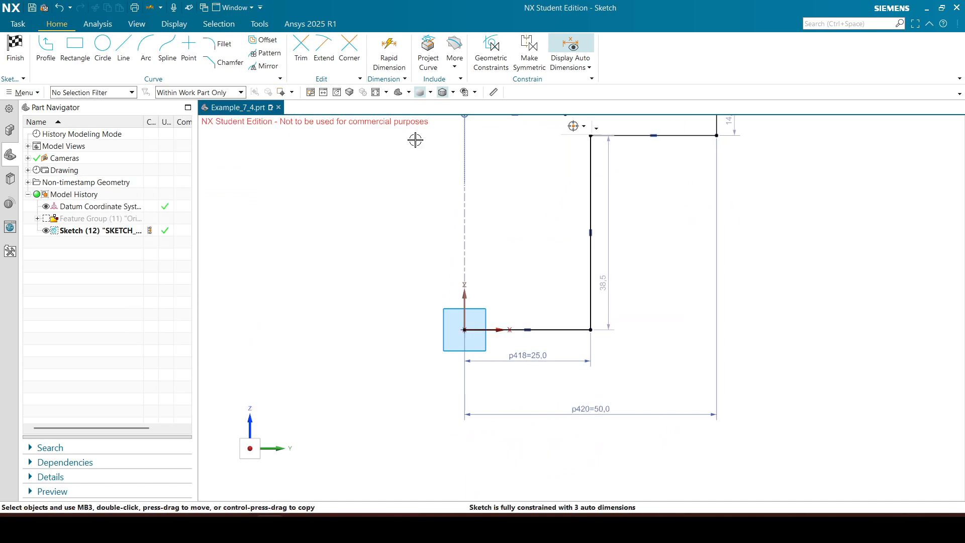
- Move the long vertical line's length dimension outside the profile, set it to 400/2 mm, and fit the sketch in view
click(376, 91)
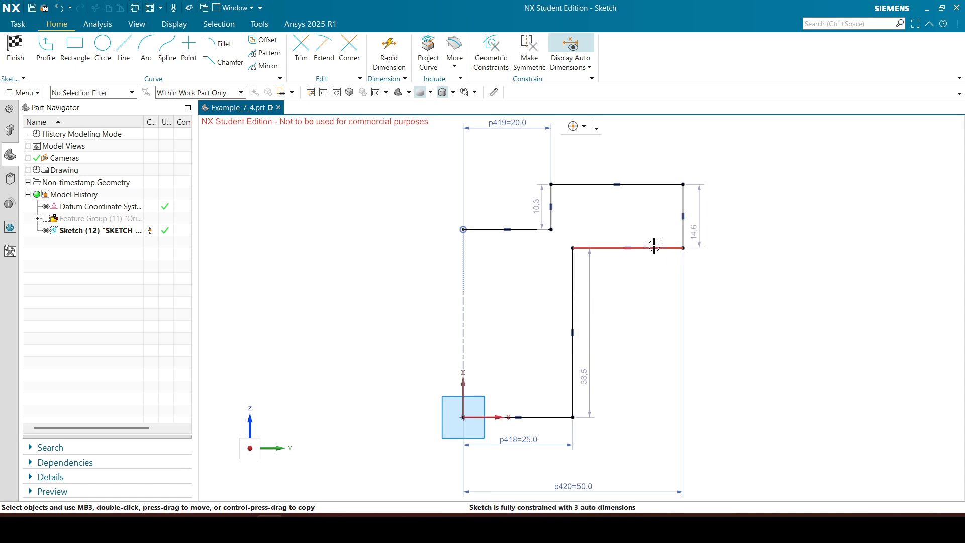
mouse_move(592, 313)
mouse_down()
mouse_move(812, 330)
mouse_move(783, 331)
mouse_up()
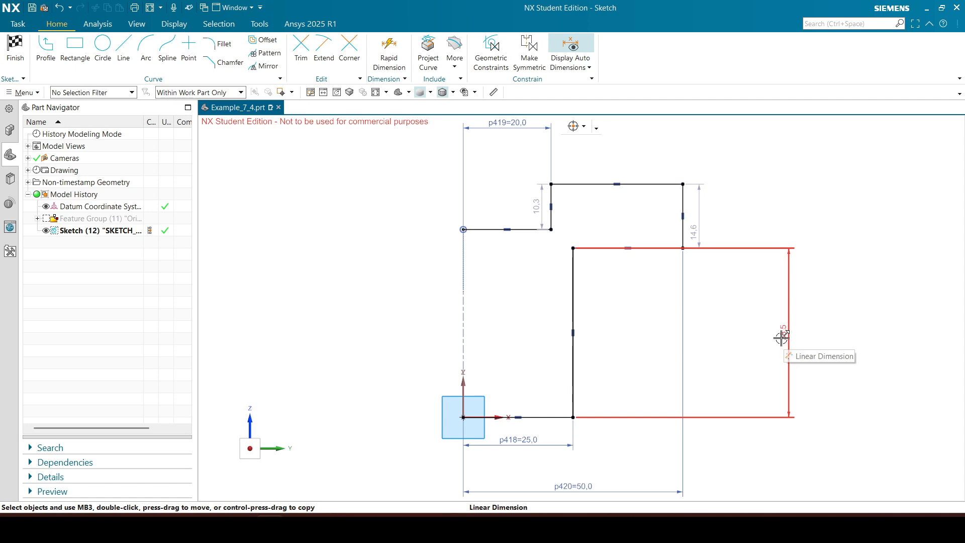
double_click(784, 332)
text(40)
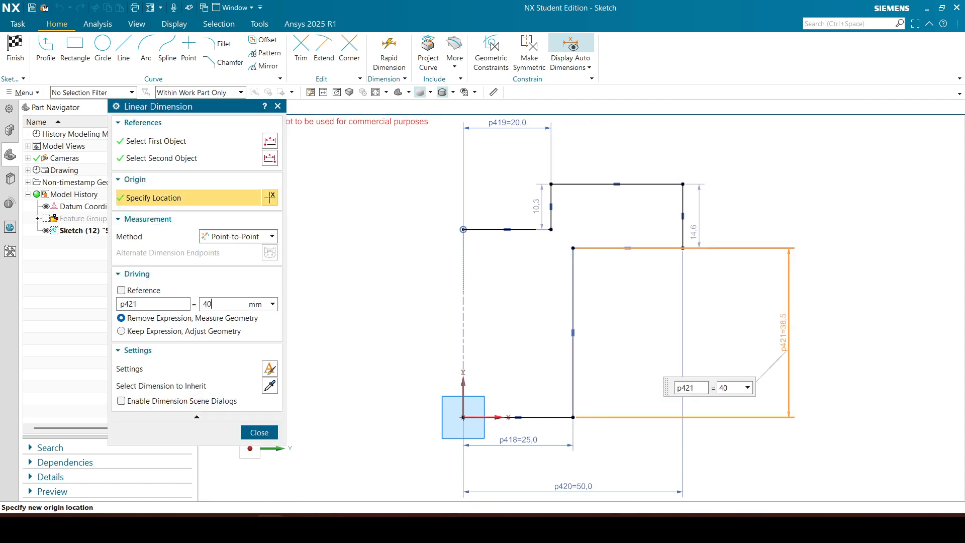
text(0/2)
key(Return)
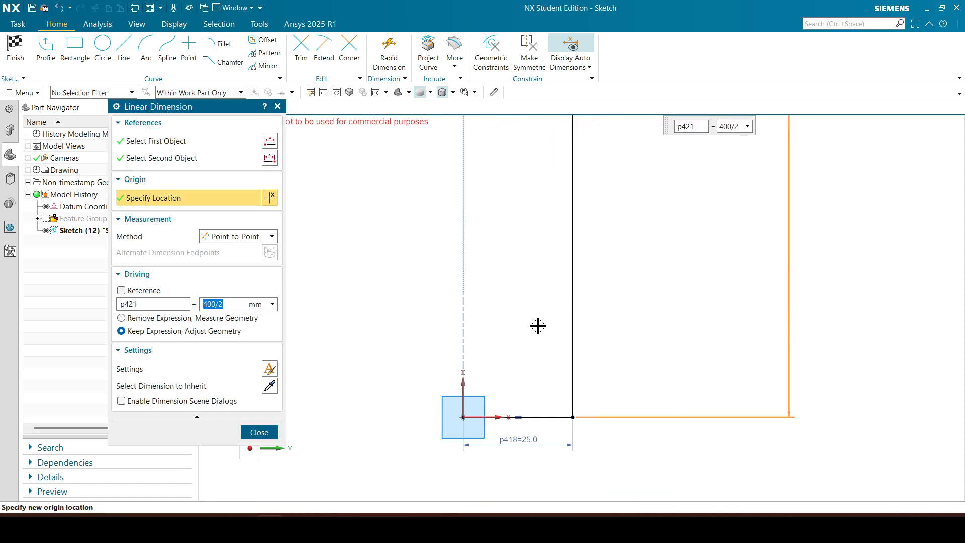
click(259, 432)
key(ctrl+f)
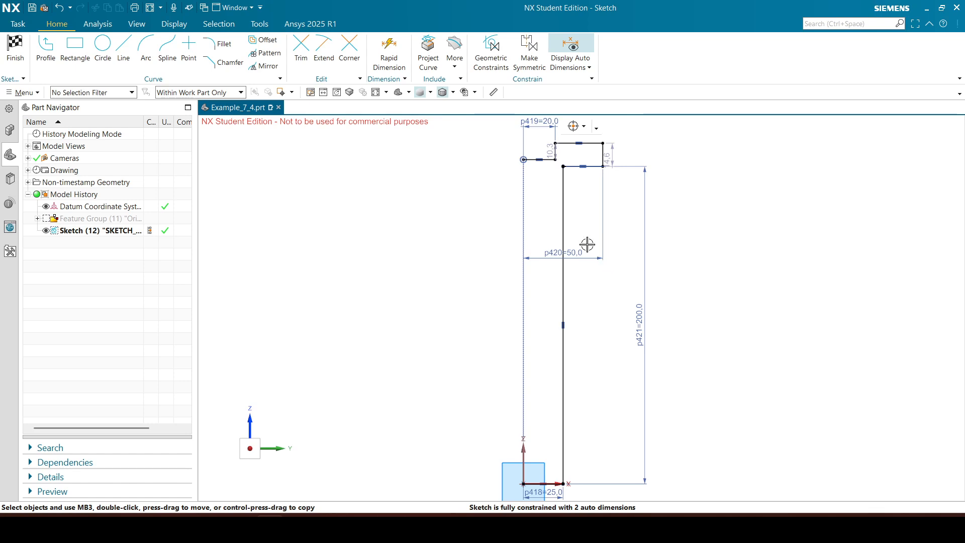
- Reposition the 50 mm width dimension below the sketch and the 200 mm length dimension beside the profile, and fit the sketch in view
drag(581, 256, 564, 512)
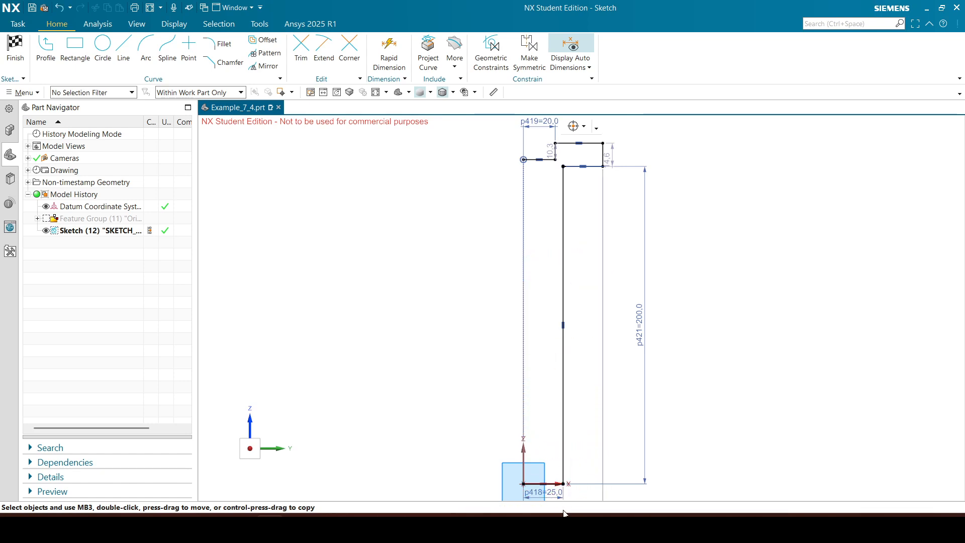
click(376, 92)
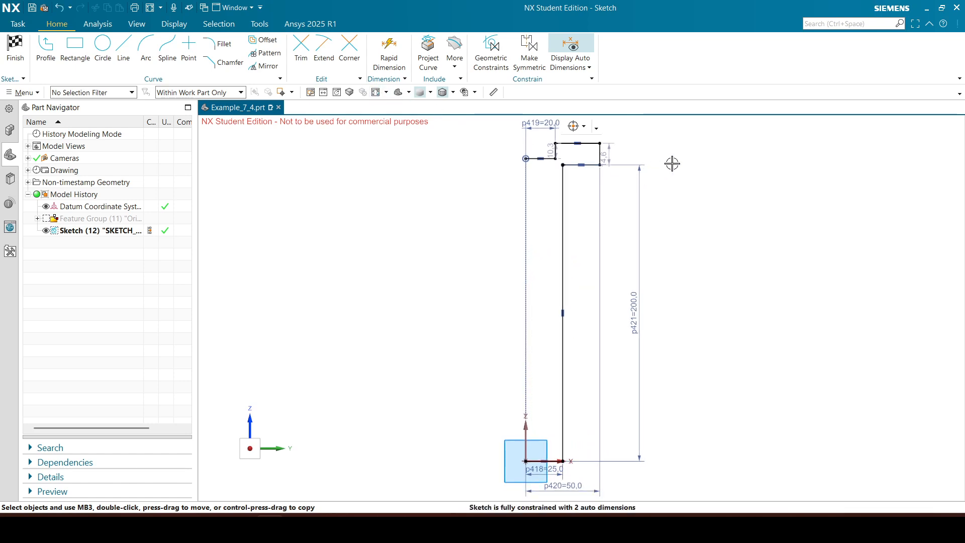
drag(638, 306, 634, 310)
click(390, 54)
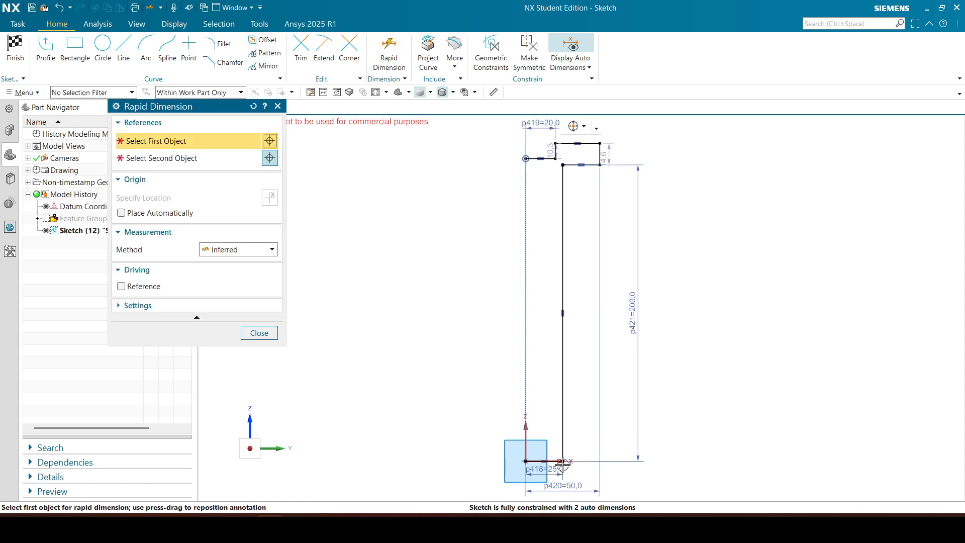
click(556, 460)
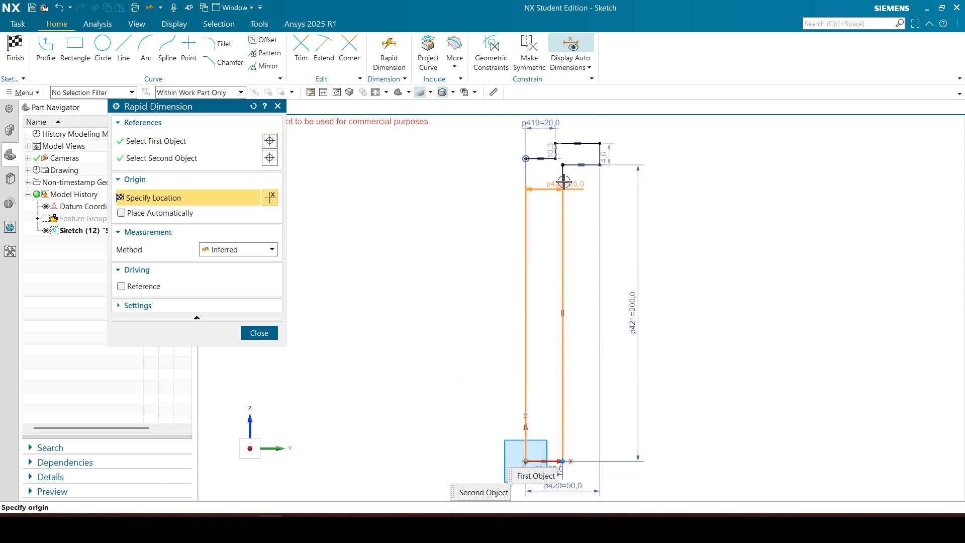
click(555, 158)
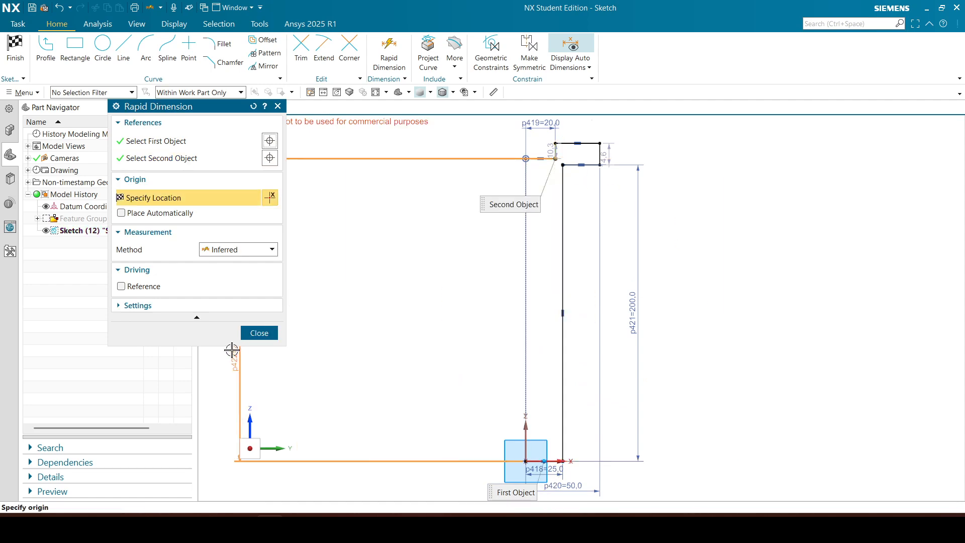
click(259, 333)
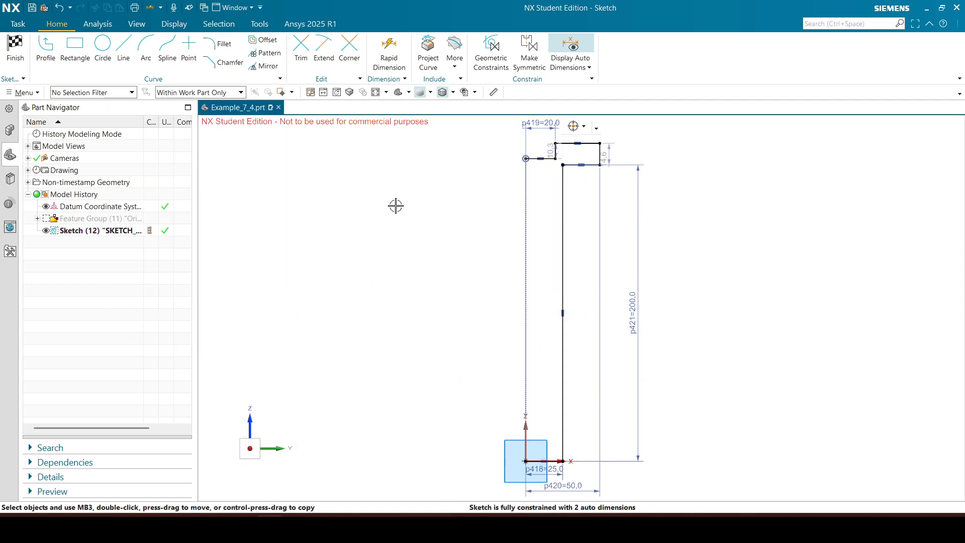
- Add a Rapid Dimension of 460/2 mm from the profile's base corner to the upper inner step's corner, placed outside the 200 mm dimension
click(388, 55)
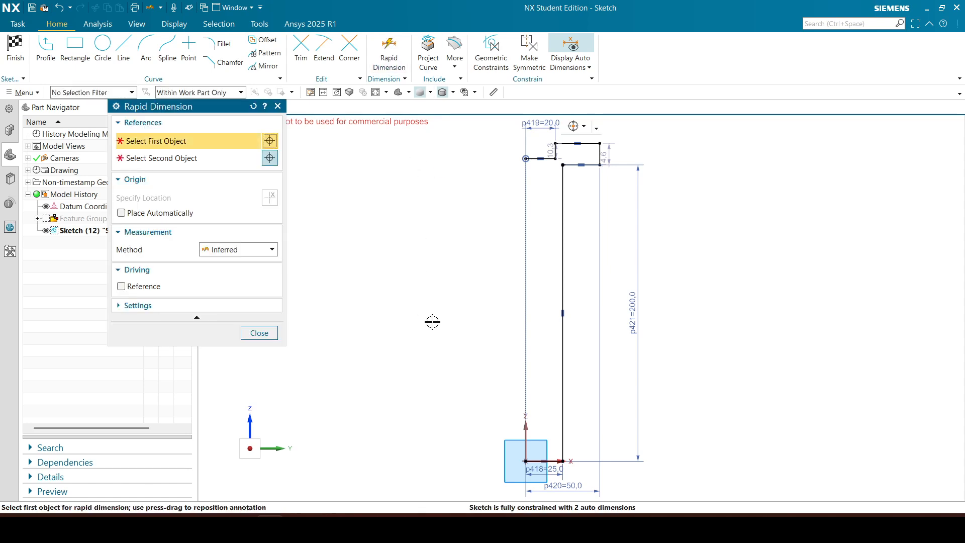
click(555, 458)
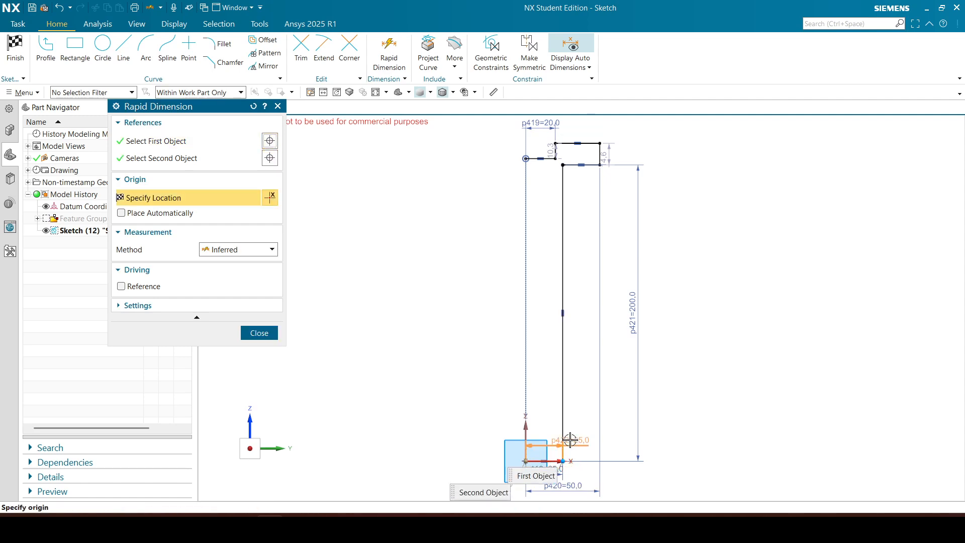
click(557, 430)
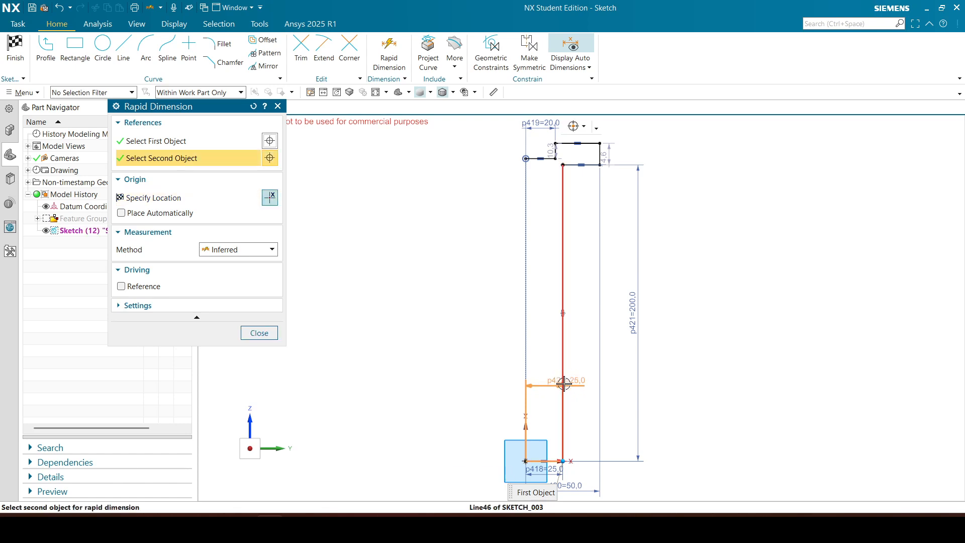
click(563, 383)
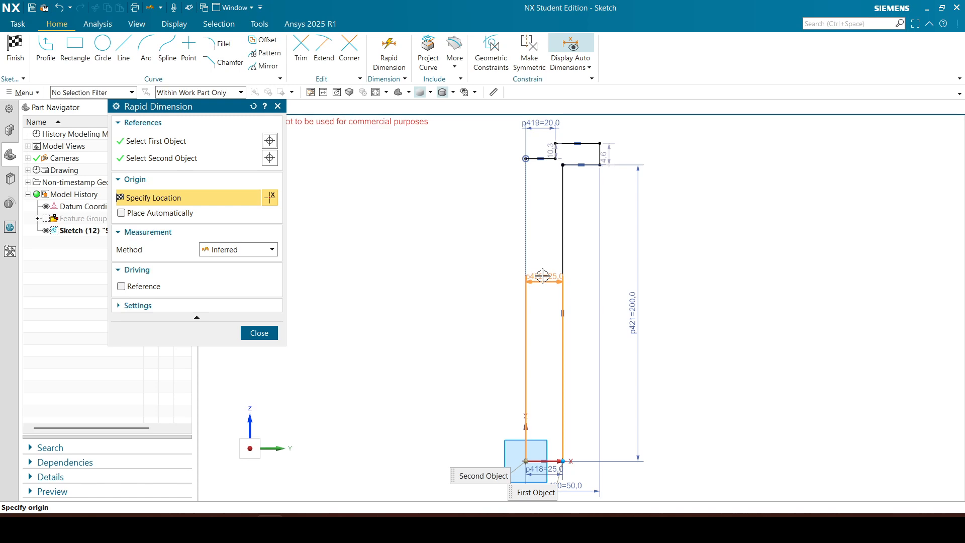
click(557, 160)
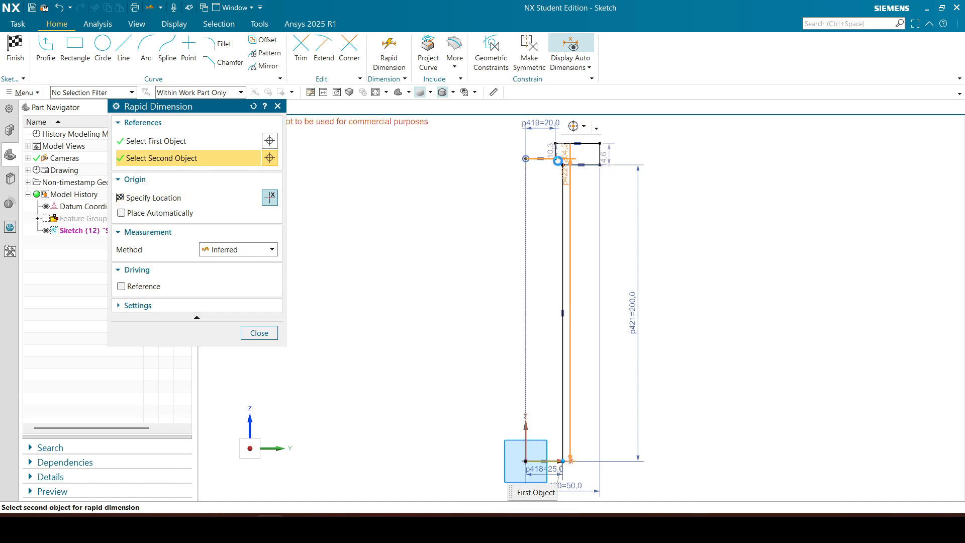
click(558, 160)
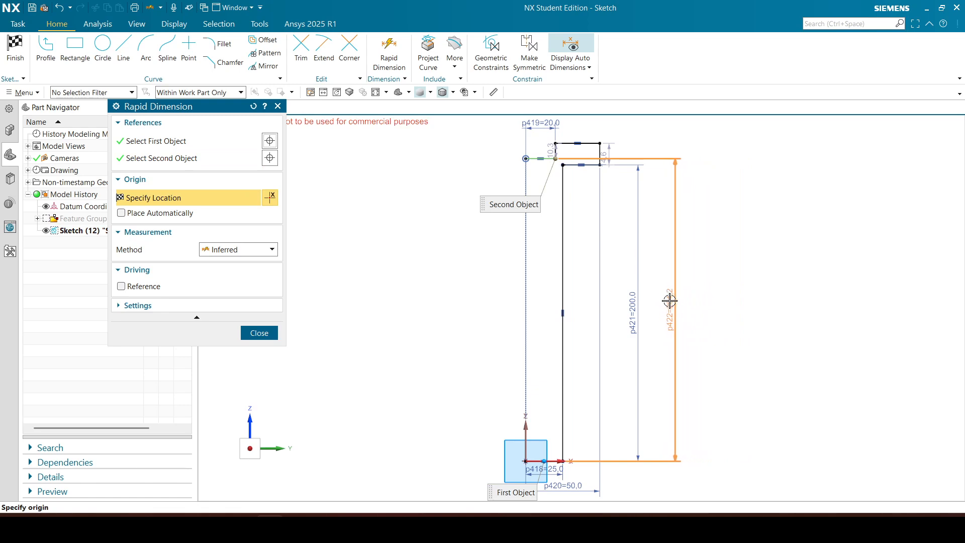
click(676, 299)
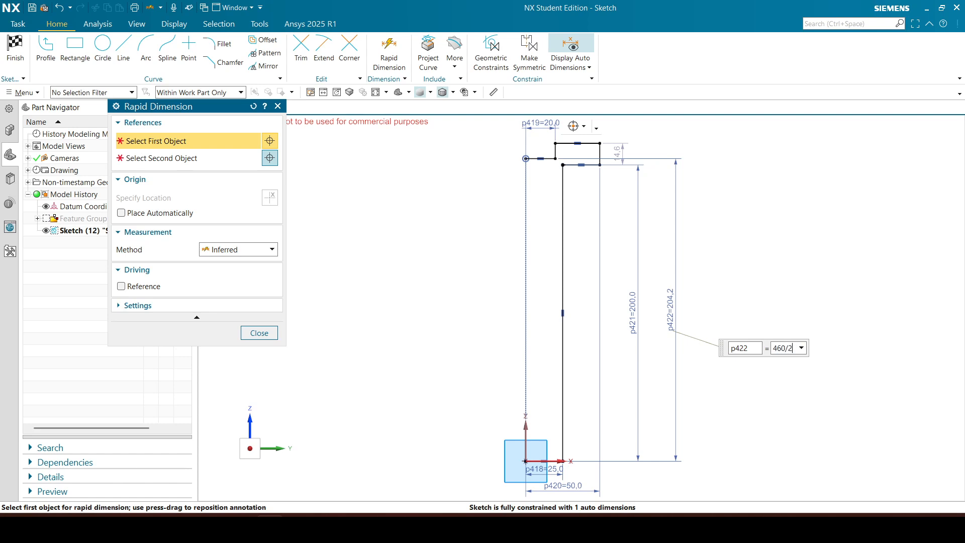
text(460/2)
key(Return)
click(258, 333)
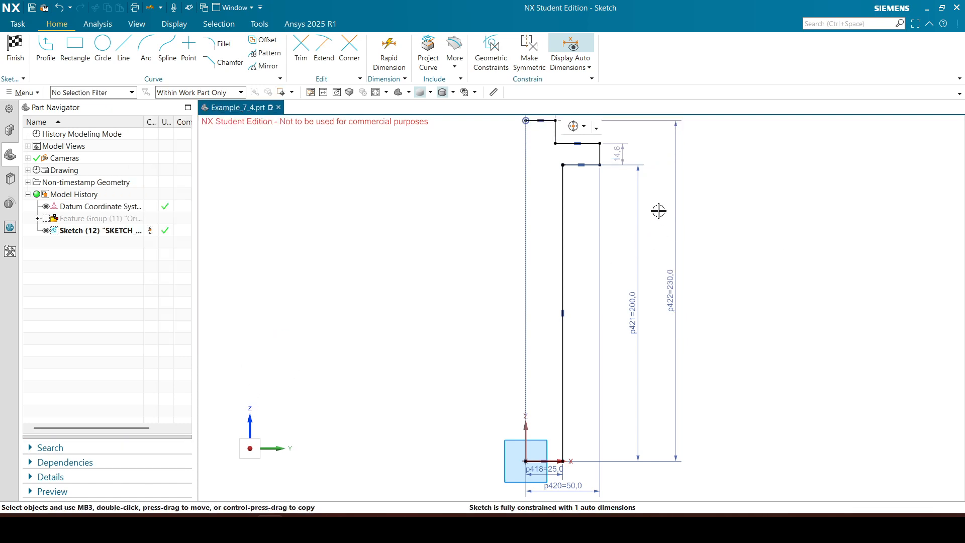
click(380, 91)
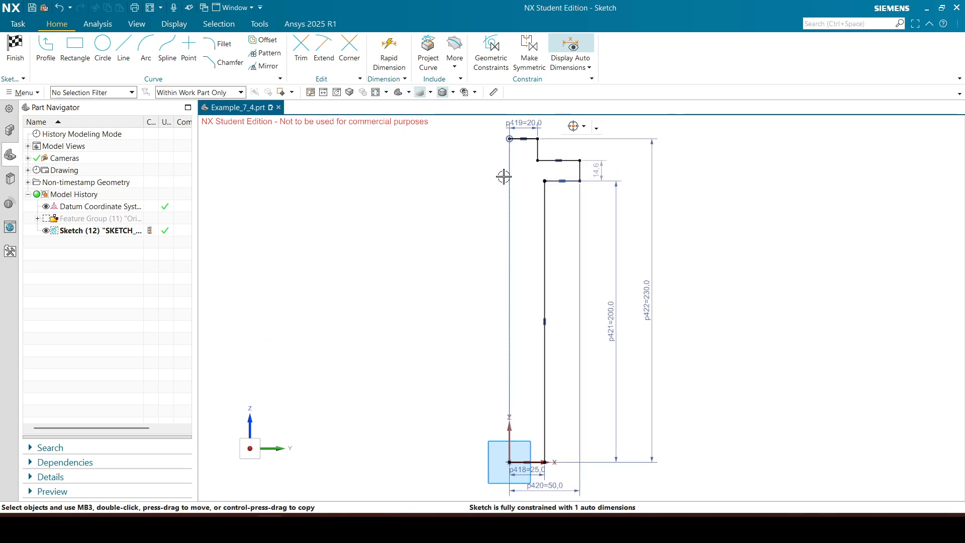
- Display the Linear Dimension, Angular Dimension and More Gallery commands in the Dimension group
click(387, 54)
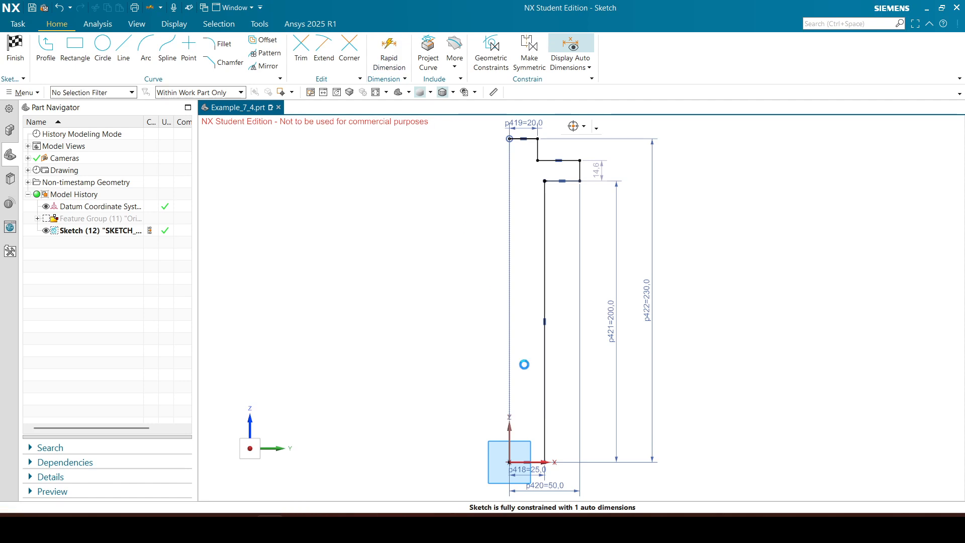
click(274, 328)
click(404, 79)
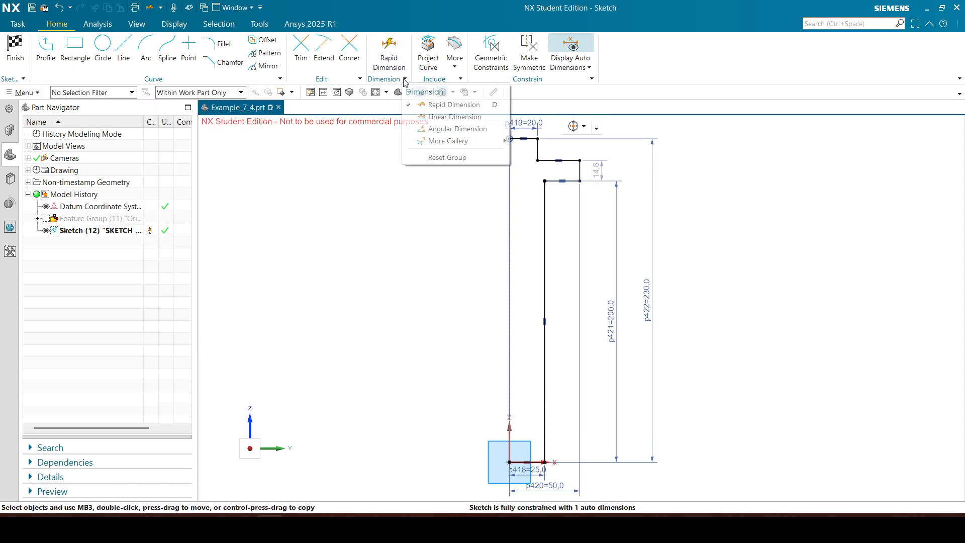
click(669, 73)
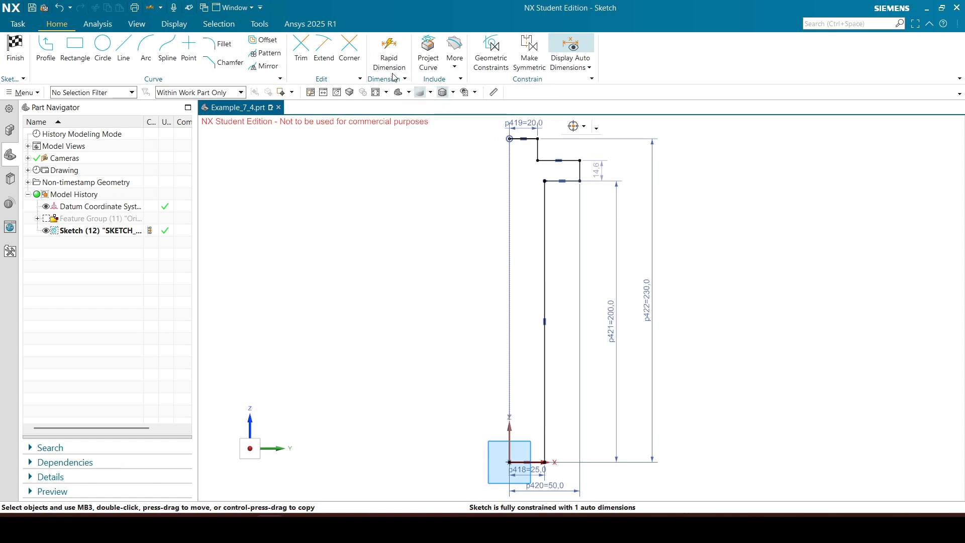
click(404, 79)
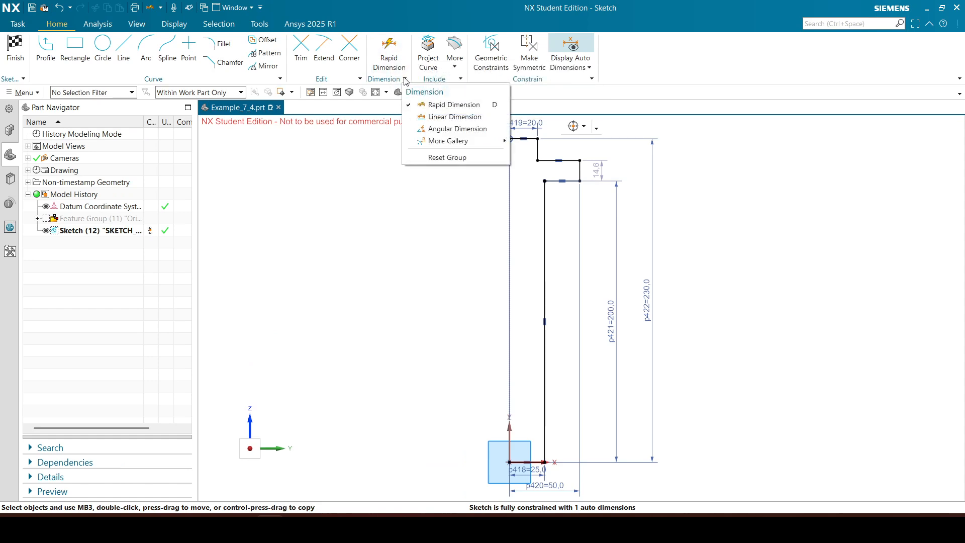
click(409, 117)
click(409, 128)
click(409, 140)
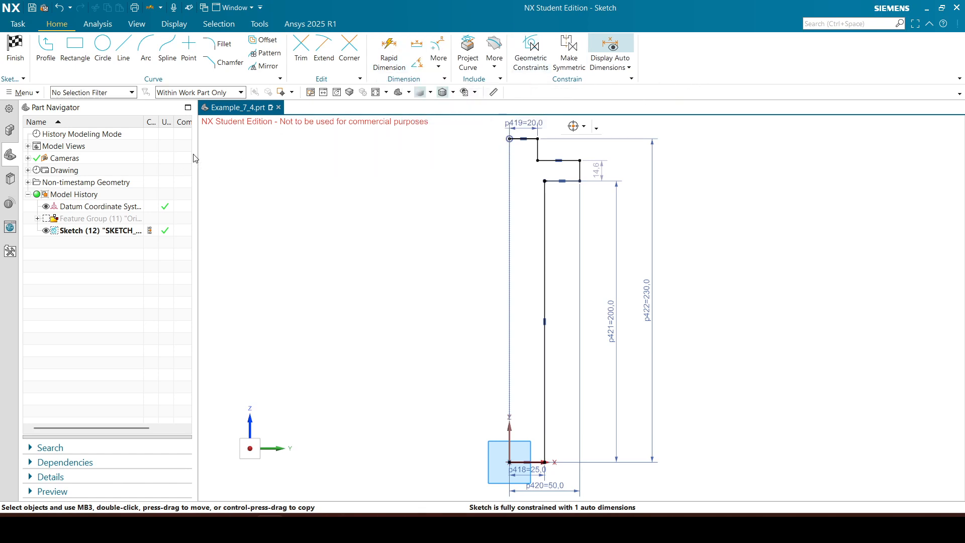
- Add a Rapid Dimension of 500/2 mm from the profile's base corner to its outermost upper corner, placed outside the 230 mm dimension
click(389, 51)
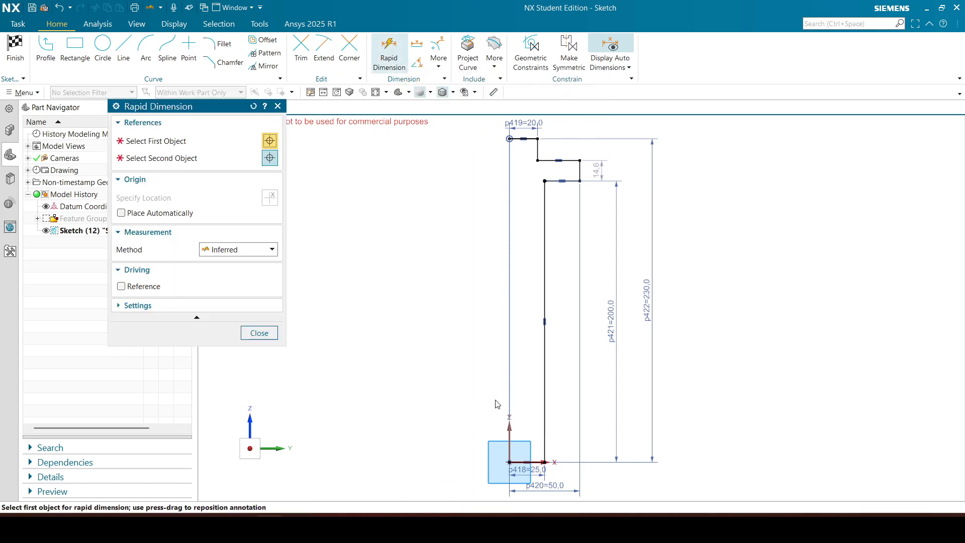
click(548, 460)
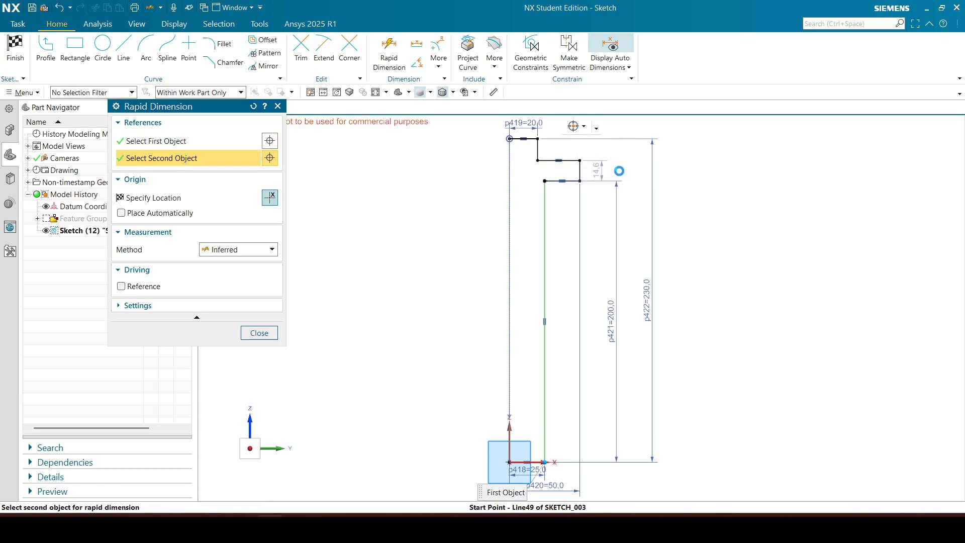
click(580, 160)
click(687, 297)
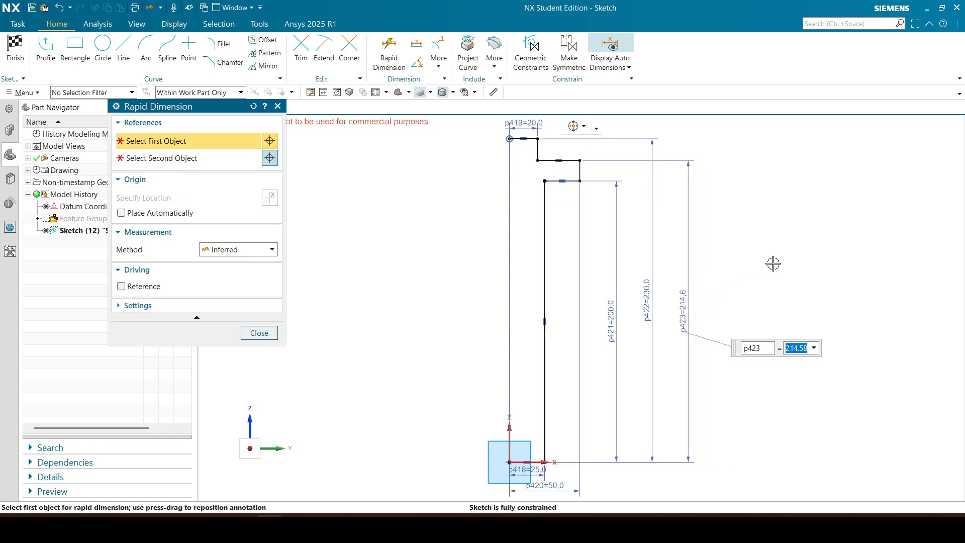
text(500/2)
key(Return)
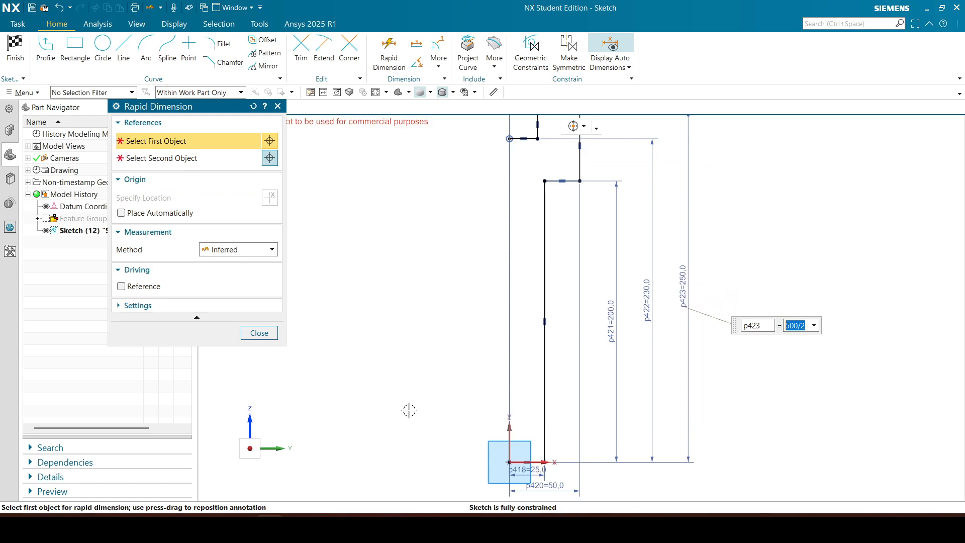
click(263, 332)
key(ctrl+f)
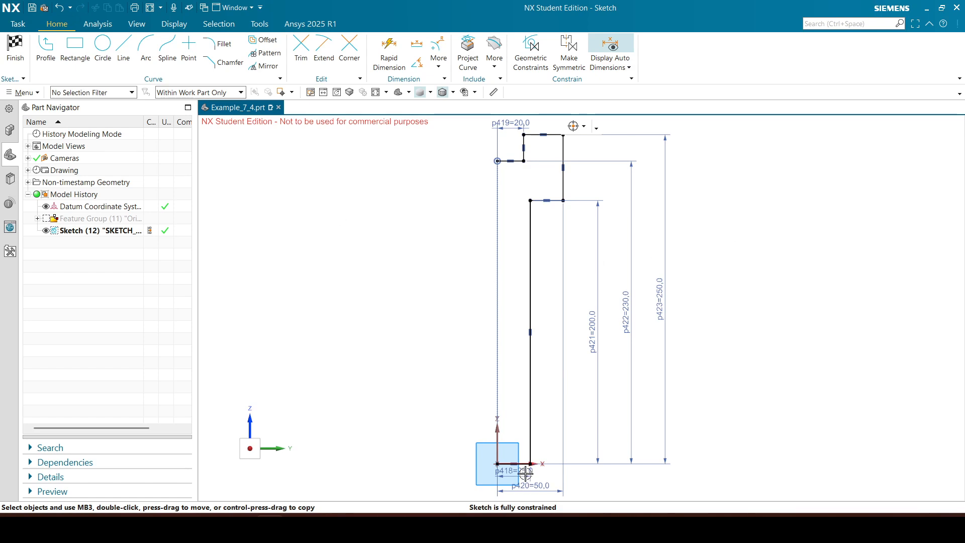
- Save the part and finish the sketch
key(ctrl+s)
click(296, 303)
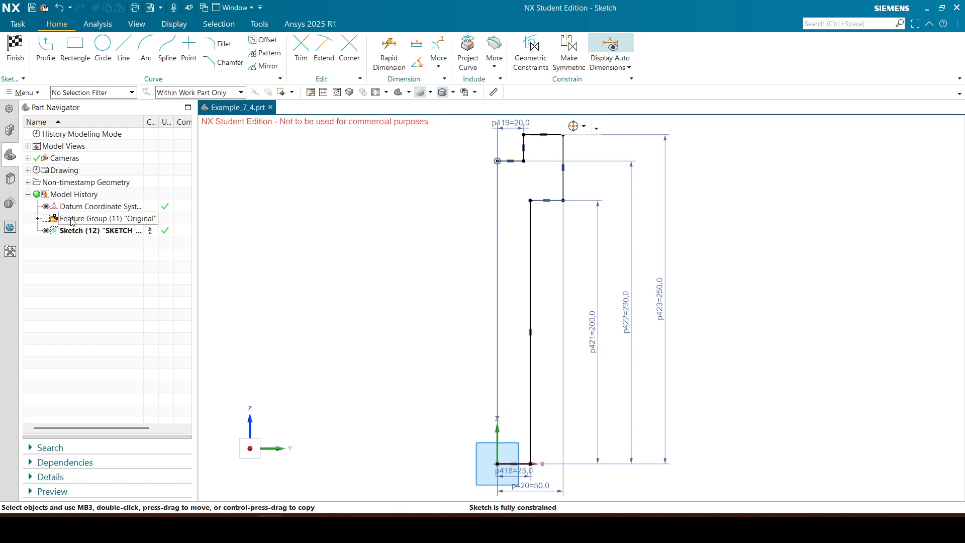
click(16, 48)
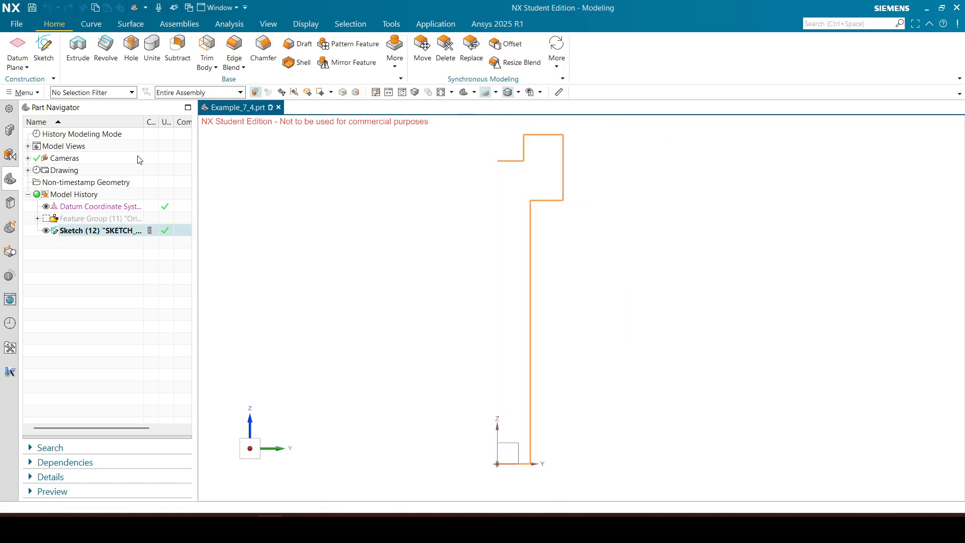
- Reopen the sketch and mirror all seven connected profile curves about the vertical Z axis
double_click(72, 231)
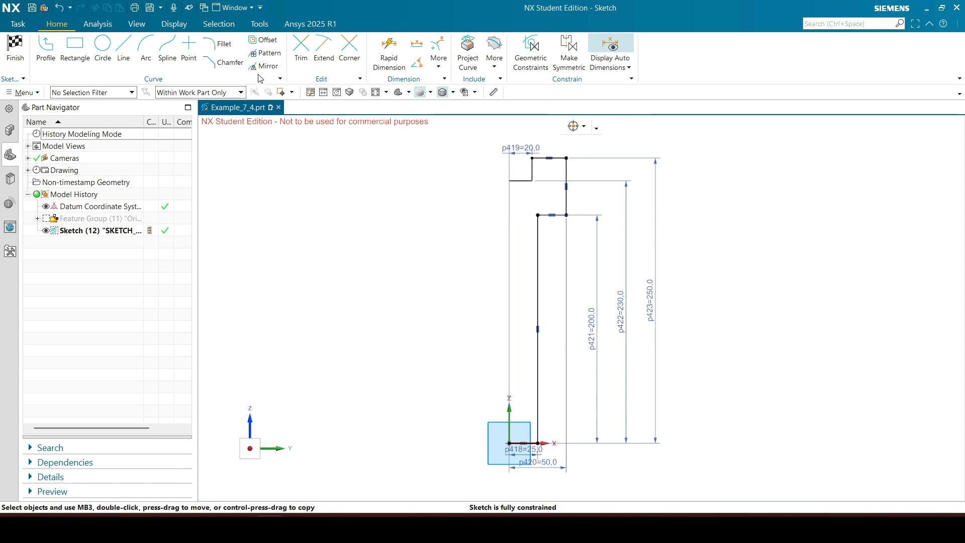
click(264, 66)
click(525, 181)
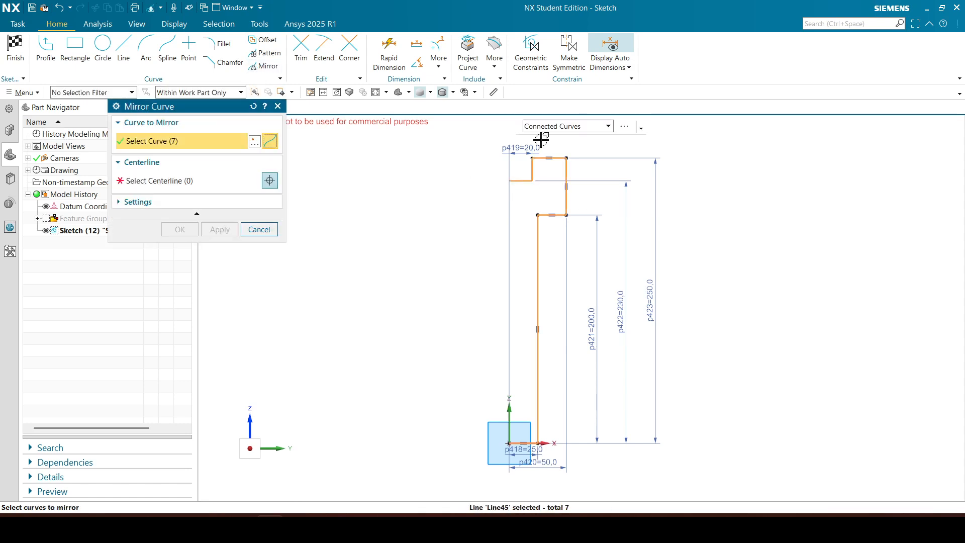
click(149, 174)
click(509, 414)
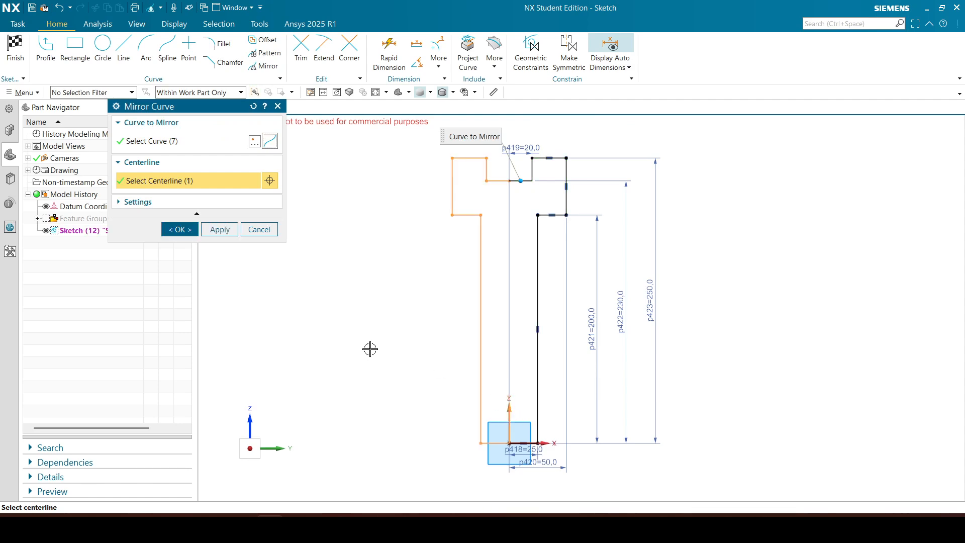
click(175, 230)
- Save the part with the Save CGM warning turned off for future saves, and finish the sketch
key(ctrl+s)
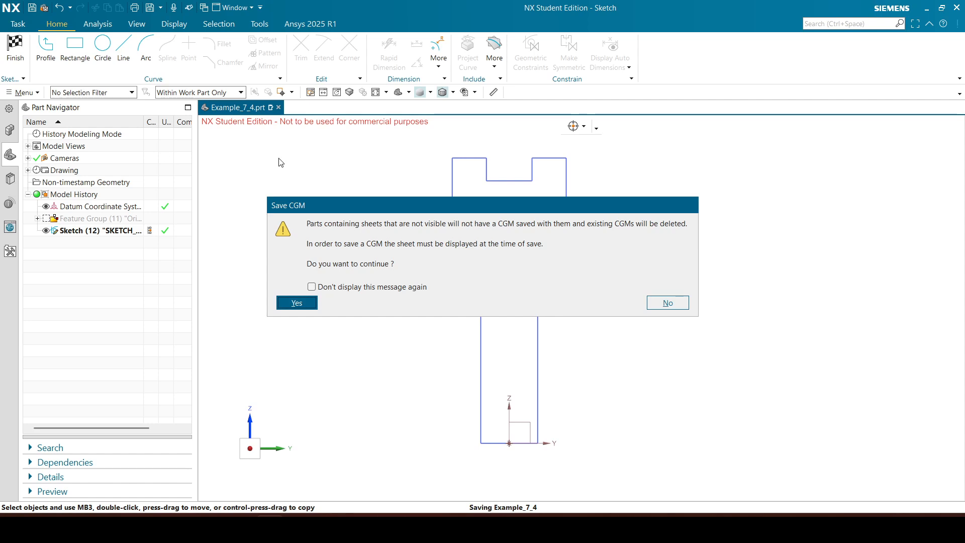
click(312, 287)
click(297, 302)
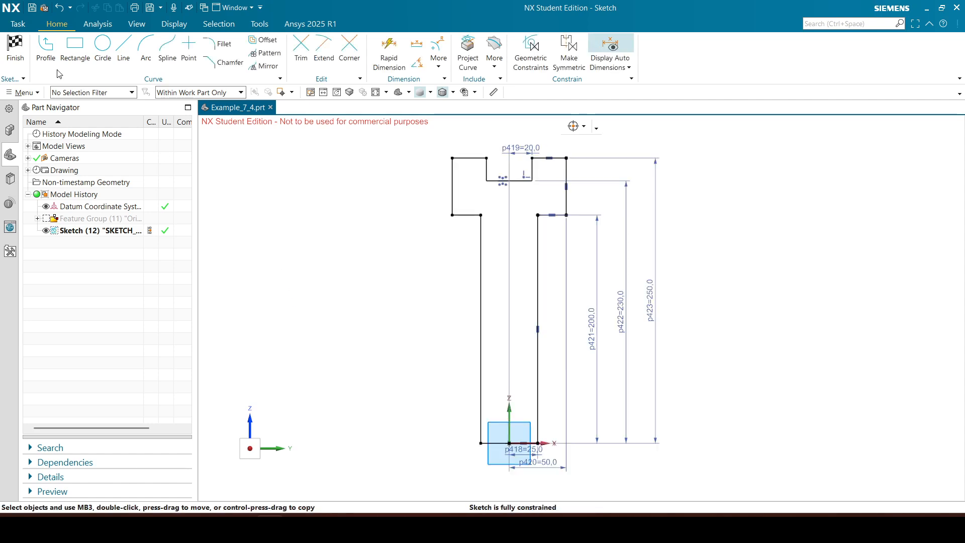
click(15, 51)
- Start a Revolve with the whole closed stepped profile as its section, picked as Region Boundary Curves
click(106, 50)
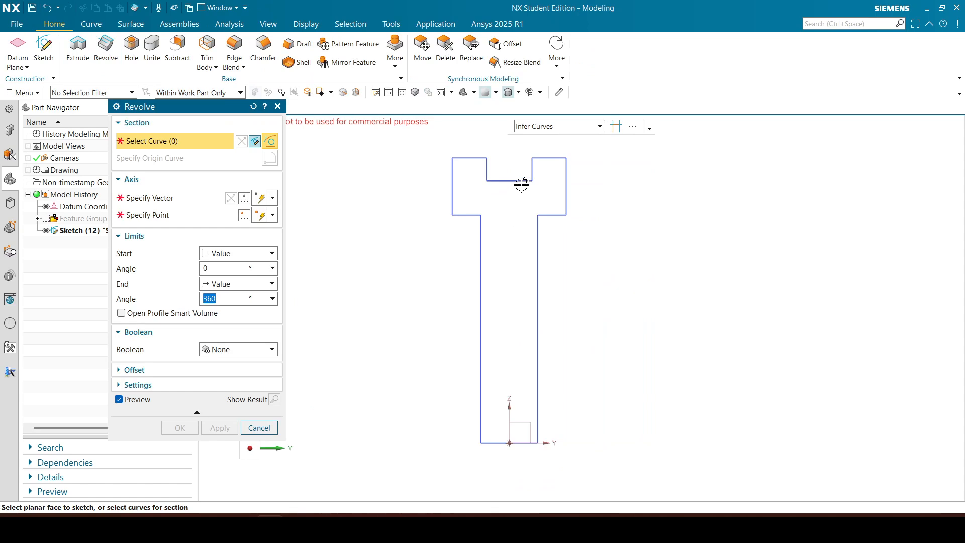
click(558, 126)
click(557, 216)
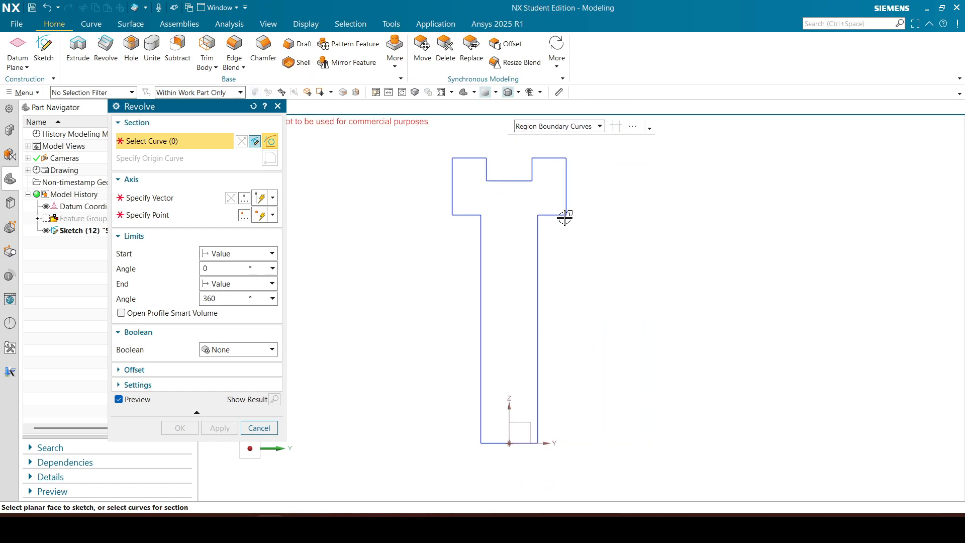
click(543, 185)
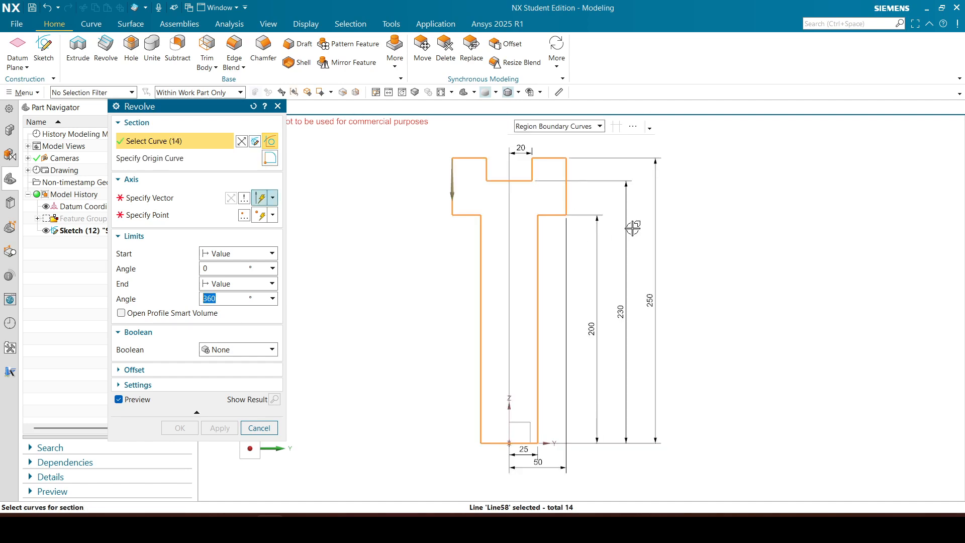
- Revolve the section from 0 to 360° about the Y axis through the datum origin, and save the part
middle_drag(760, 194, 340, 264)
click(188, 198)
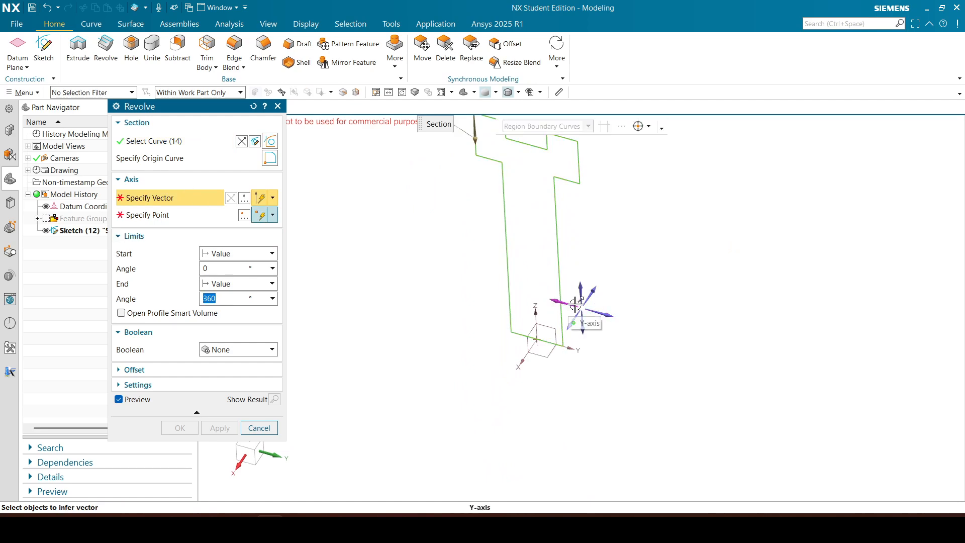
click(608, 314)
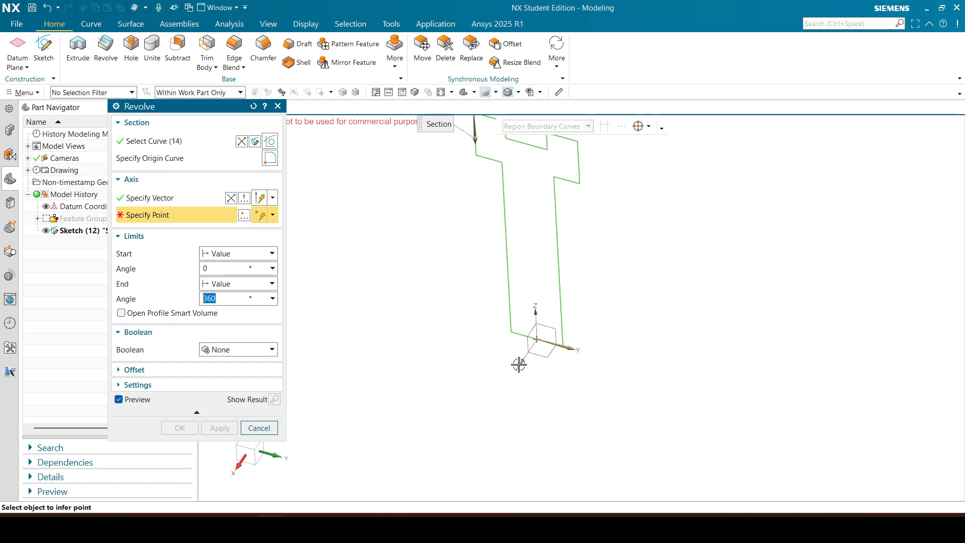
click(538, 339)
middle_drag(702, 294, 680, 258)
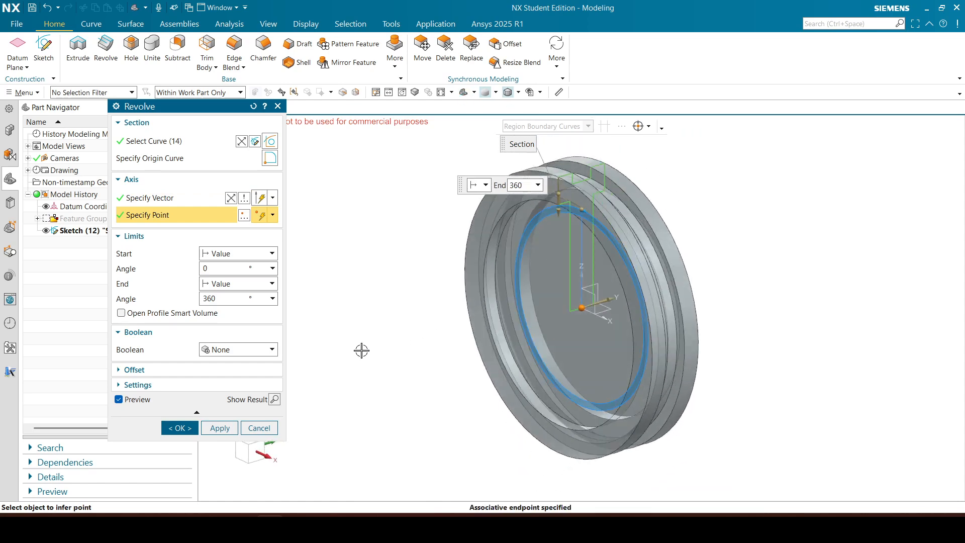
click(188, 426)
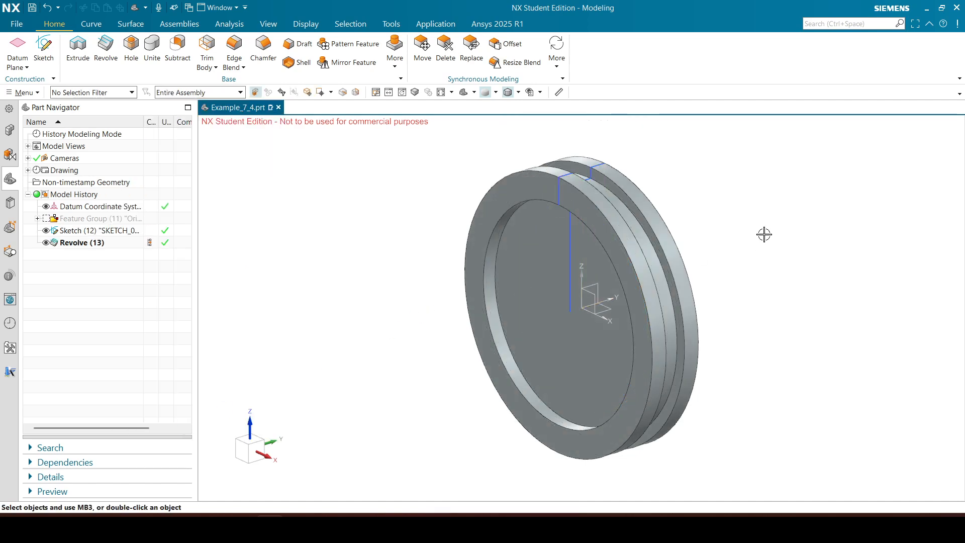
key(ctrl+s)
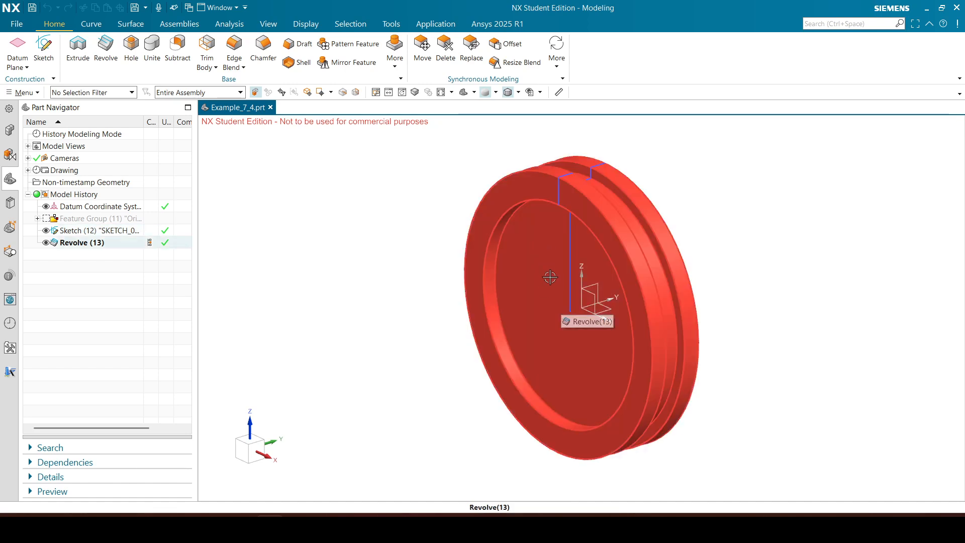
key(ctrl+s)
- Create a sketch on the XZ plane of the datum coordinate system, and hide the revolved body and its profile sketch
click(44, 47)
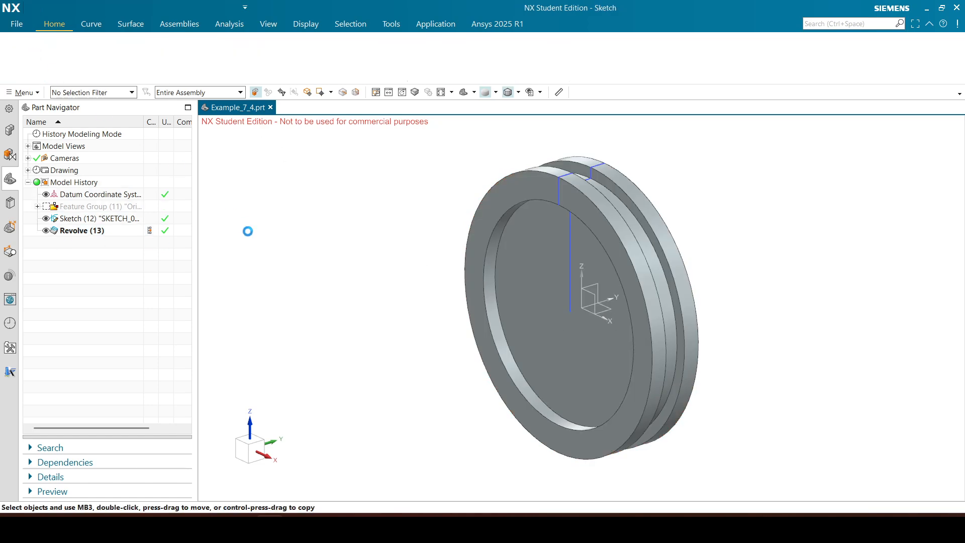
click(595, 296)
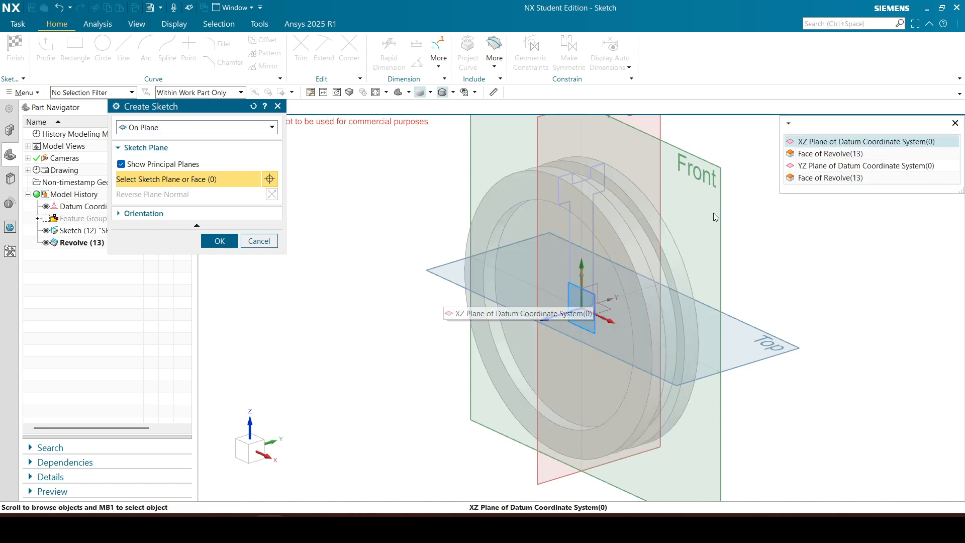
click(820, 140)
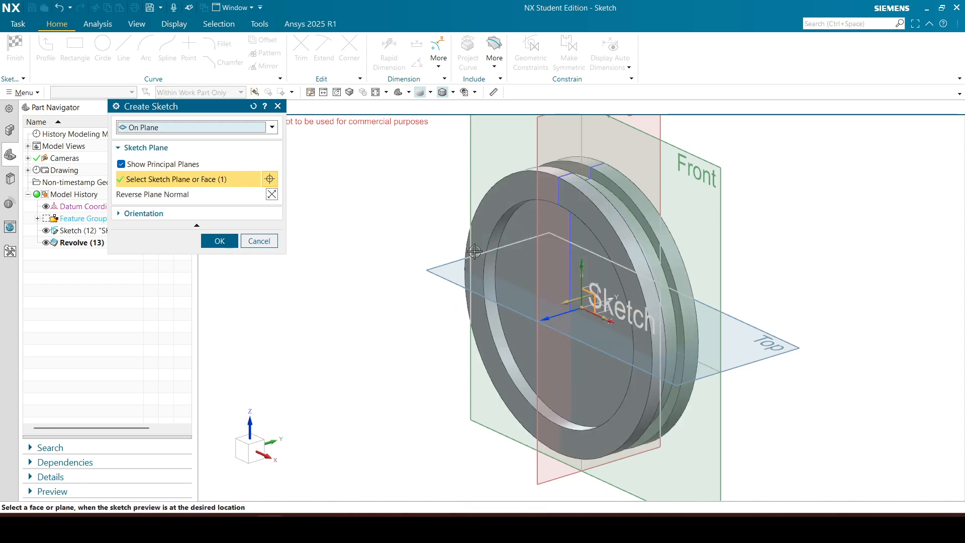
click(219, 241)
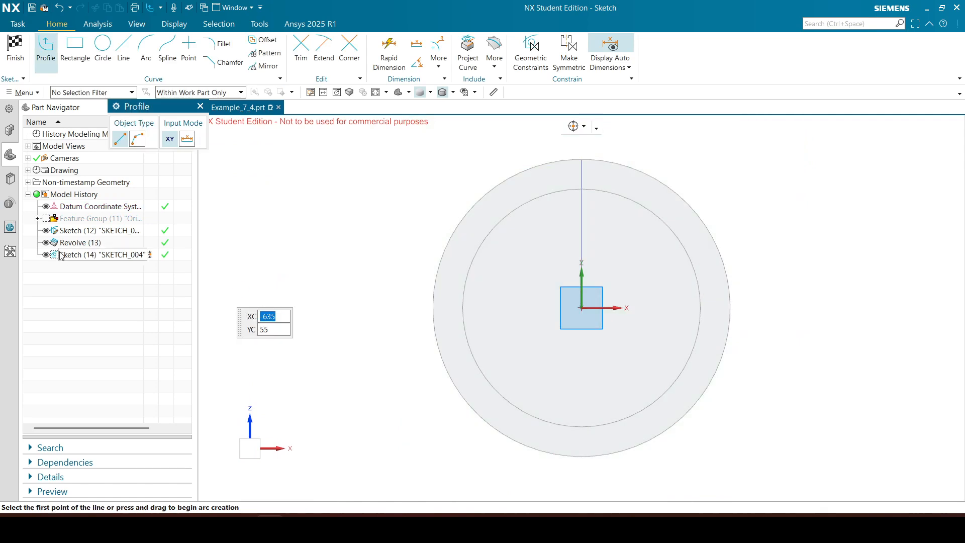
click(45, 242)
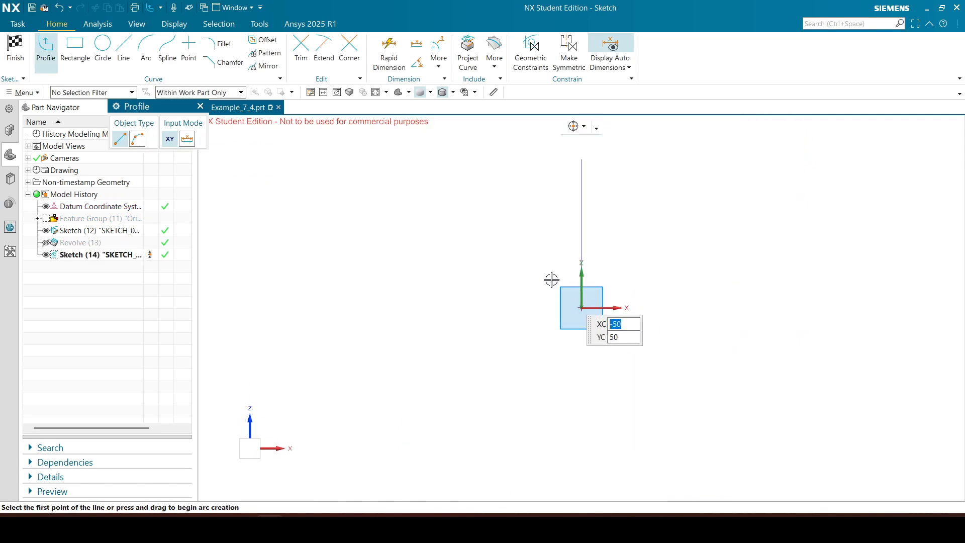
click(46, 230)
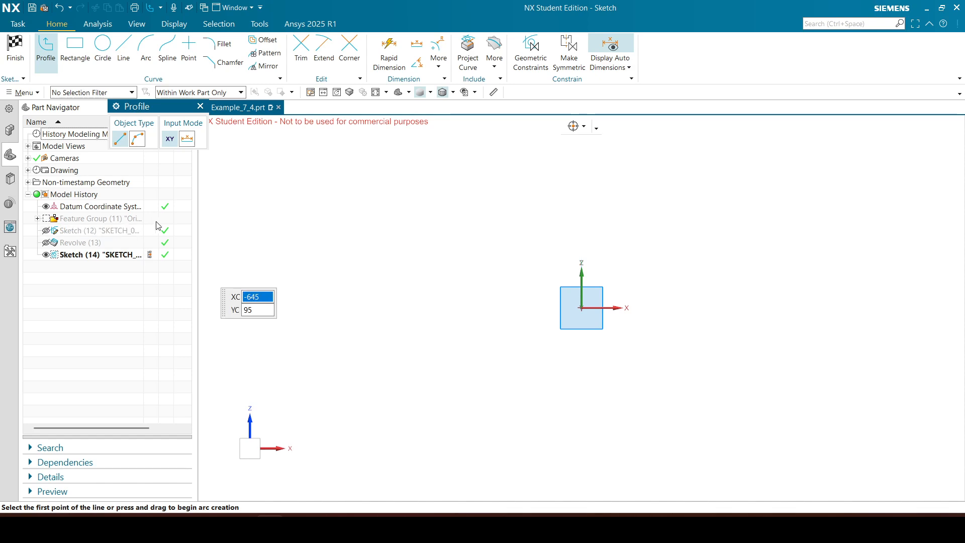
- Place a sketch point at the origin and draw a closed inverted triangle above it, about 115 mm wide, its apex 75 mm up the Z axis
click(189, 47)
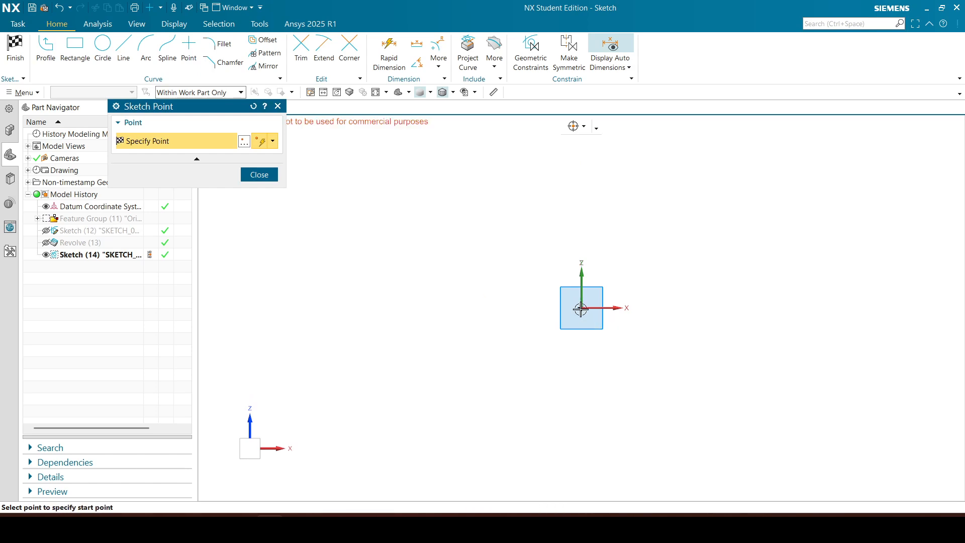
click(259, 175)
click(46, 48)
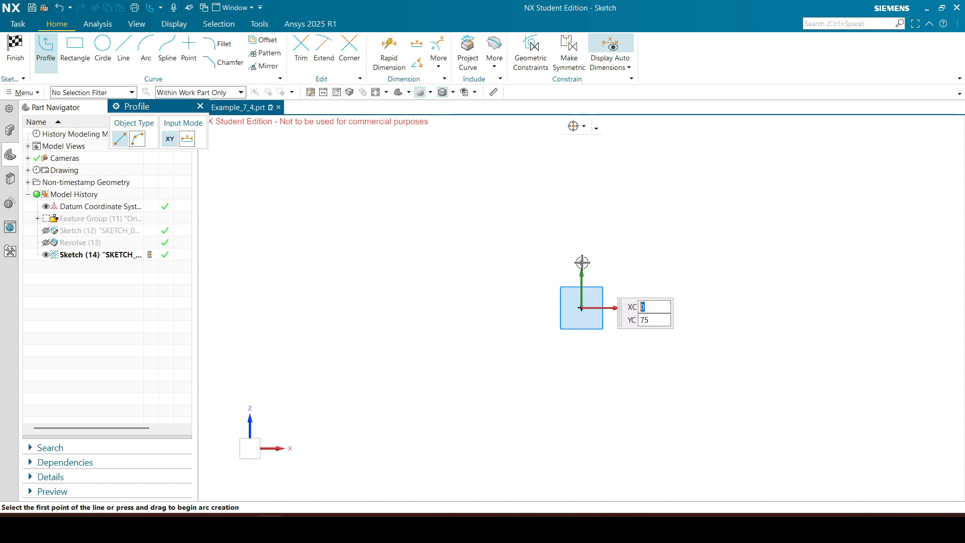
click(582, 261)
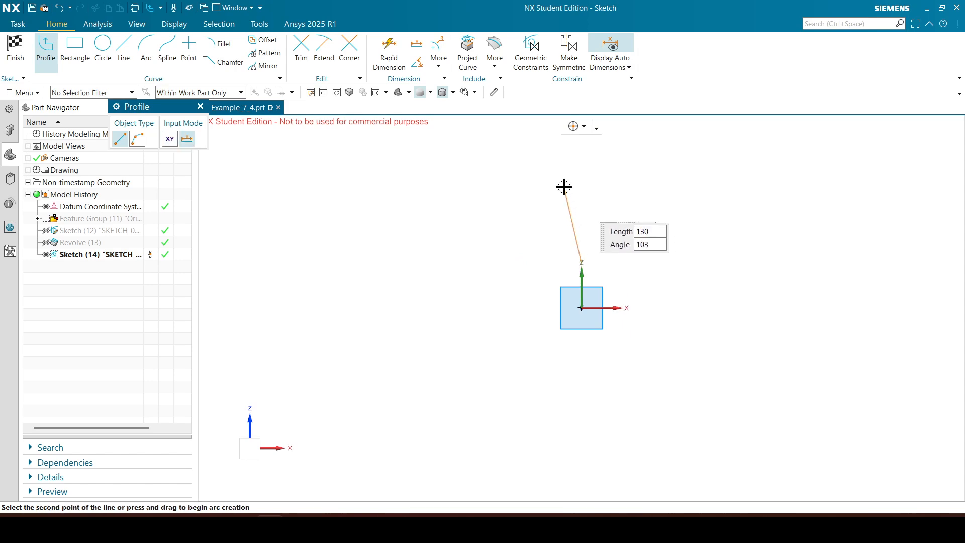
click(554, 151)
click(622, 152)
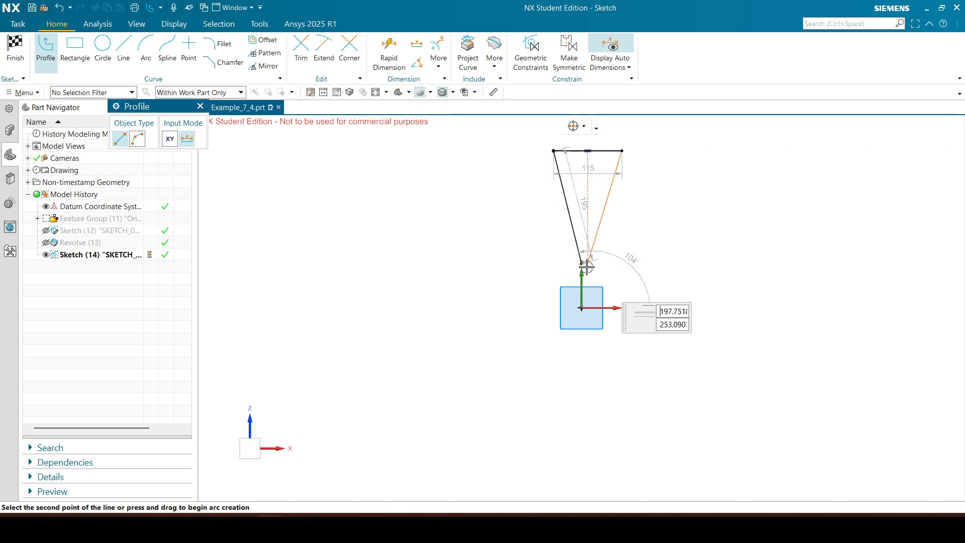
click(581, 262)
click(200, 106)
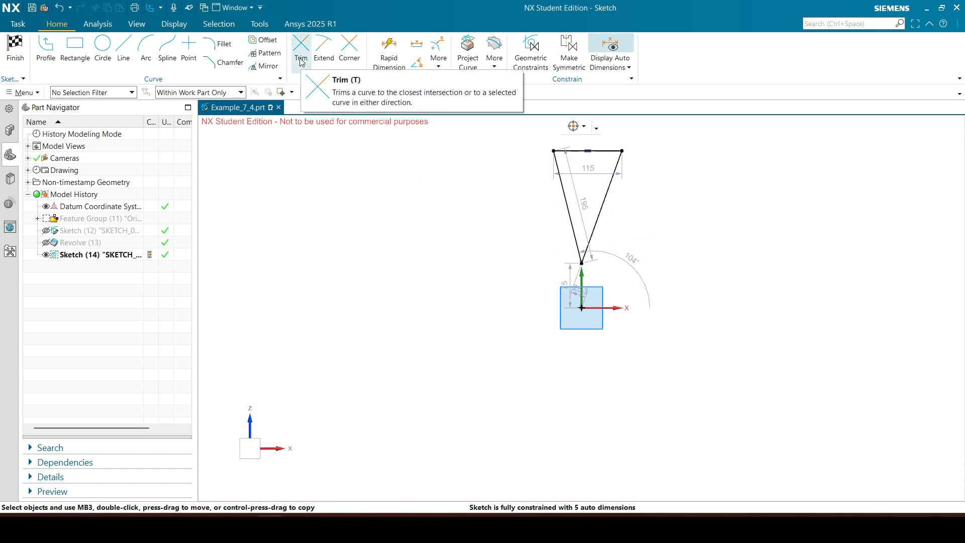
- Vertically align the triangle's apex and the midpoint of its top edge with the sketch's vertical axis
click(582, 263)
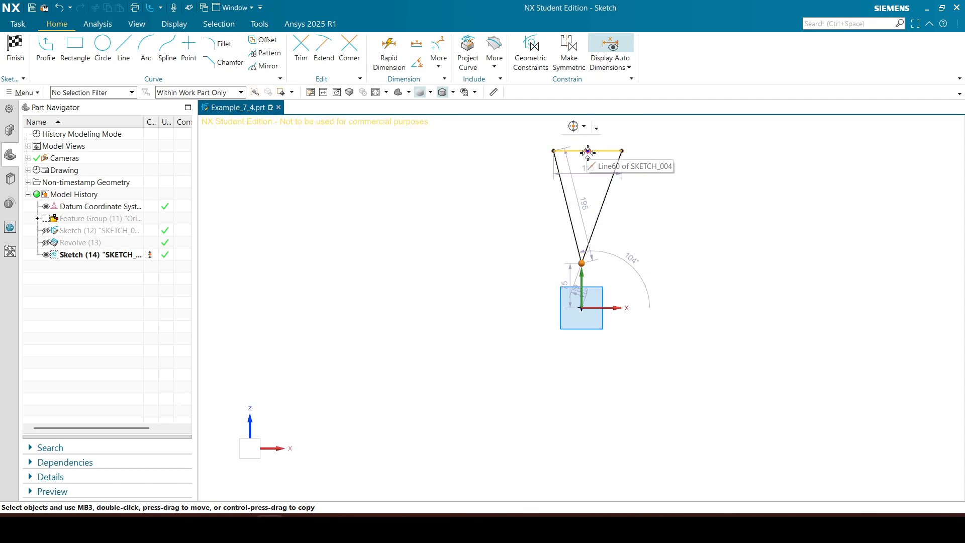
click(588, 151)
click(579, 276)
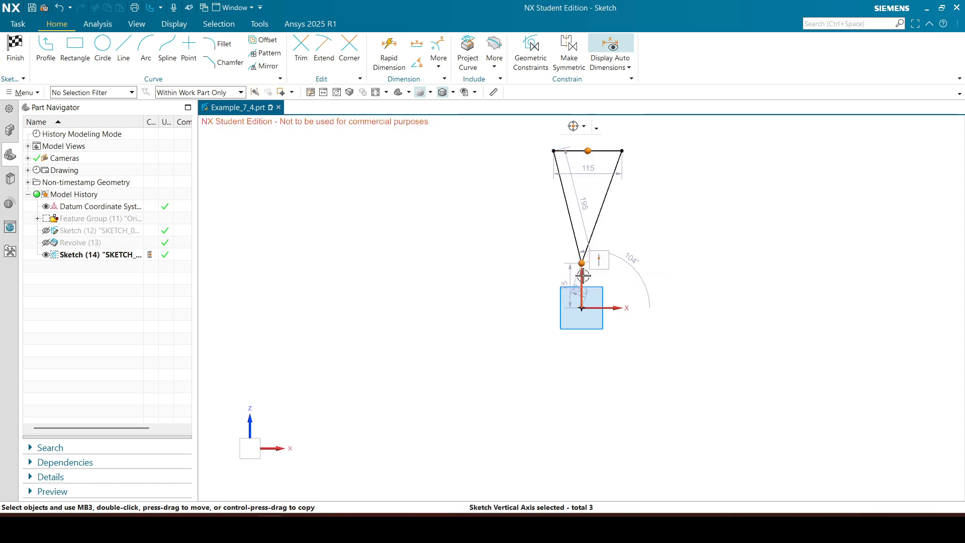
click(599, 260)
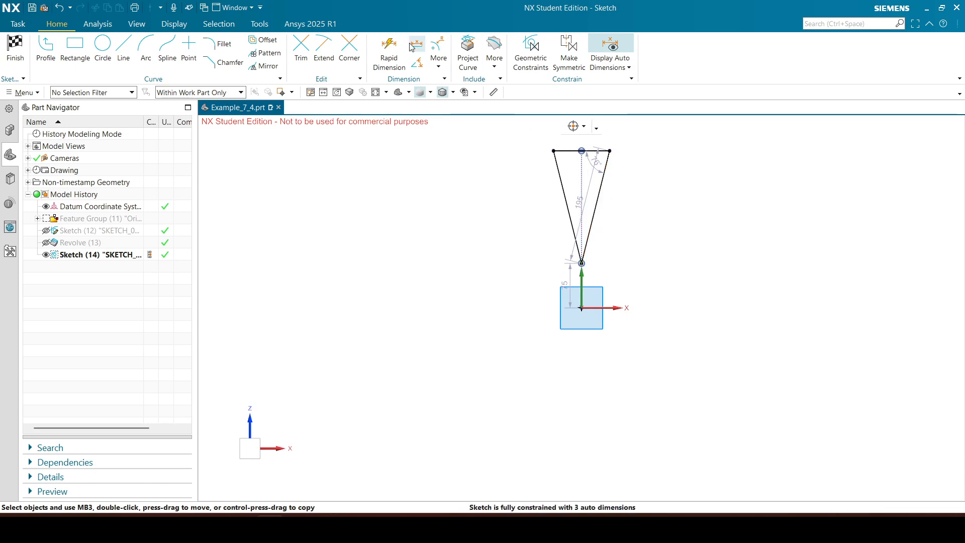
- Add a 15° Rapid Dimension between the triangle's two slanted sides, placed above the triangle
click(389, 50)
click(560, 178)
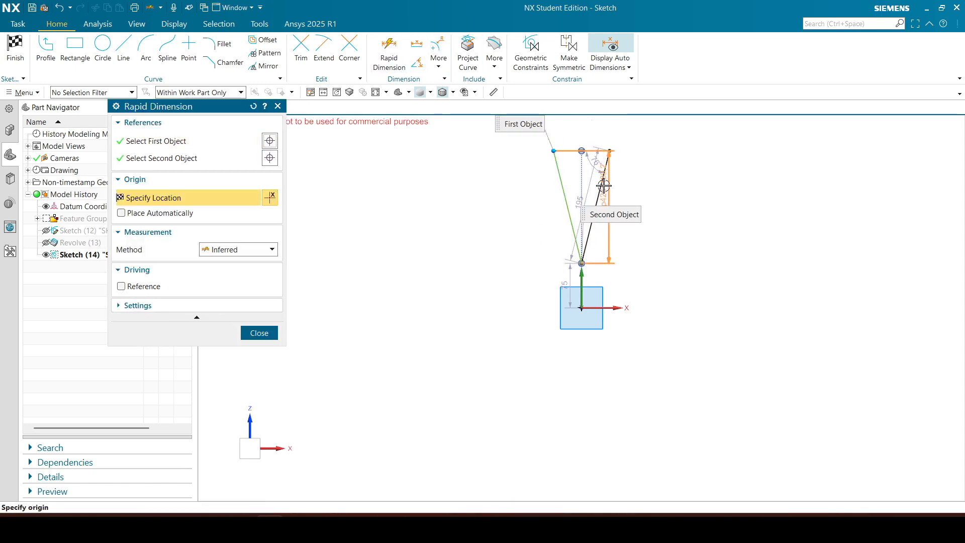
click(601, 185)
shift+middle_drag(706, 211, 704, 305)
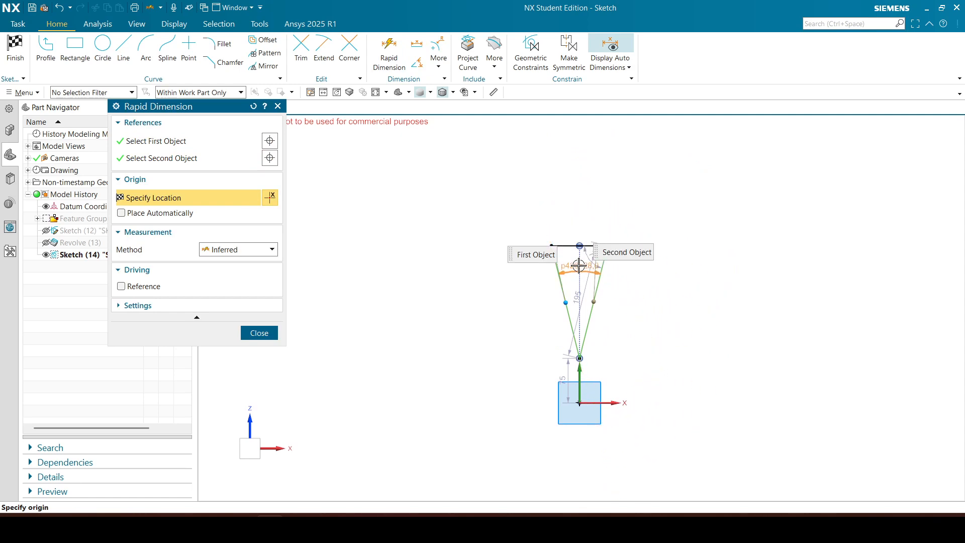
click(586, 164)
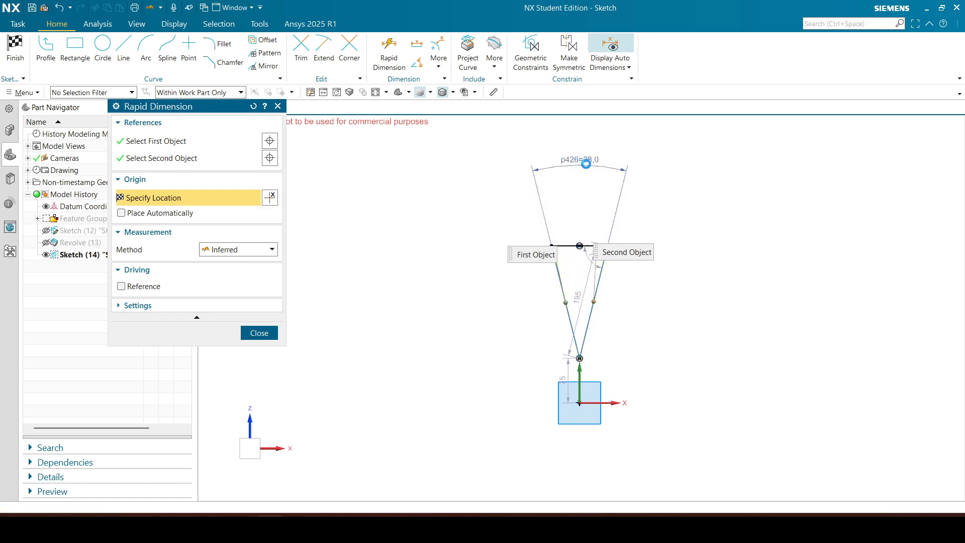
text(15)
key(Return)
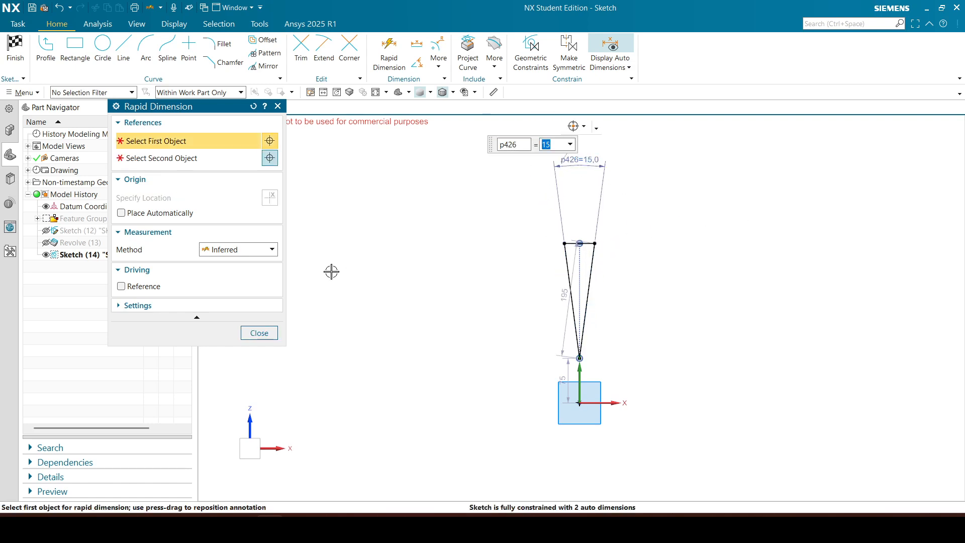
click(261, 338)
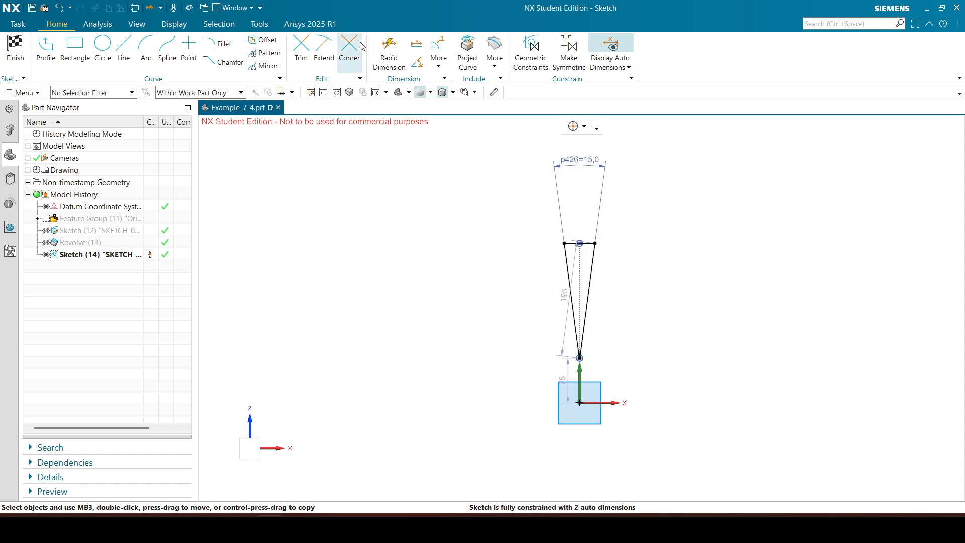
- Add a 180 mm Rapid Dimension from the horizontal X axis to the triangle's upper corner, placed beside the sketch
click(388, 53)
click(614, 403)
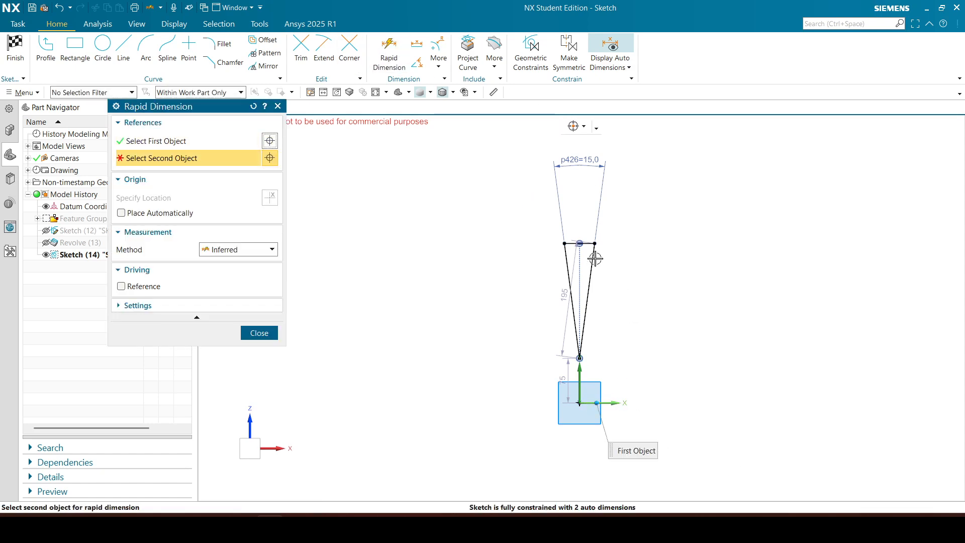
click(595, 245)
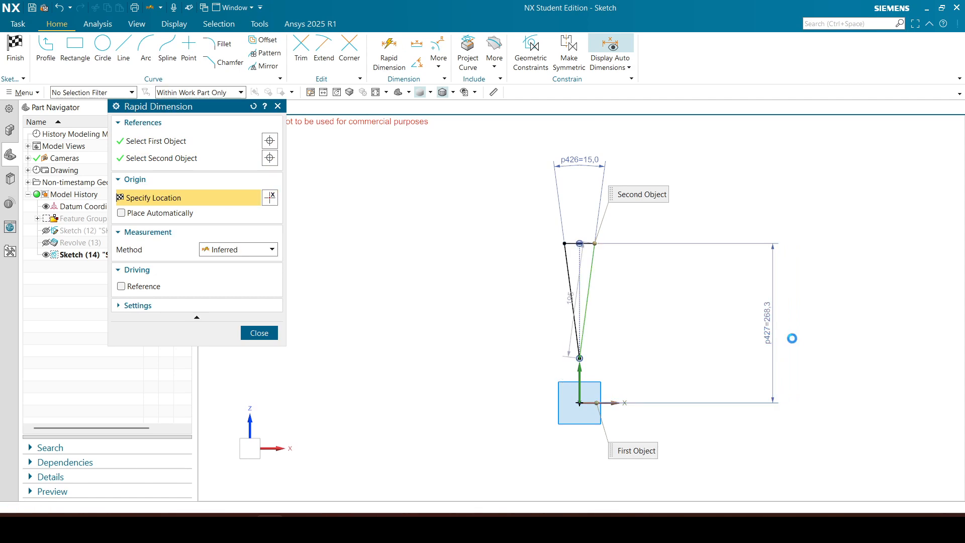
click(784, 340)
text(180)
key(Return)
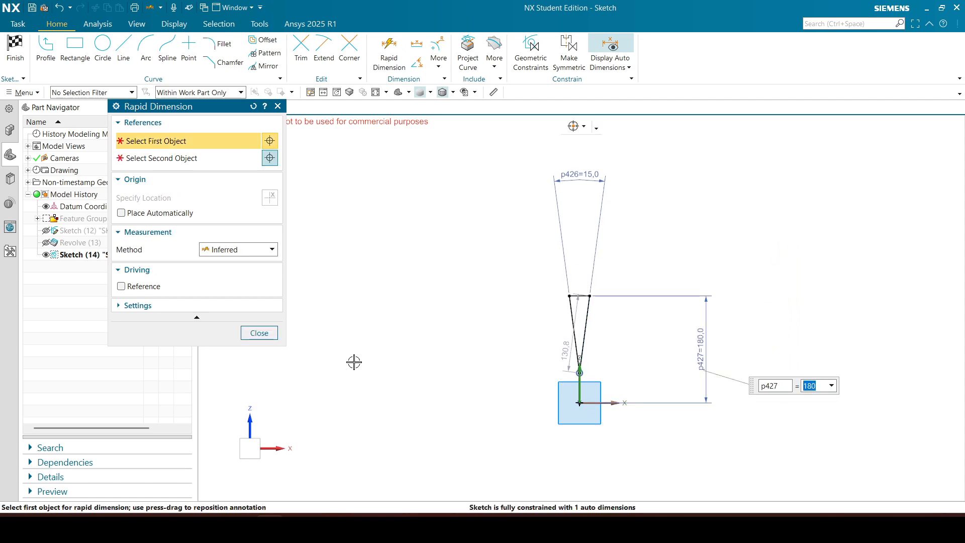
click(265, 324)
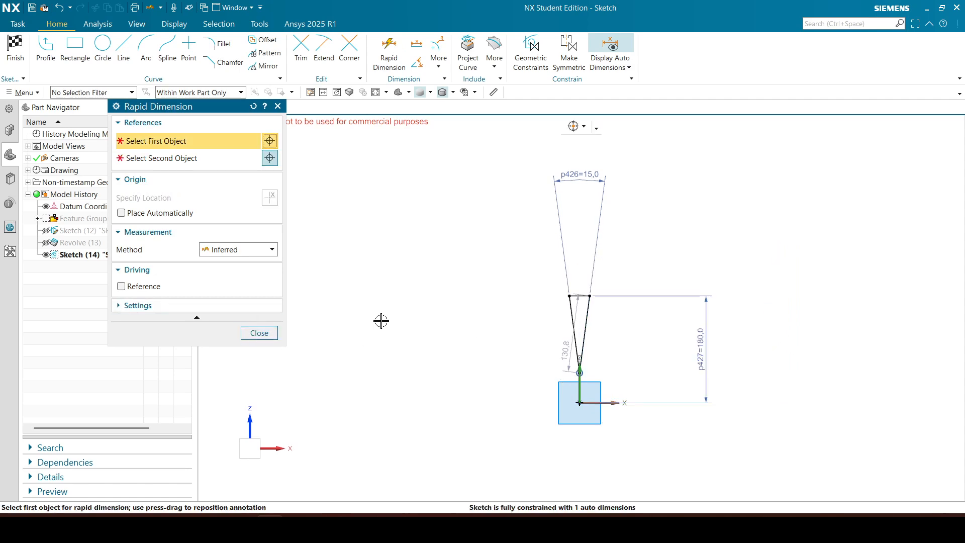
click(256, 333)
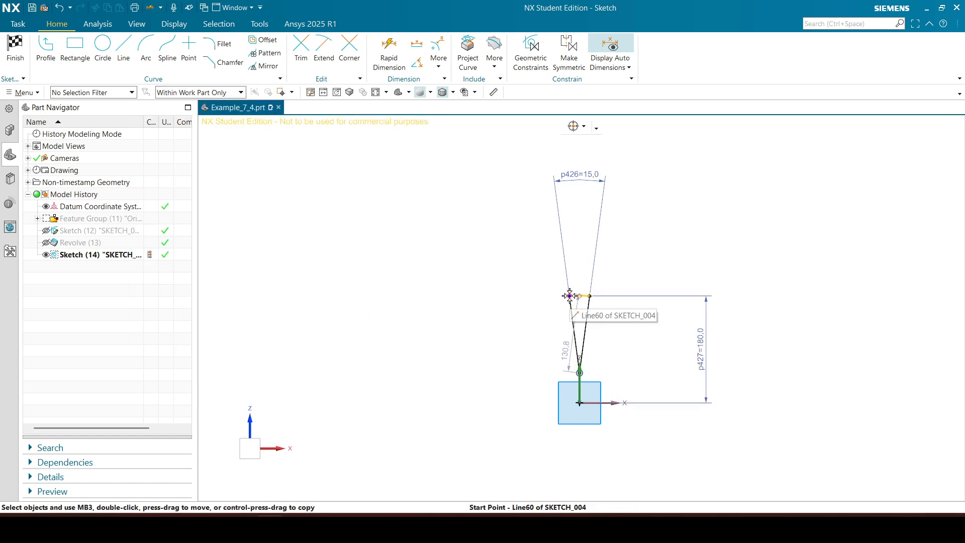
- Constrain the triangle's lower apex coincident with the sketch origin using Geometric Constraints with Automatic Selection Progression enabled
mouse_move(570, 295)
mouse_down()
mouse_move(559, 291)
mouse_move(574, 296)
mouse_up()
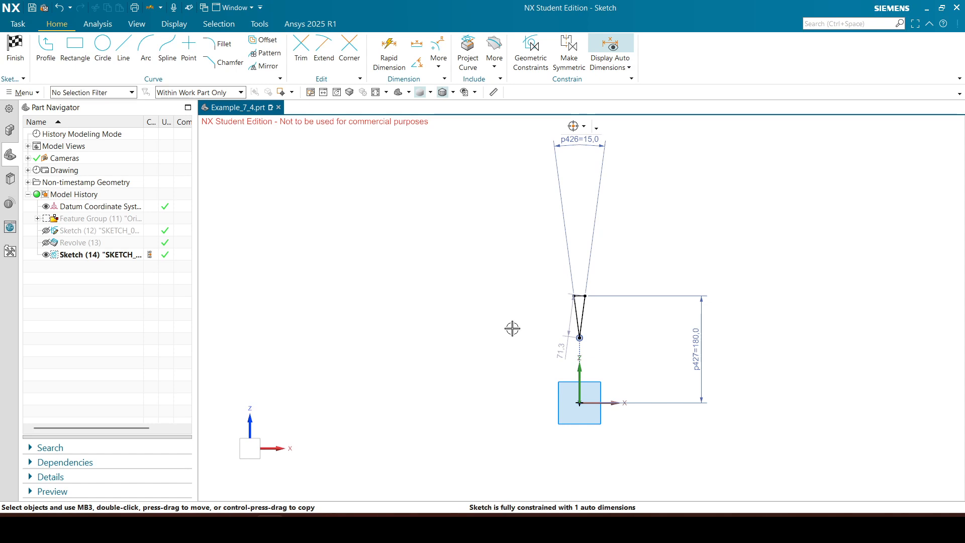
click(581, 337)
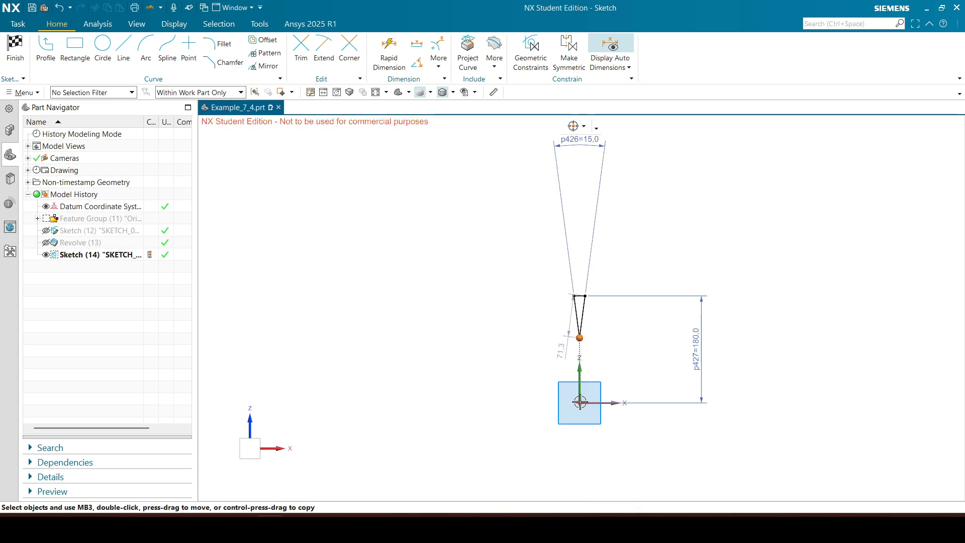
click(579, 402)
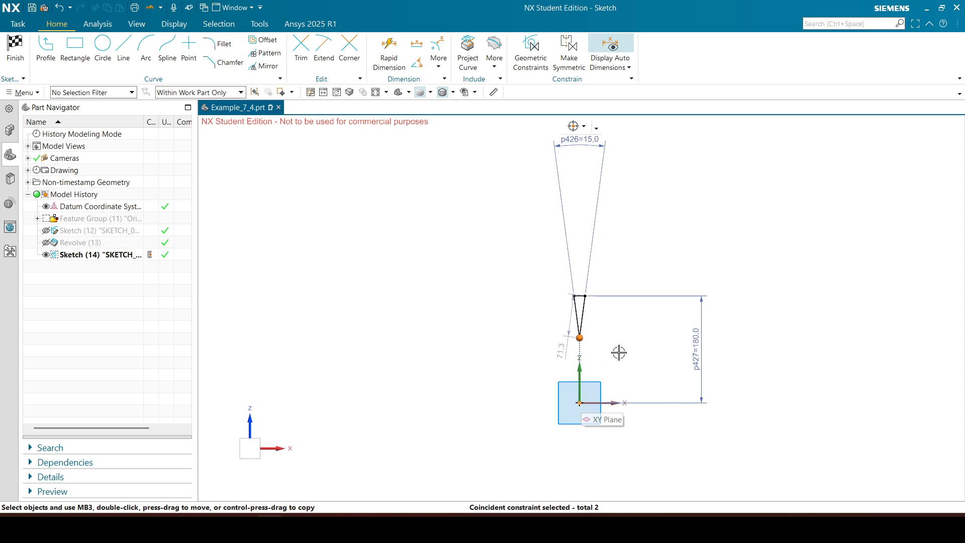
key(Escape)
key(c)
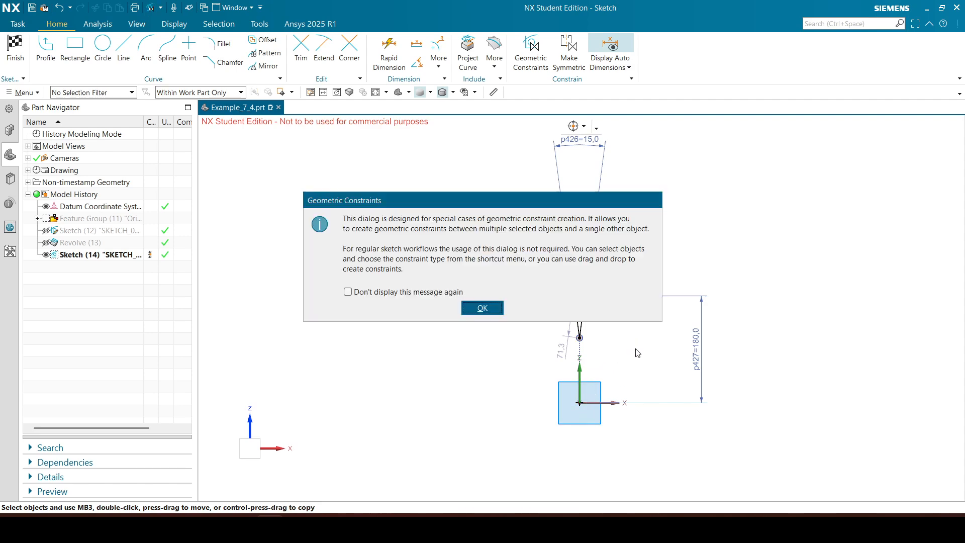
click(483, 307)
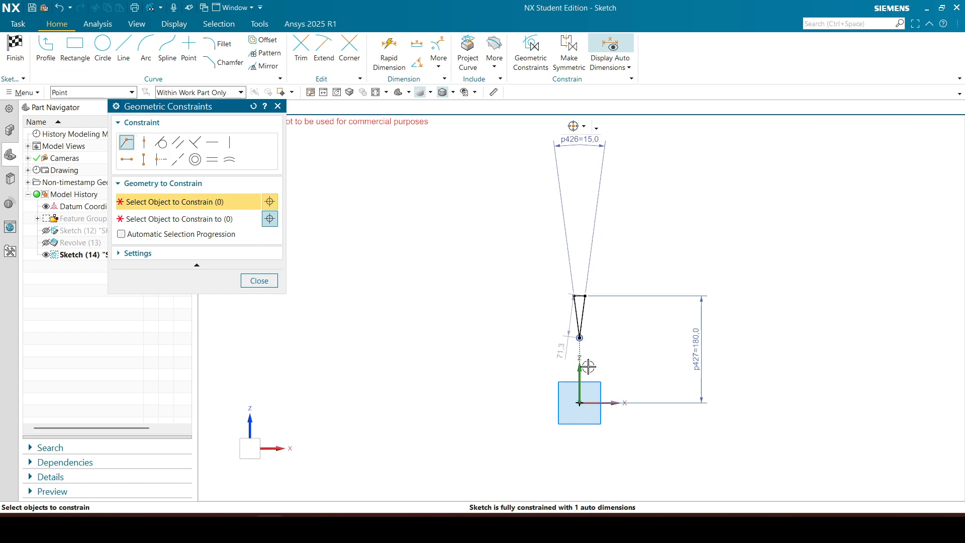
click(123, 235)
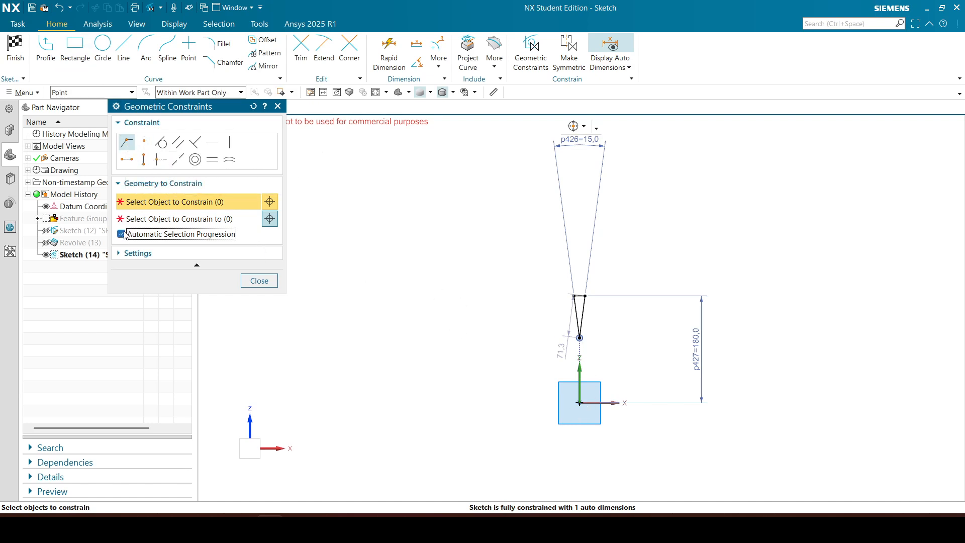
click(579, 338)
click(579, 405)
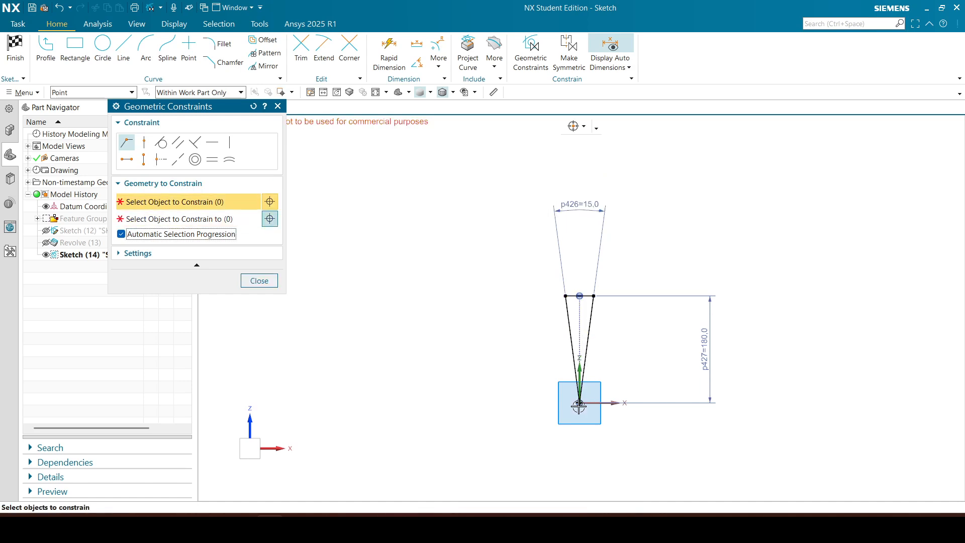
click(258, 281)
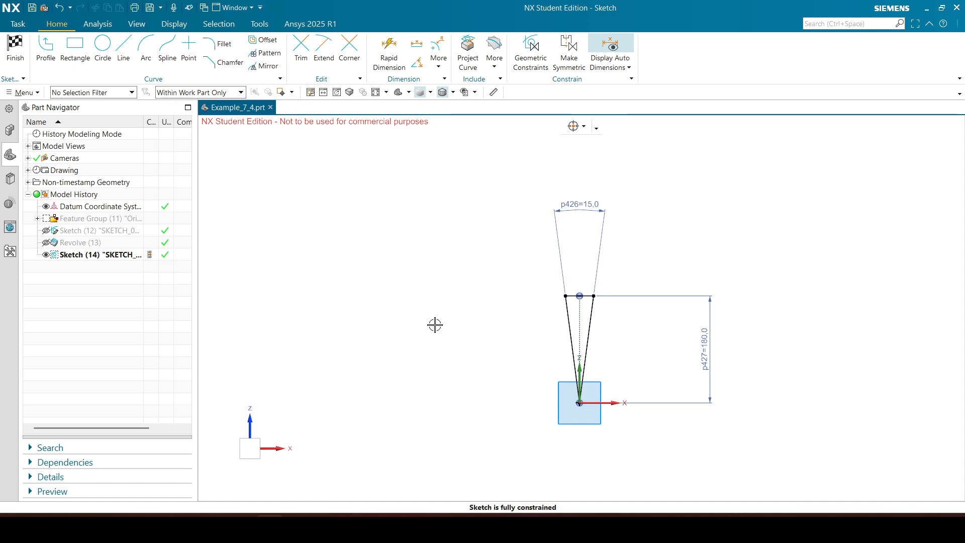
- Fillet the triangle's lower apex between the two slanted sides with a 10 mm radius
click(221, 44)
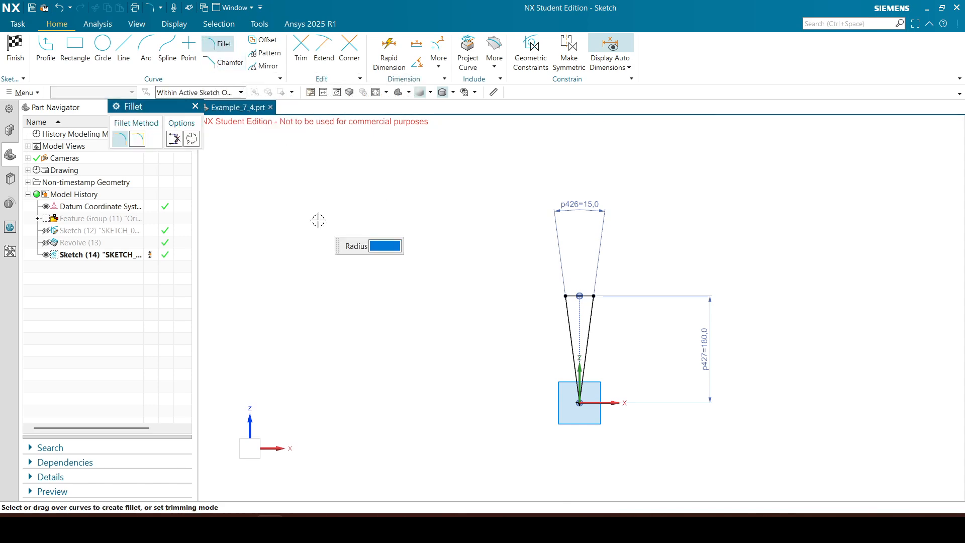
click(573, 351)
click(585, 352)
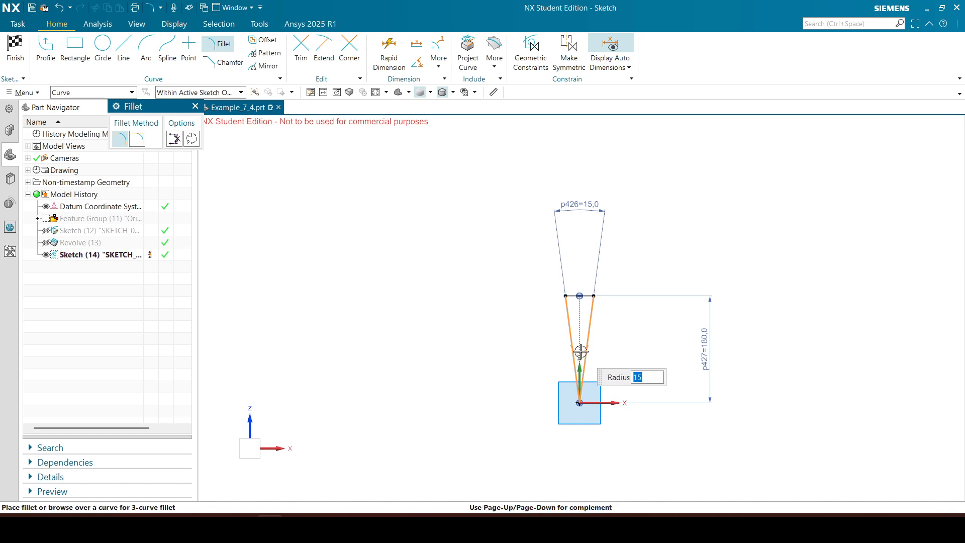
text(10)
click(580, 352)
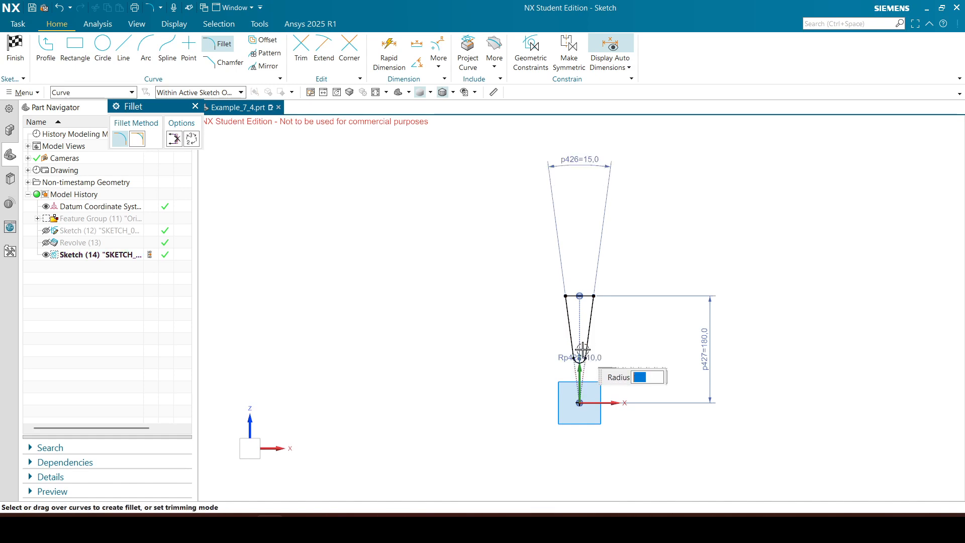
- Fillet the triangle's upper left corner with a 10 mm radius and its upper right corner freehand at about 16.6 mm
click(571, 297)
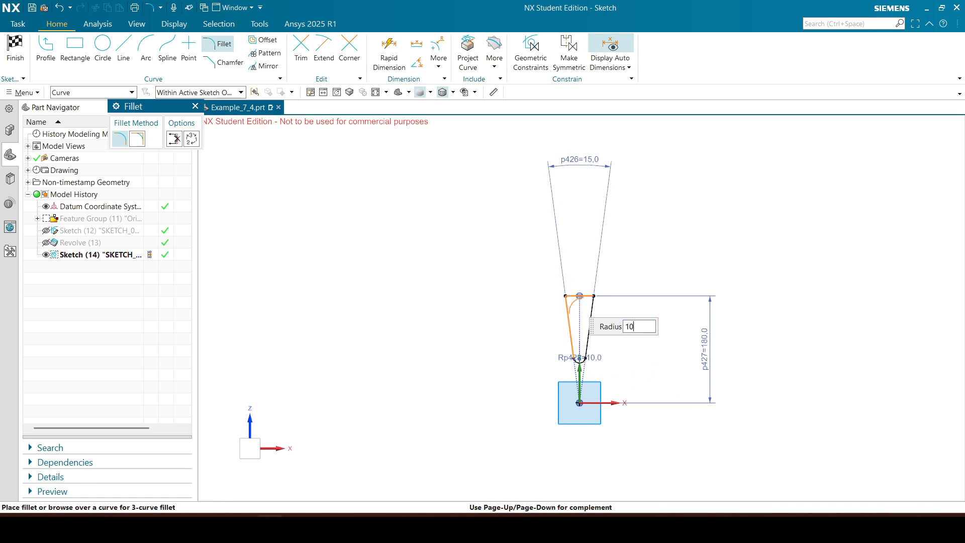
key(Return)
click(583, 297)
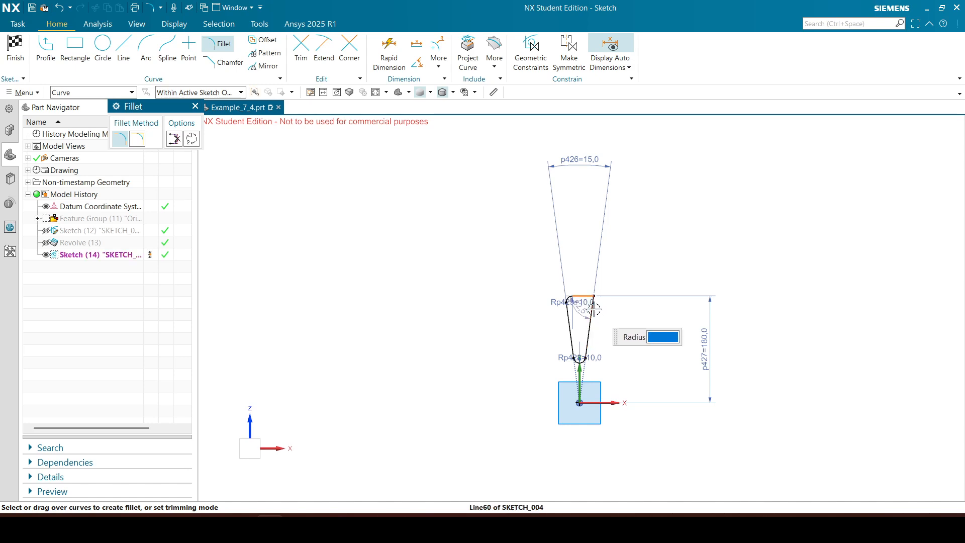
click(594, 307)
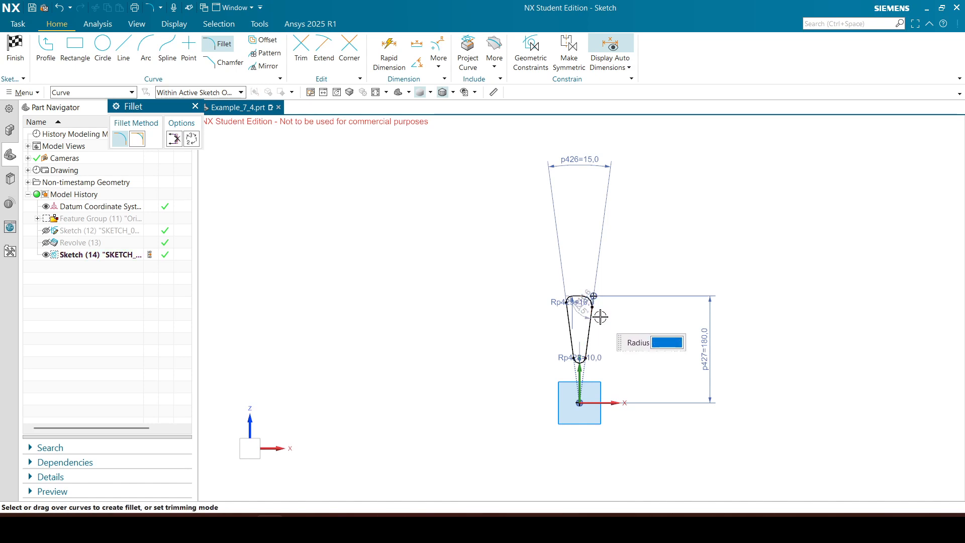
key(Escape)
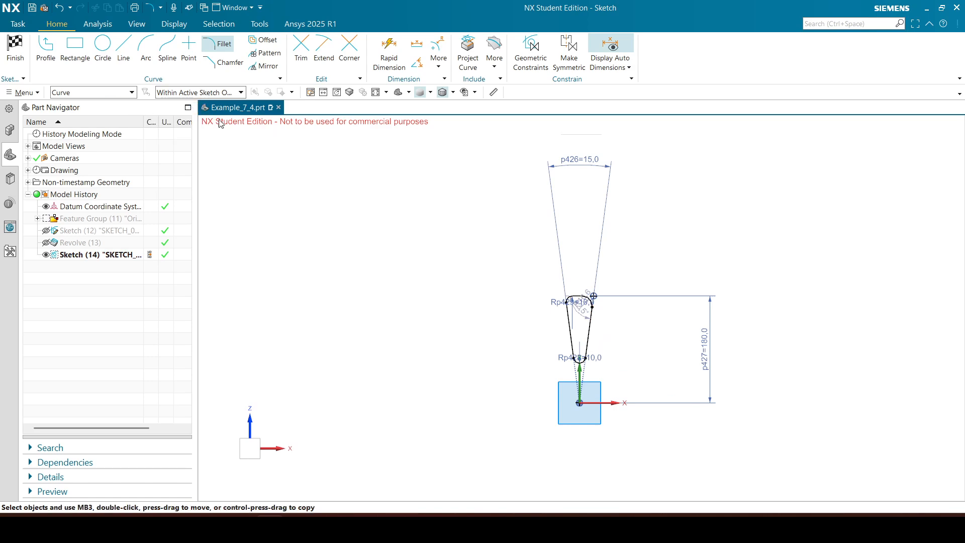
- Set the upper right fillet's radius to 10 mm with a radial dimension placed outside the profile
scroll(577, 289, up, 5)
scroll(615, 240, down, 2)
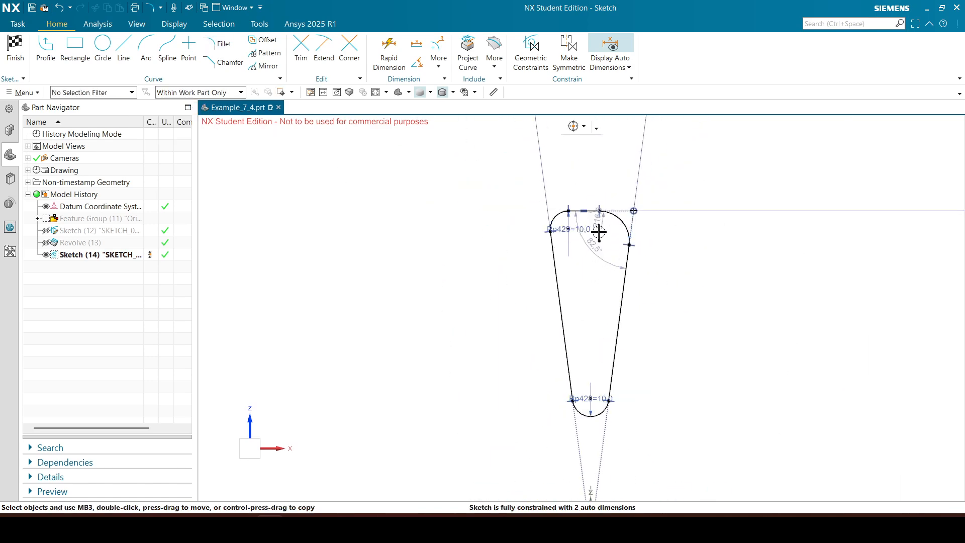
drag(598, 231, 696, 179)
double_click(695, 179)
text(10)
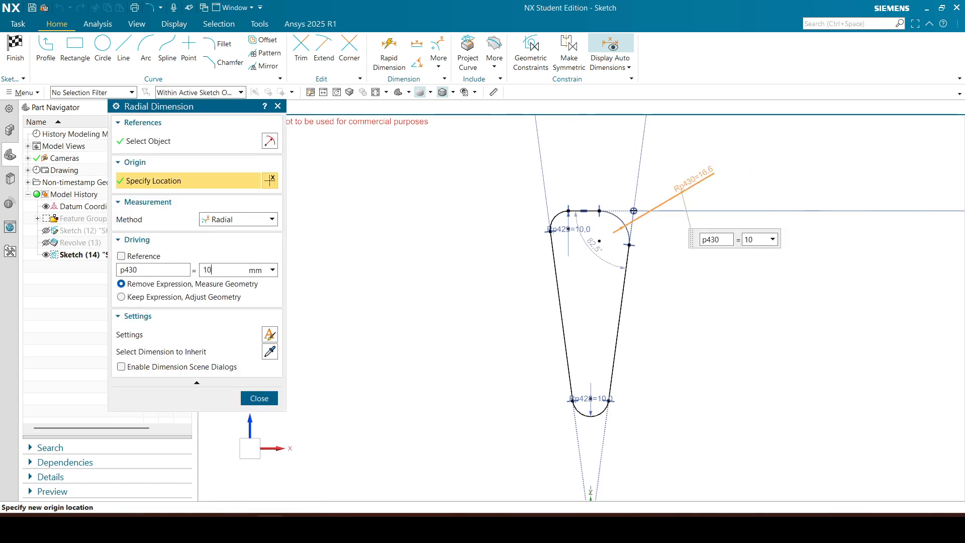
key(Return)
click(259, 398)
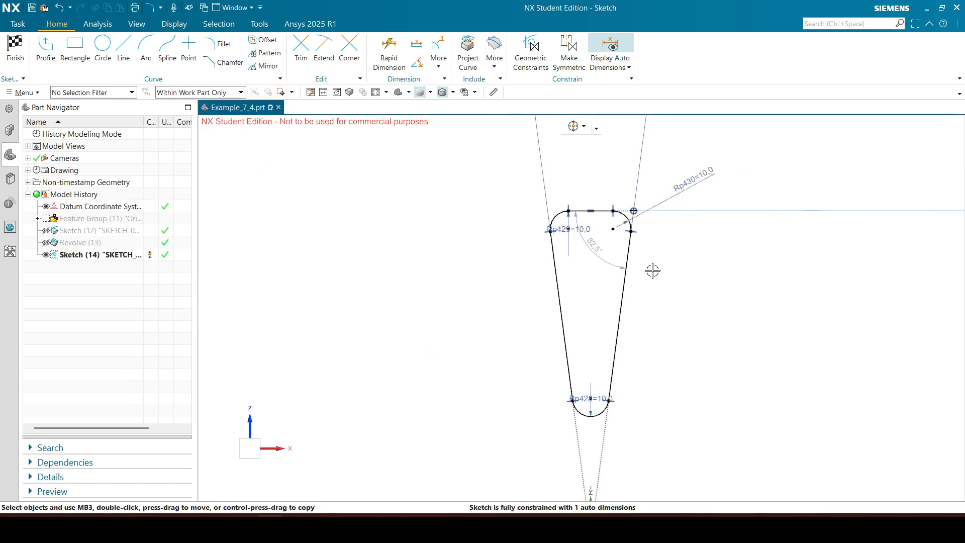
- Align the top edge's midpoint with the sketch's vertical axis and move the 15° dimension closer above the profile
mouse_move(603, 209)
mouse_down()
mouse_move(621, 209)
mouse_move(603, 208)
mouse_up()
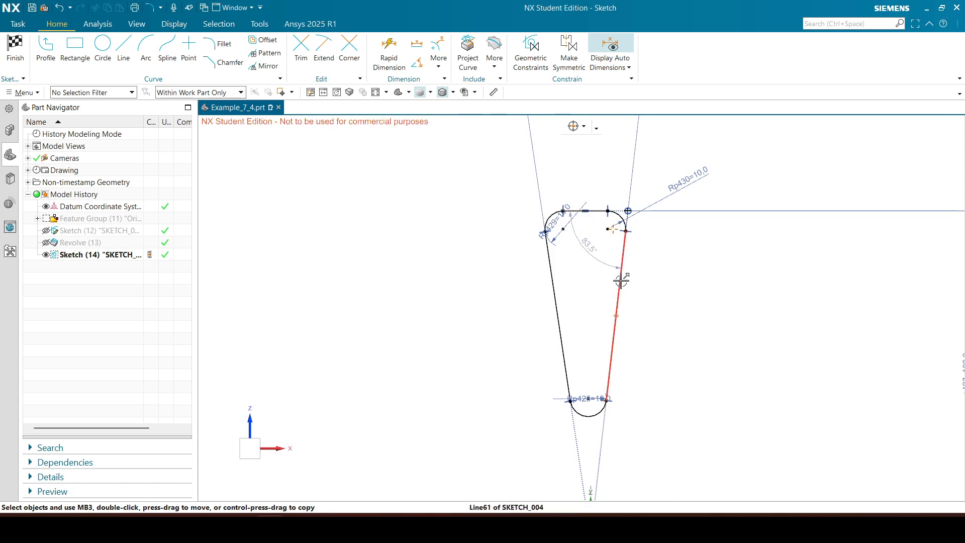
scroll(616, 275, down, 8)
scroll(618, 268, up, 1)
scroll(618, 267, up, 4)
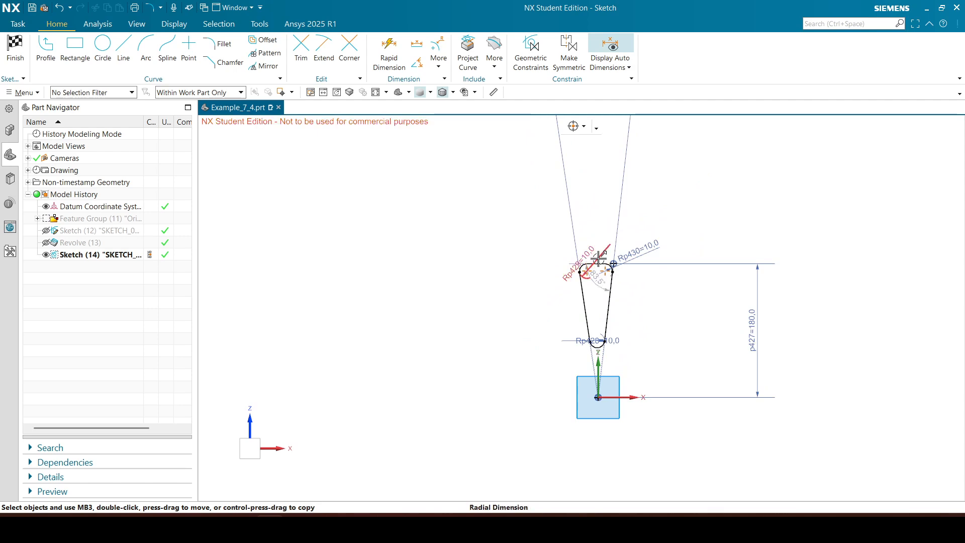
click(596, 264)
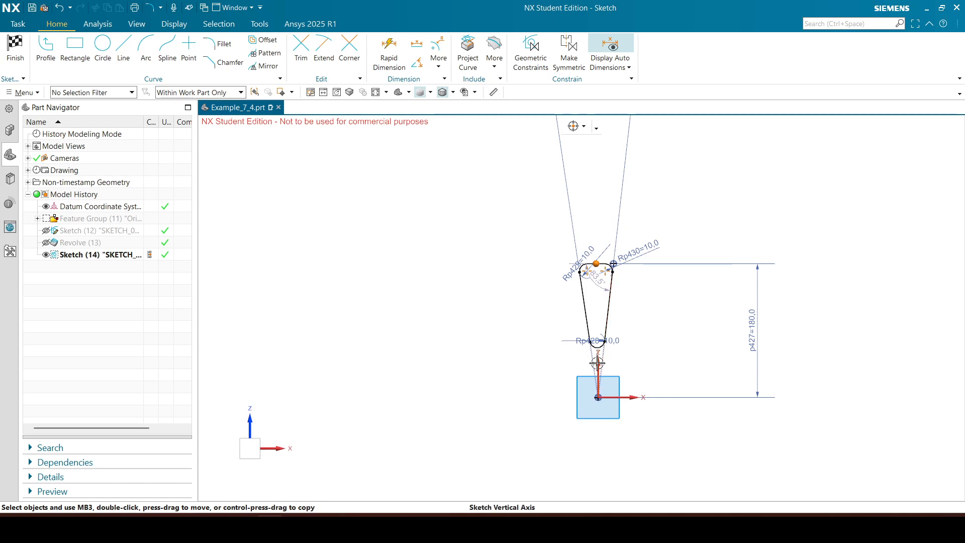
click(599, 363)
click(624, 341)
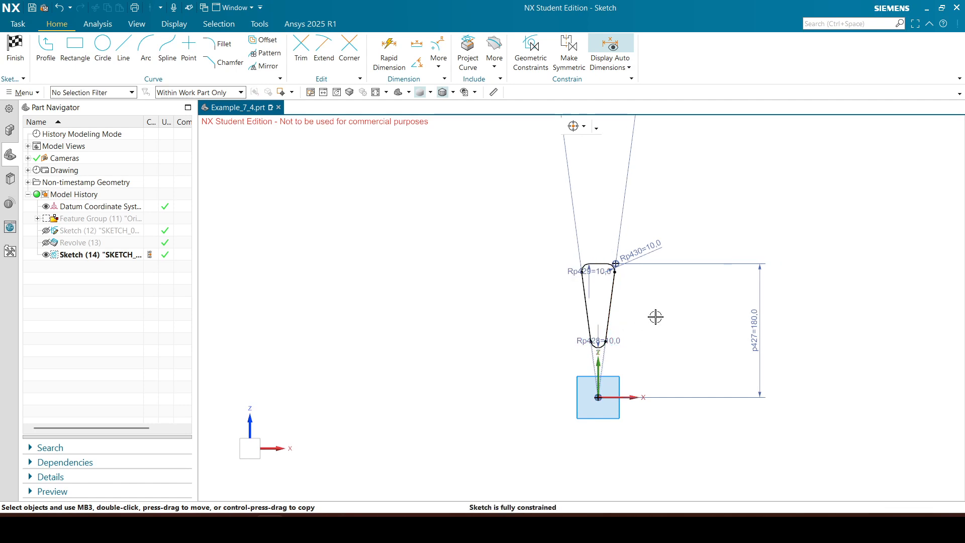
drag(629, 148, 605, 200)
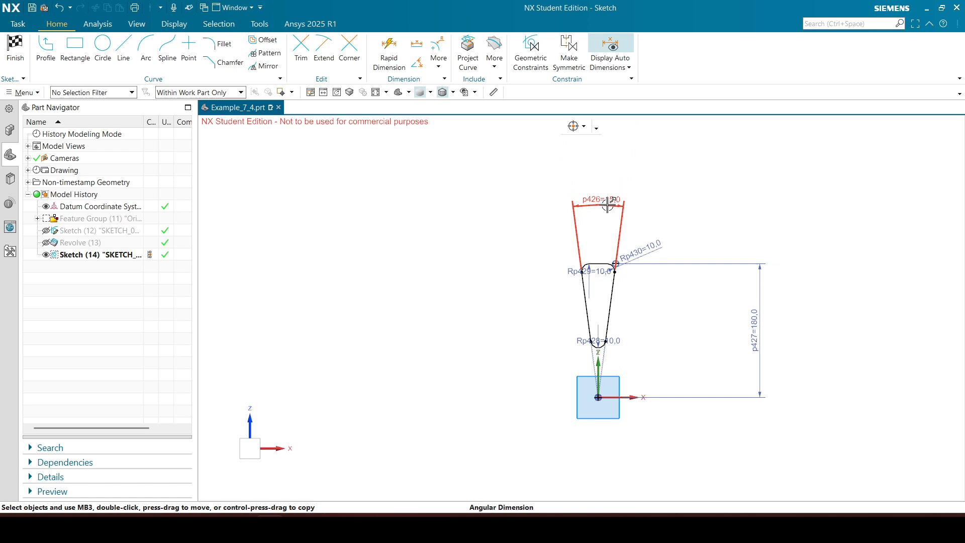
- Finish the sketch and show the revolved wheel in an isometric view
click(17, 53)
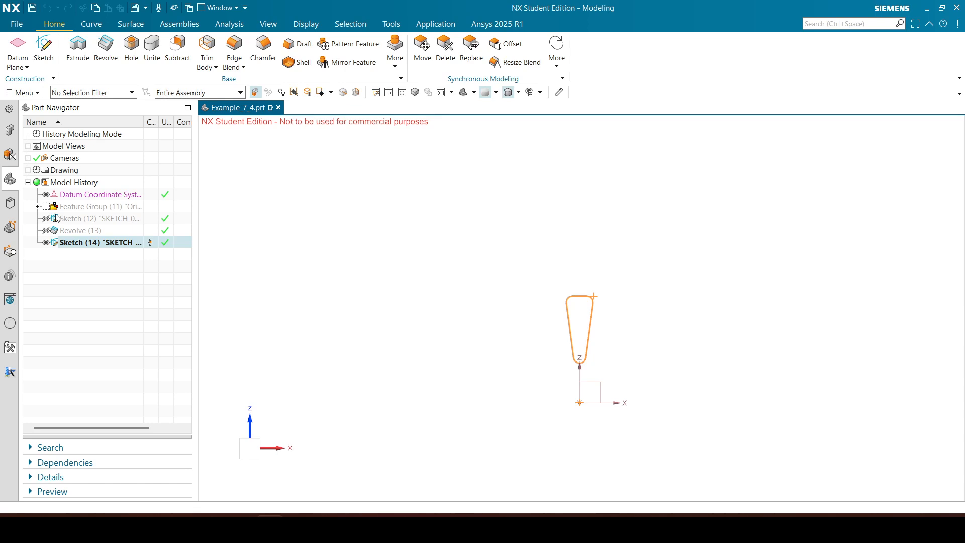
click(46, 230)
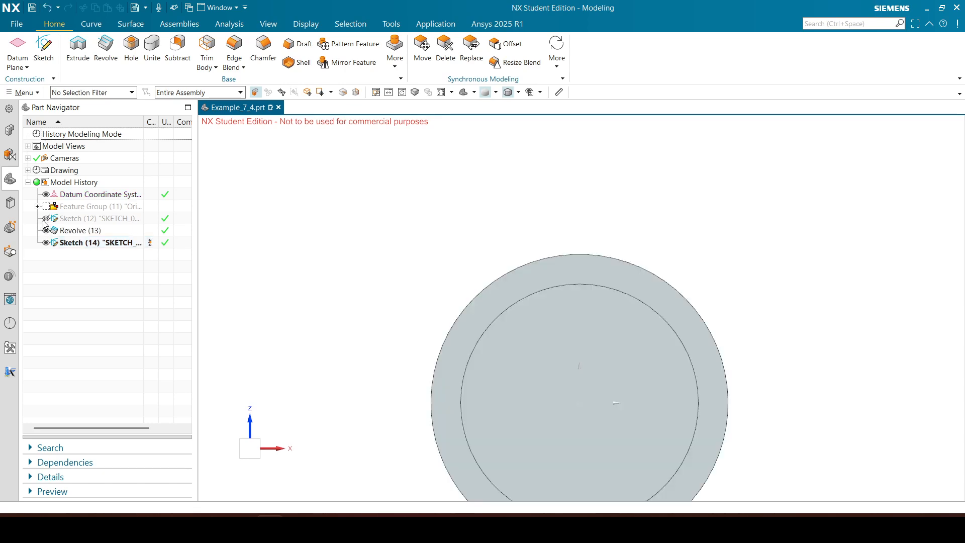
click(463, 91)
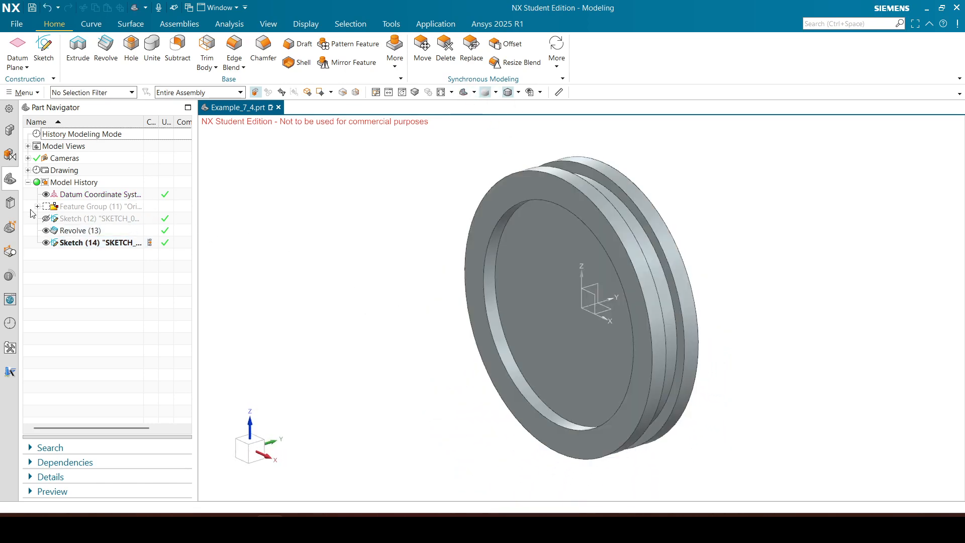
- Select the rounded wedge profile as the Extrude section, hiding the revolved wheel for the selection and showing it again
click(78, 48)
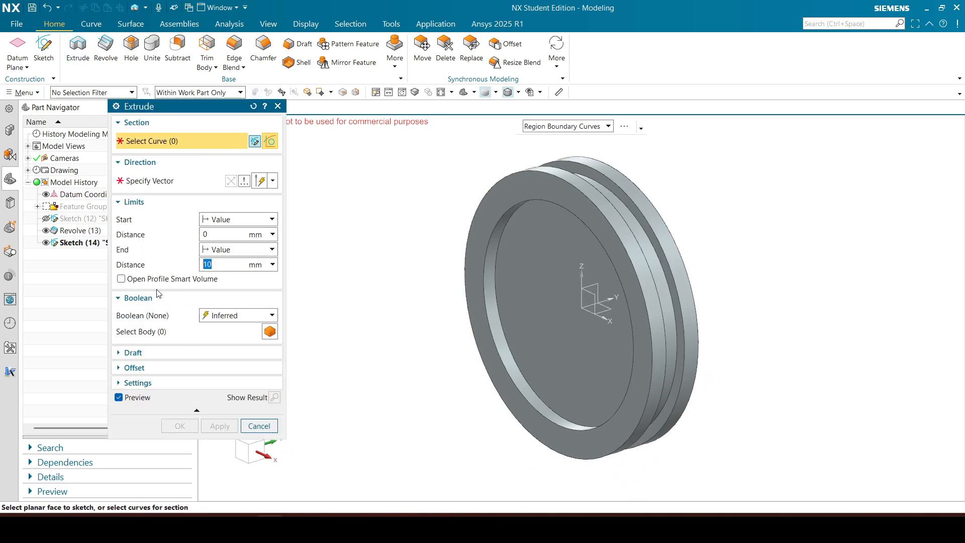
click(68, 242)
click(48, 231)
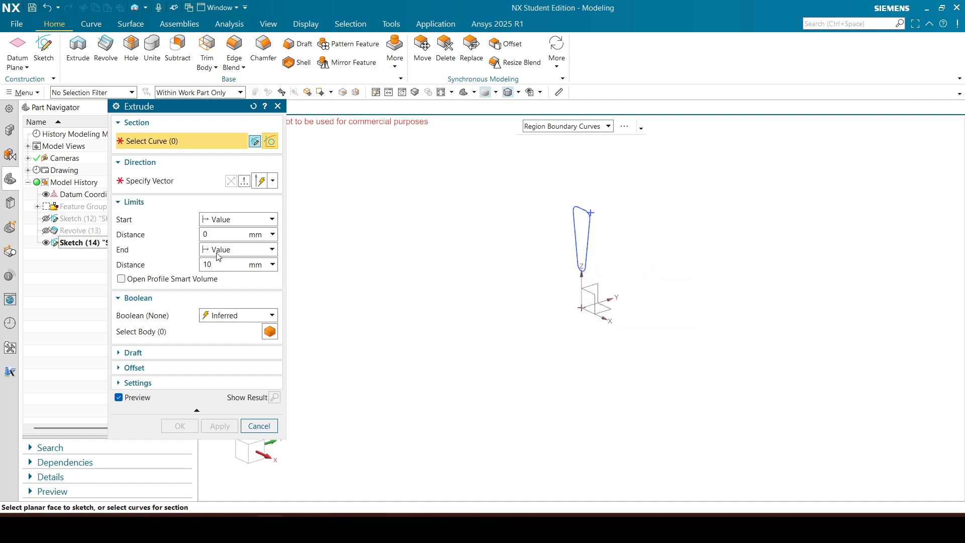
click(572, 220)
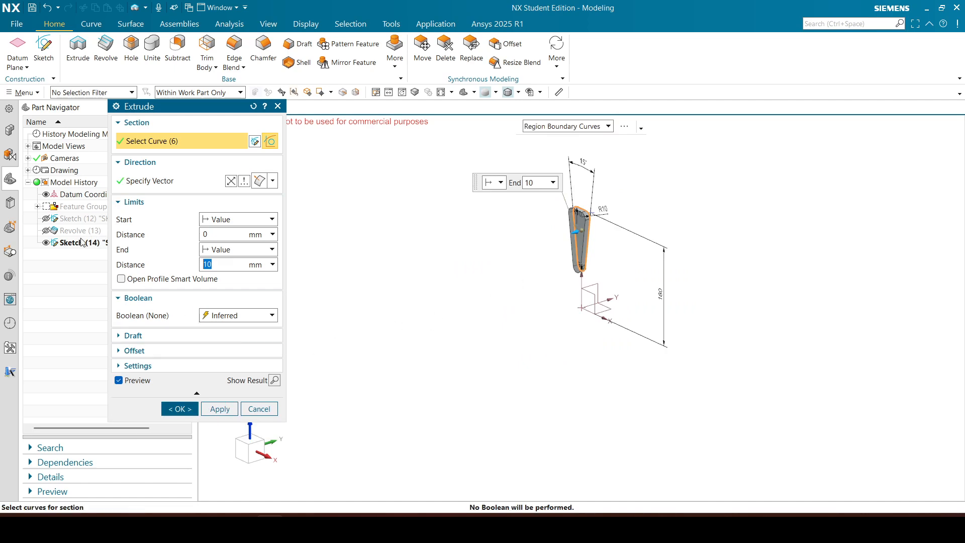
click(48, 232)
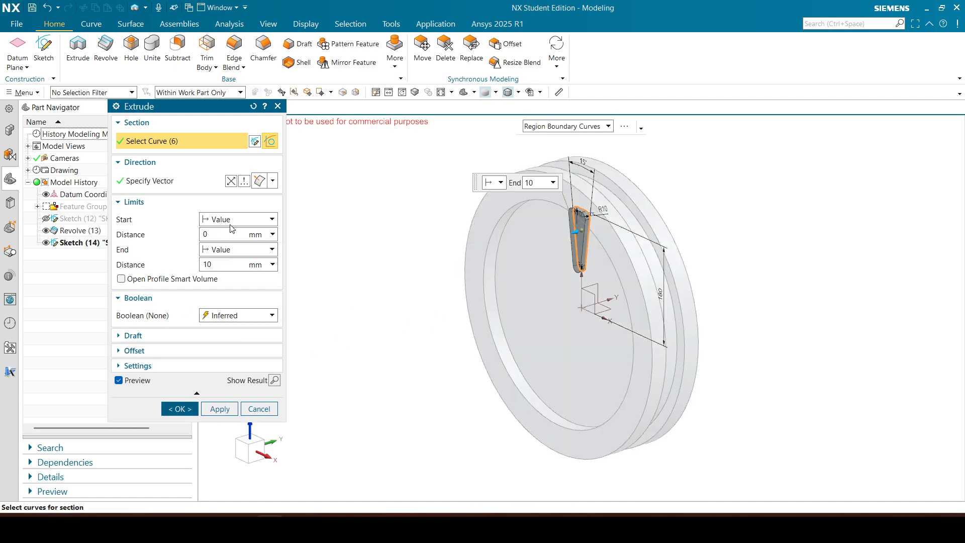
- Extrude the wedge as a Subtract cut from the wheel with both start and end limits set to Through All
click(232, 315)
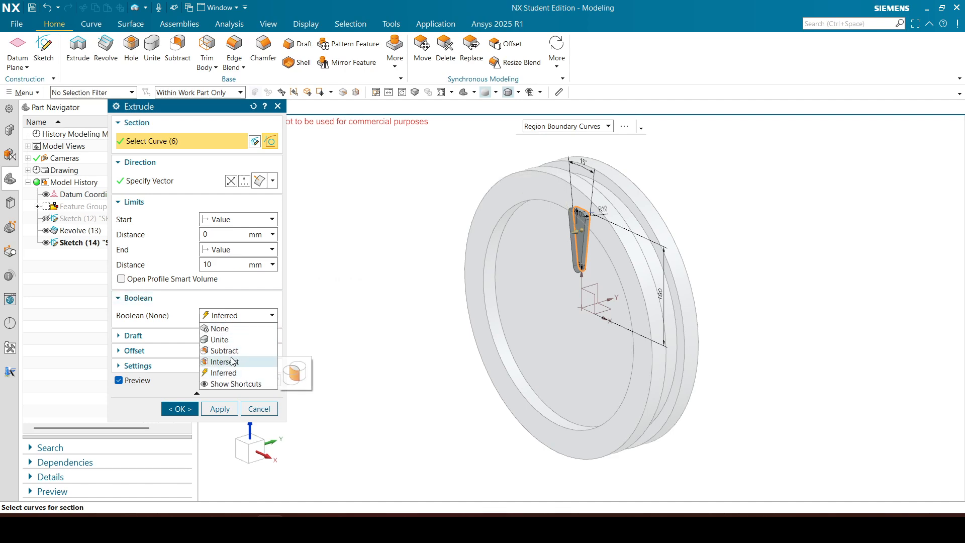
click(224, 350)
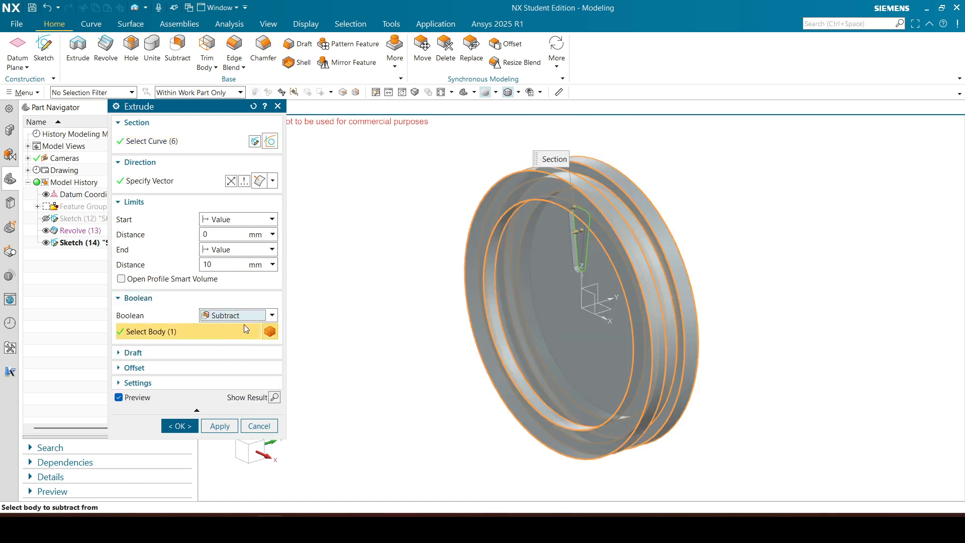
click(223, 221)
click(236, 234)
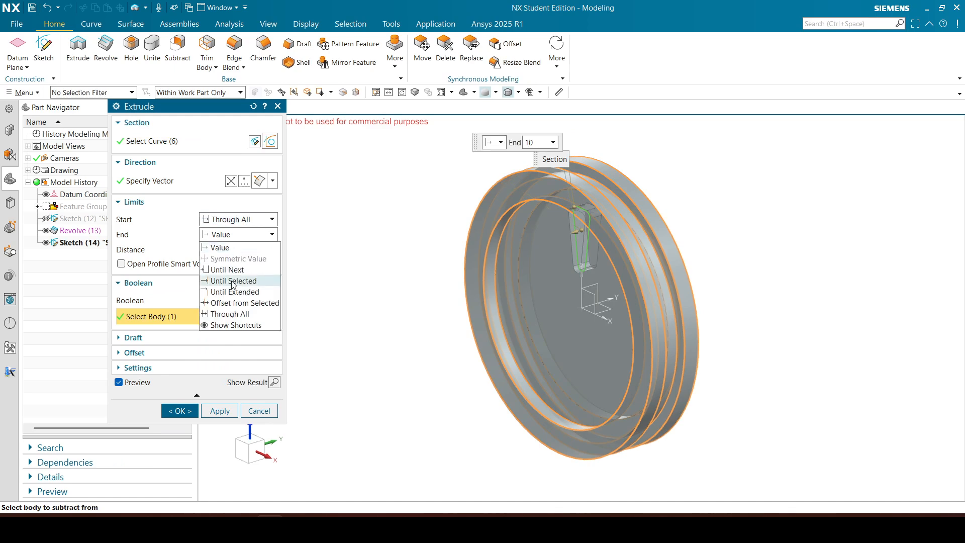
click(224, 315)
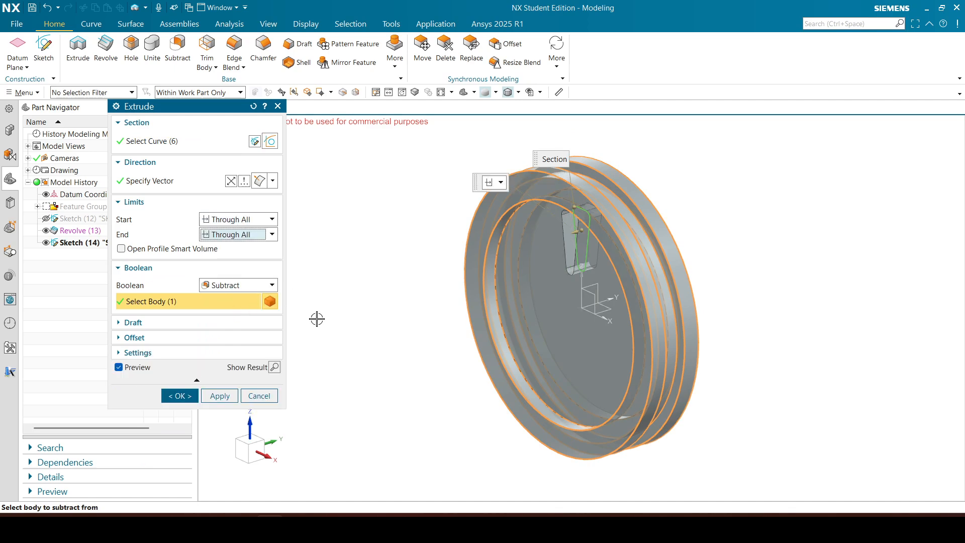
click(273, 367)
mouse_move(712, 221)
middle_down()
mouse_move(758, 209)
mouse_move(743, 228)
mouse_move(754, 204)
mouse_move(717, 218)
middle_up()
click(194, 394)
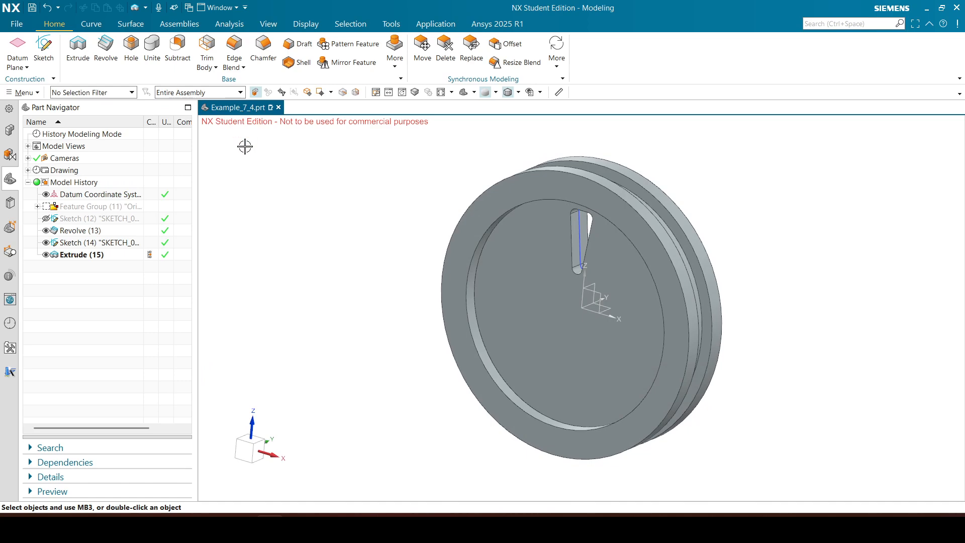
- Start a Pattern Feature of the extruded wedge cut with a Circular layout
click(344, 45)
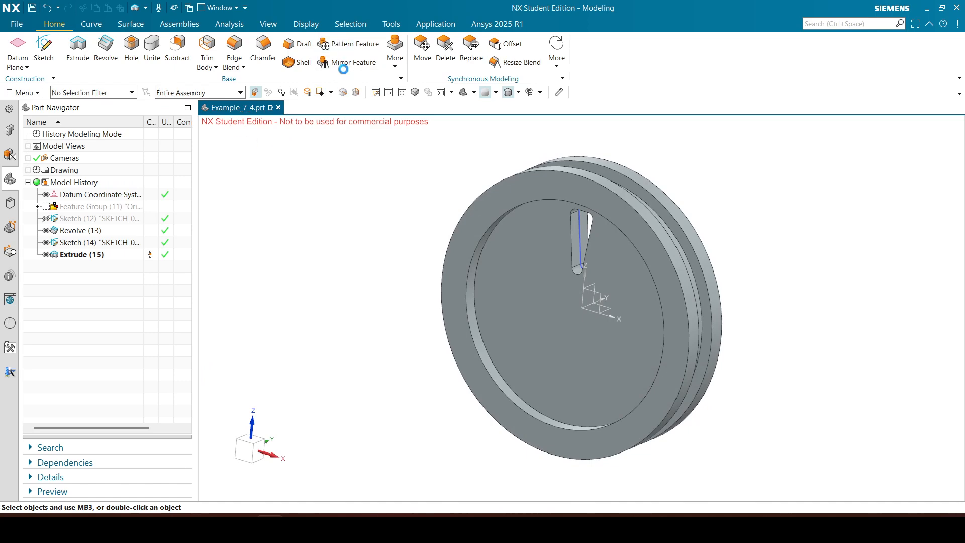
click(81, 256)
click(173, 247)
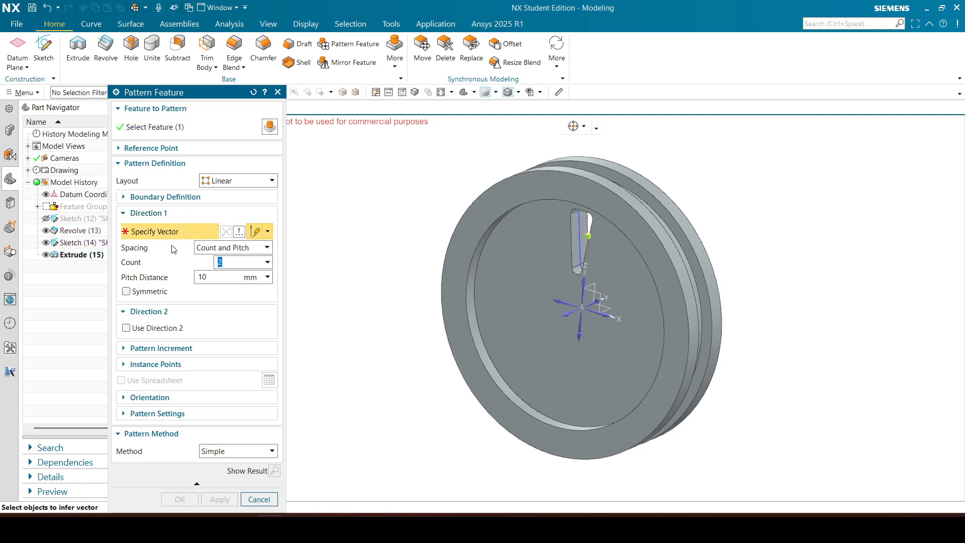
click(240, 182)
click(244, 196)
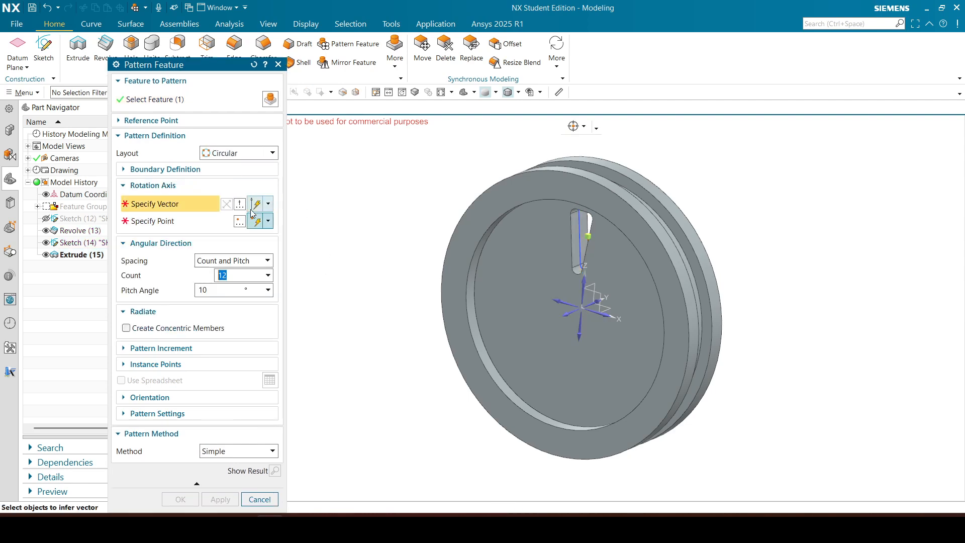
- Define the pattern's rotation axis along the datum Y direction through the origin, hiding the wheel for the point selection and showing it again
click(569, 314)
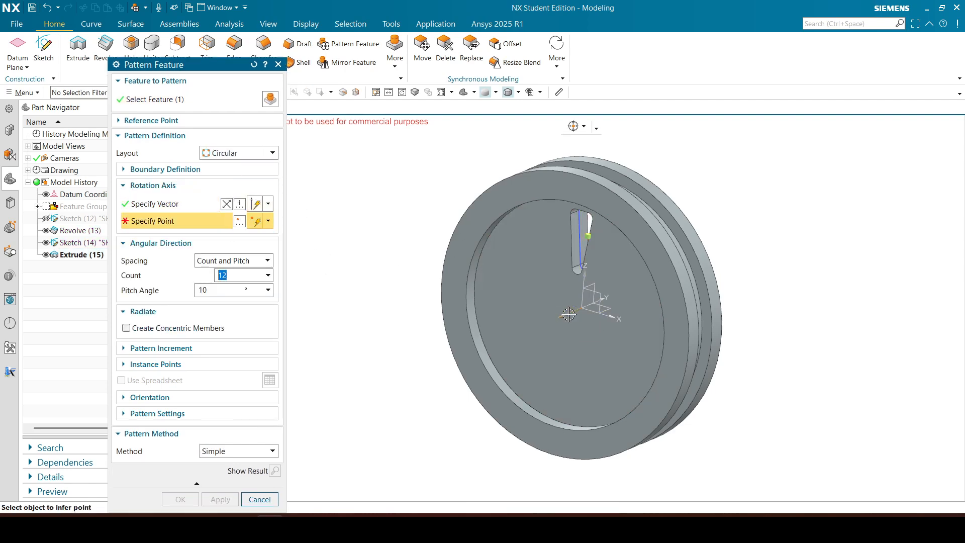
click(47, 243)
click(46, 255)
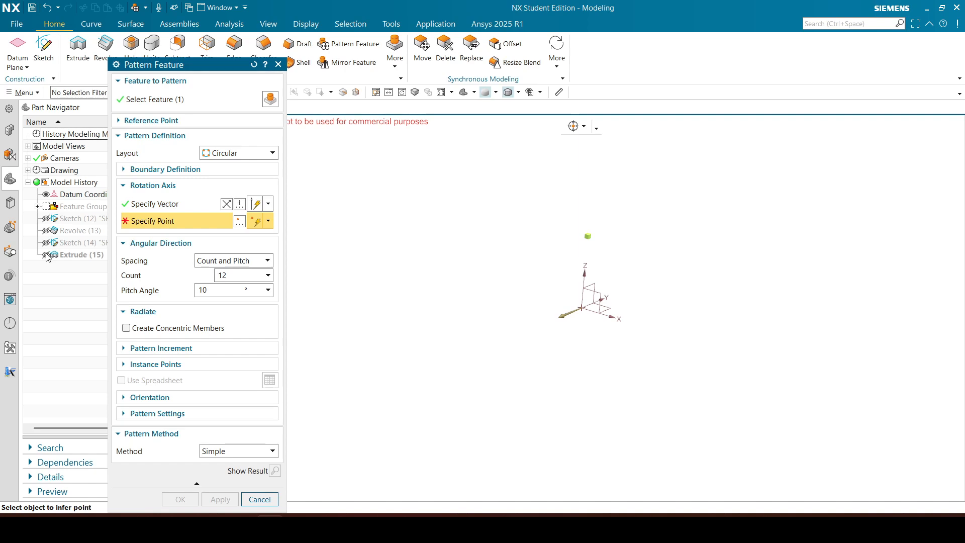
click(586, 306)
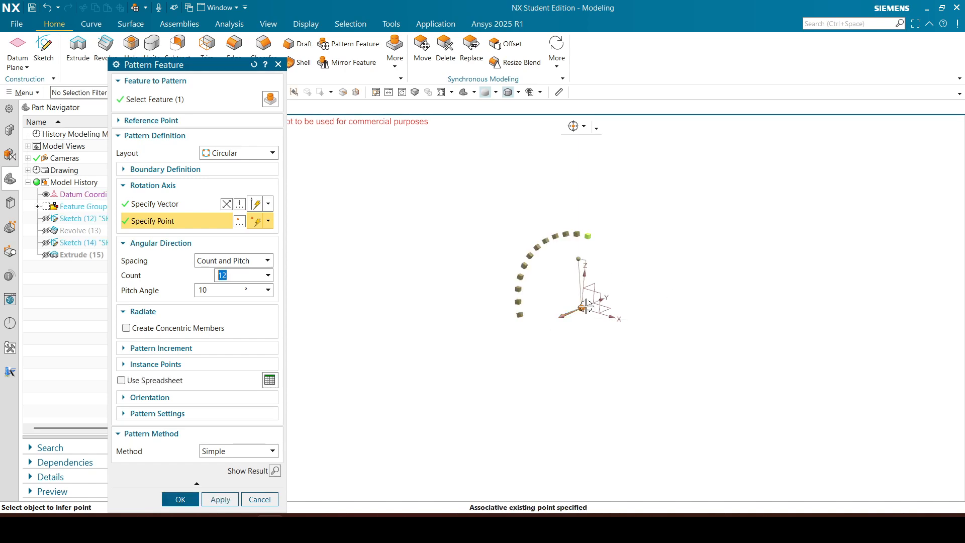
click(45, 230)
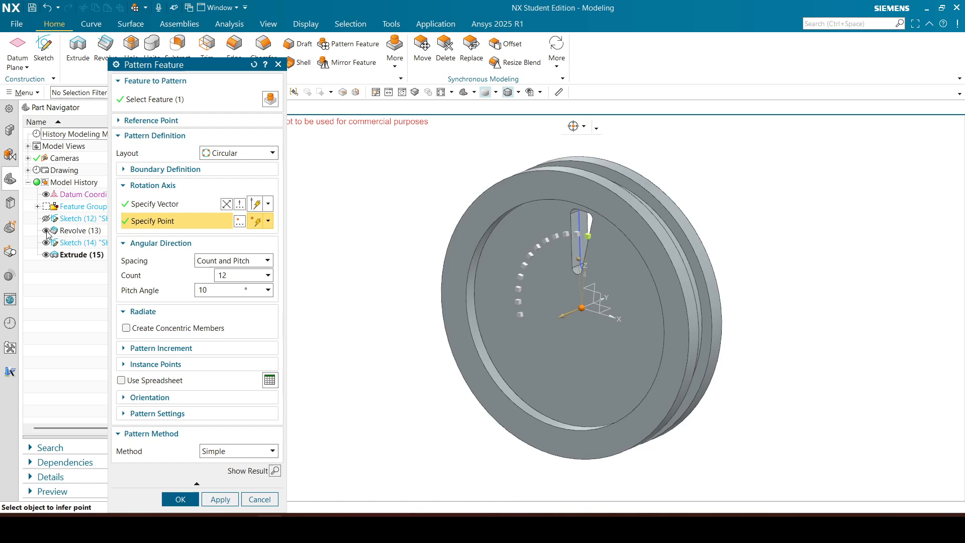
- Create the circular pattern with Count and Span spacing, a count of 8 and a 360° span angle, and save the part
click(231, 261)
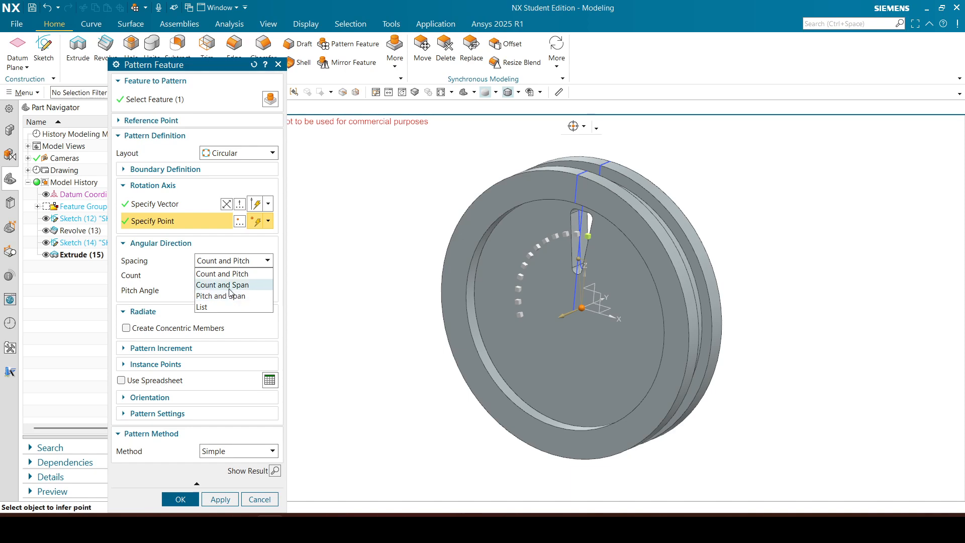
click(231, 285)
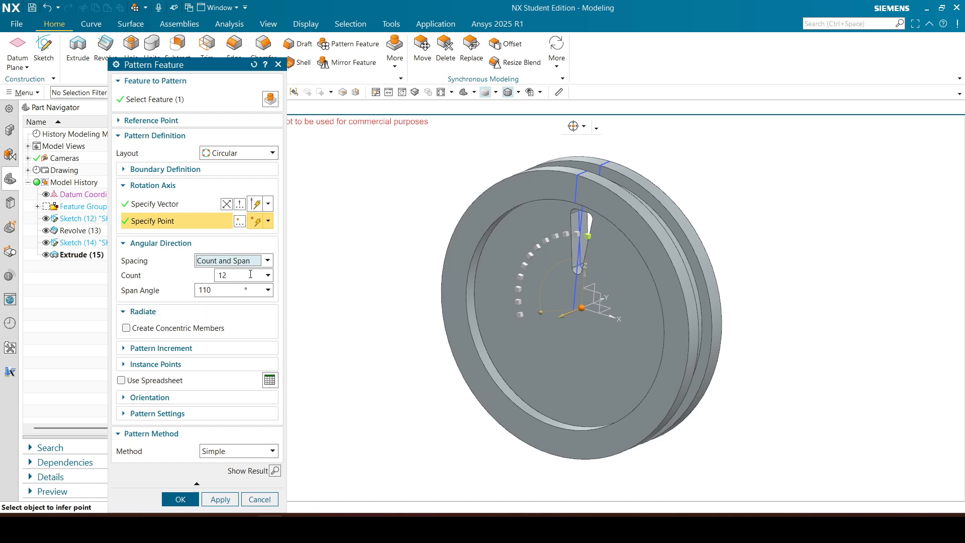
drag(250, 274, 211, 275)
text(8)
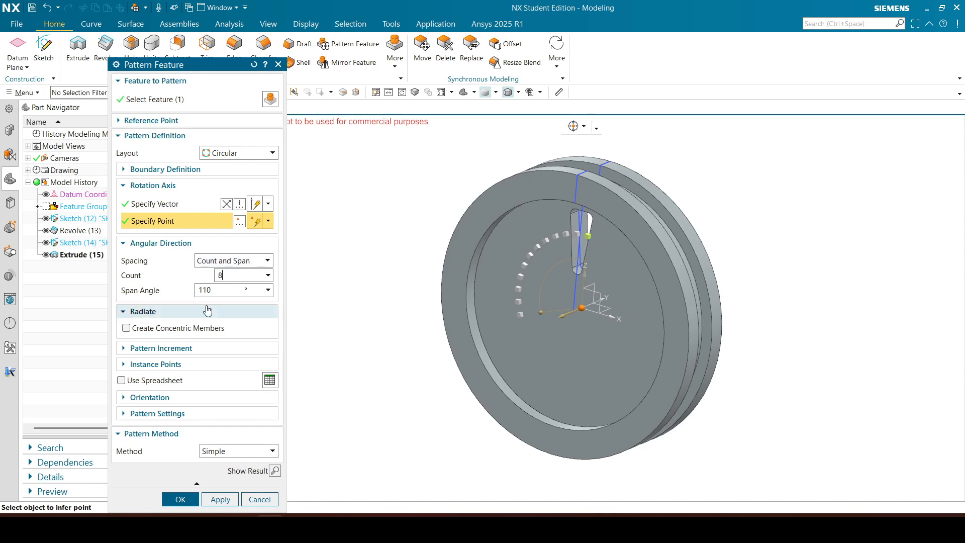
key(Tab)
text(36)
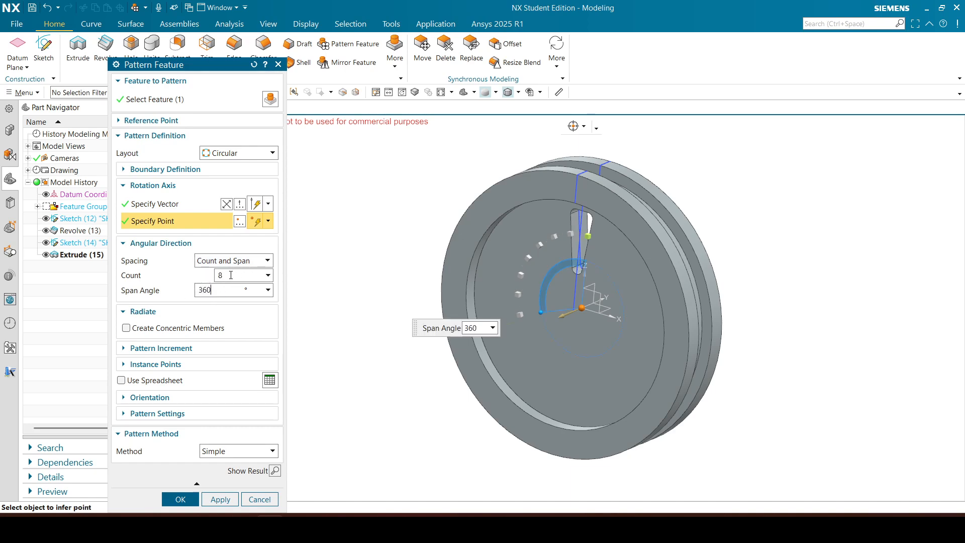
click(231, 275)
click(274, 470)
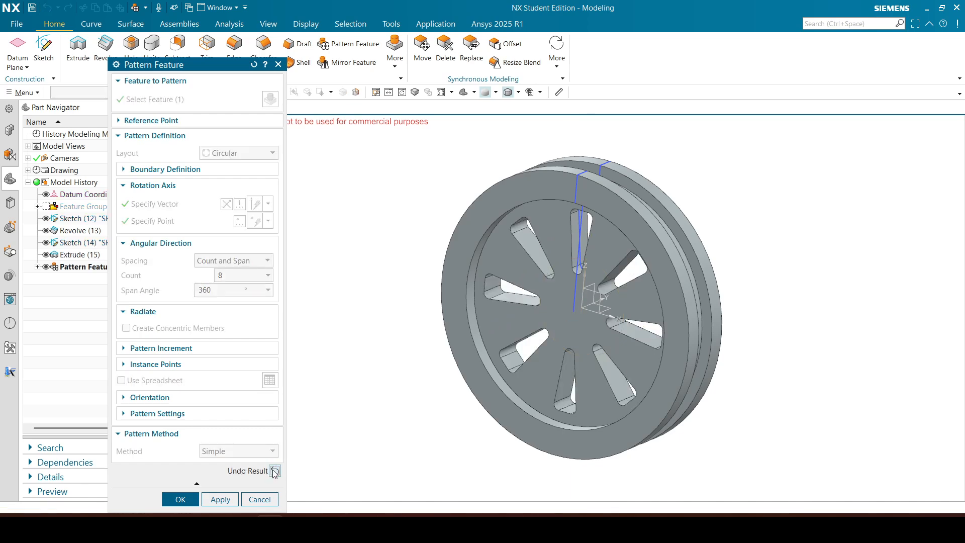
click(194, 497)
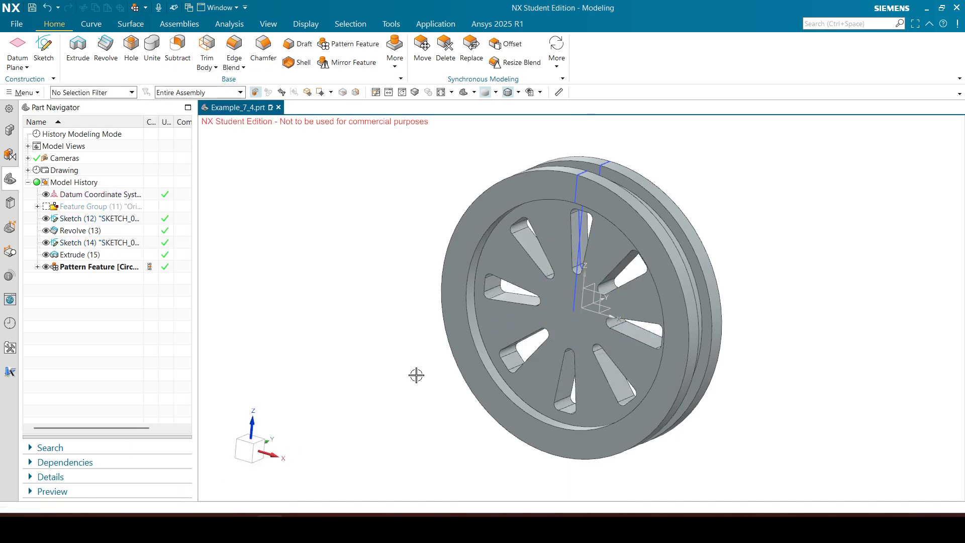
key(ctrl+s)
- Round all edges of the wheel and its openings with a 5 mm circular Edge Blend using G1 (Tangent) continuity
click(463, 93)
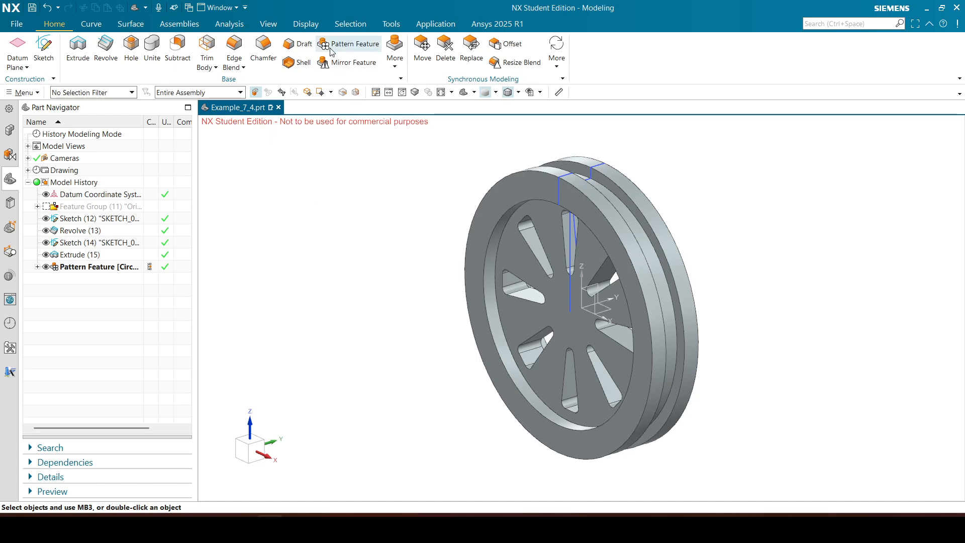
click(236, 49)
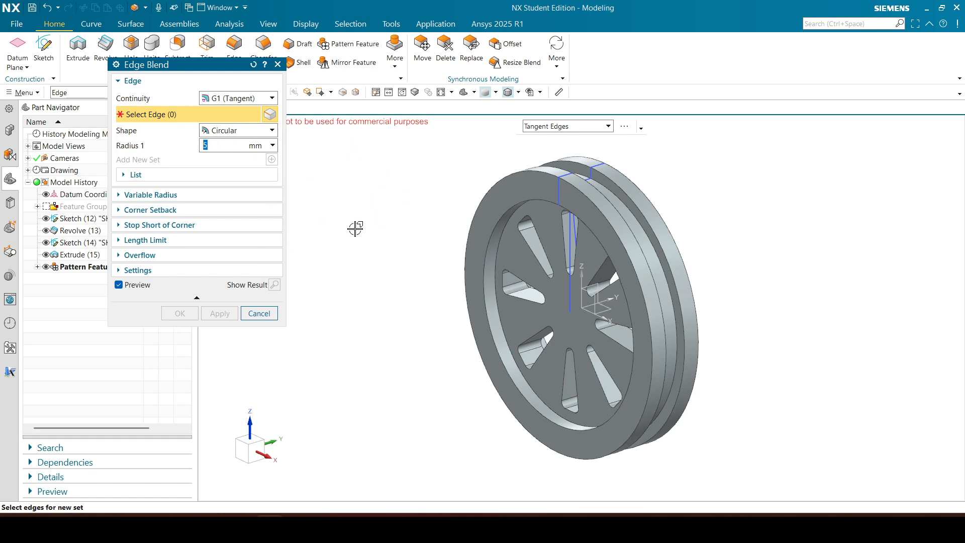
click(538, 176)
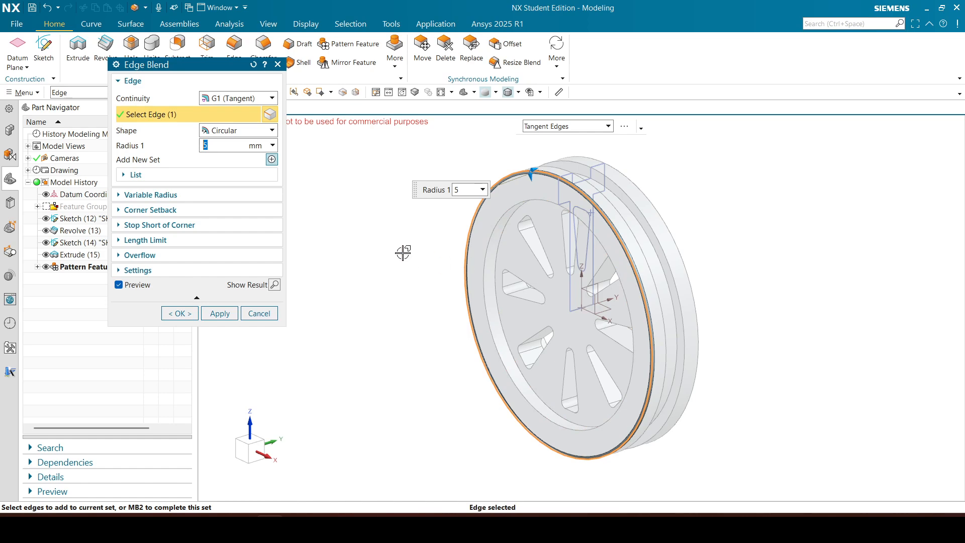
middle_click(321, 179)
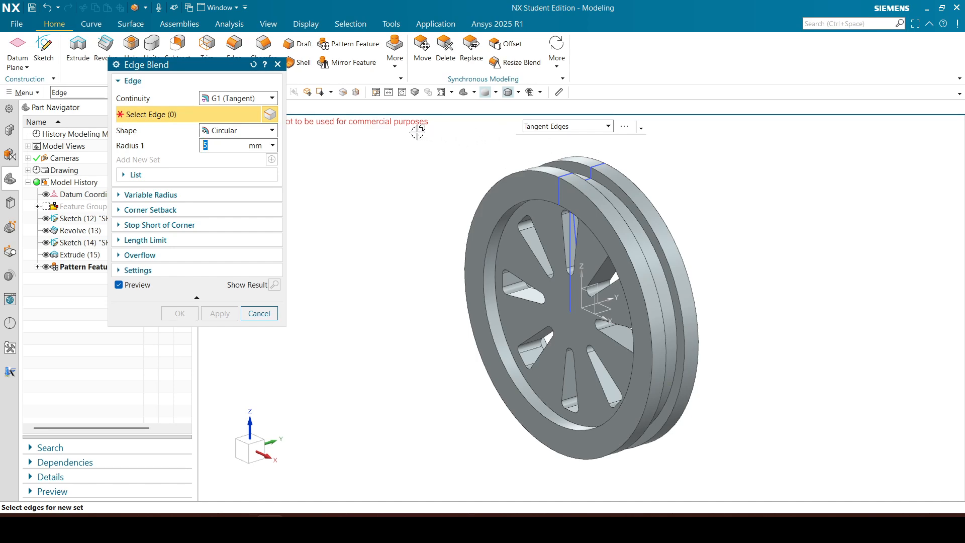
drag(417, 132, 782, 478)
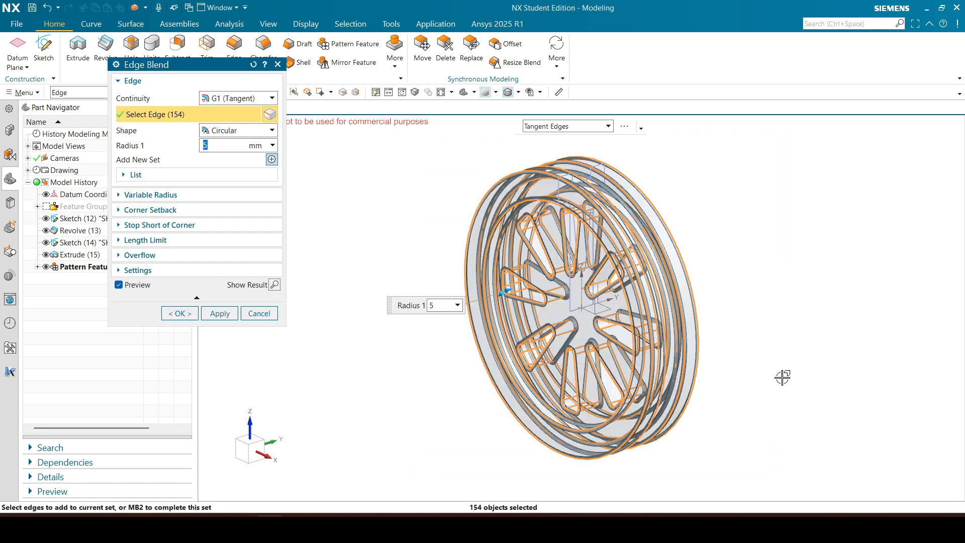
click(275, 285)
middle_drag(709, 211, 740, 176)
scroll(726, 175, down, 4)
scroll(664, 189, up, 1)
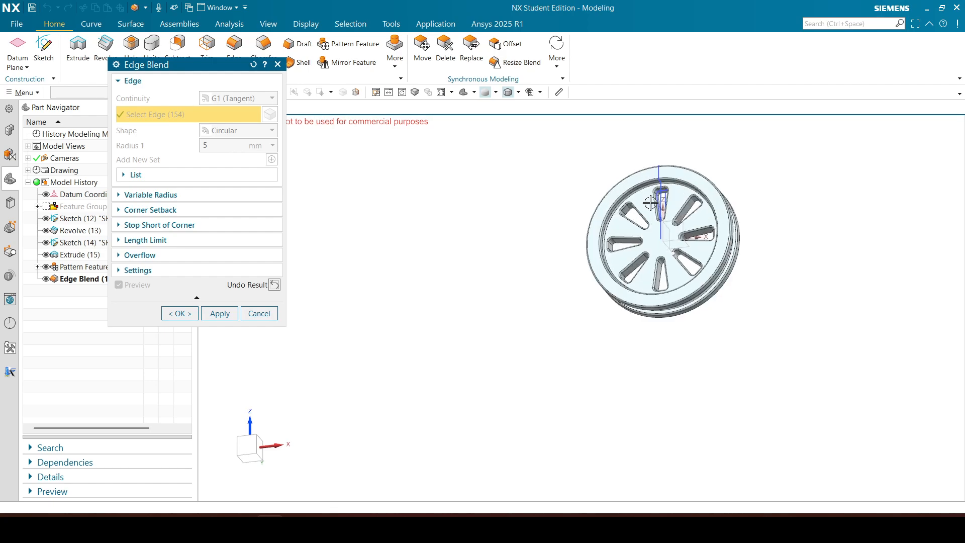
scroll(648, 199, up, 5)
scroll(640, 189, down, 4)
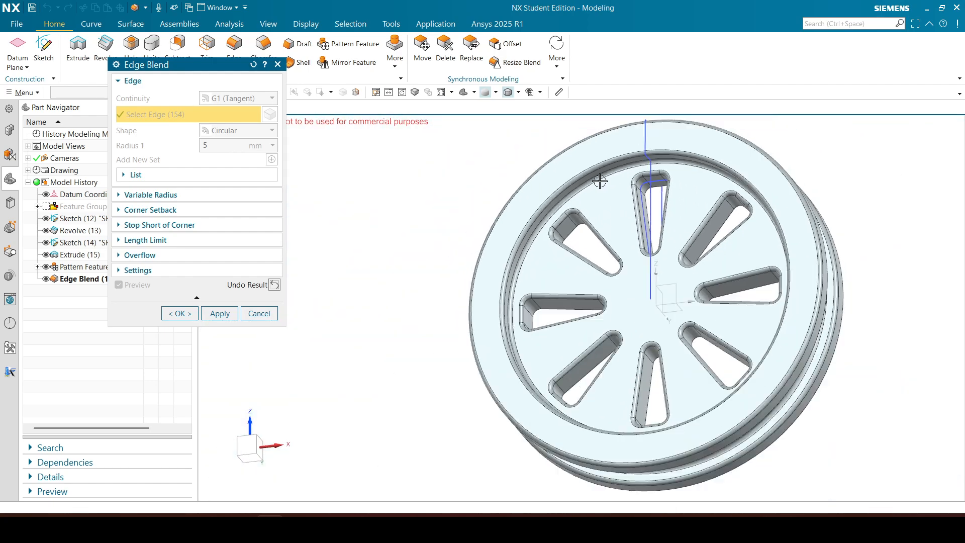
middle_drag(816, 161, 764, 176)
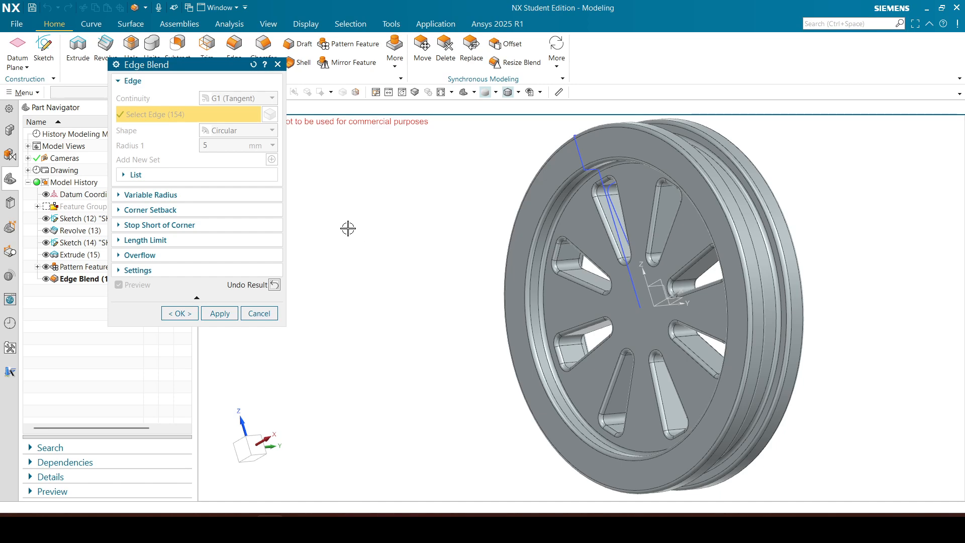
click(168, 312)
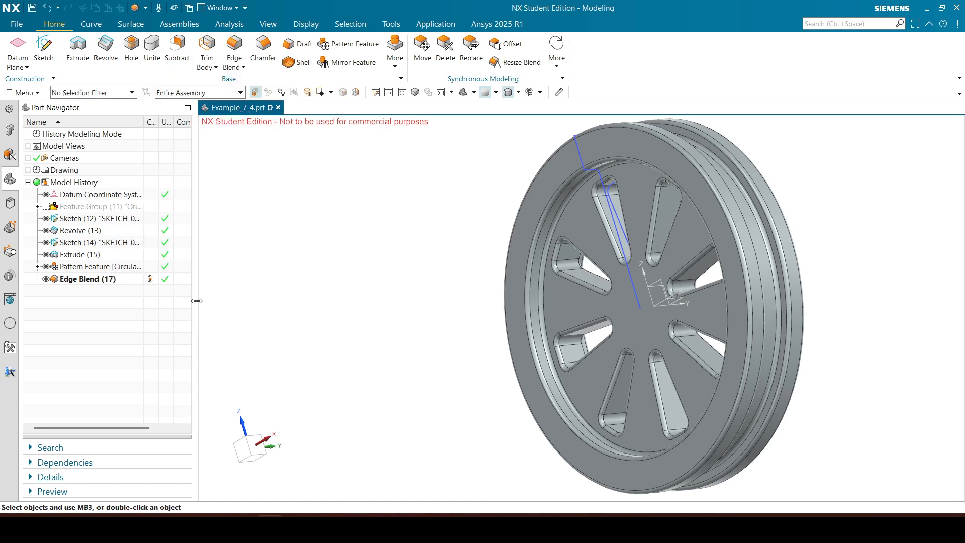
click(463, 92)
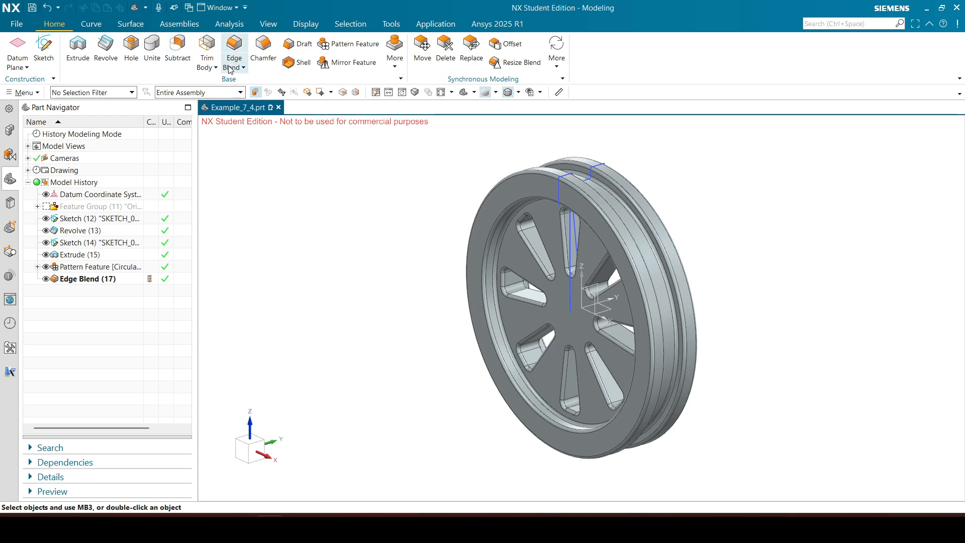
- Try to cut a simple 16 mm hole at the datum origin, with the wheel as the body to subtract from
click(153, 56)
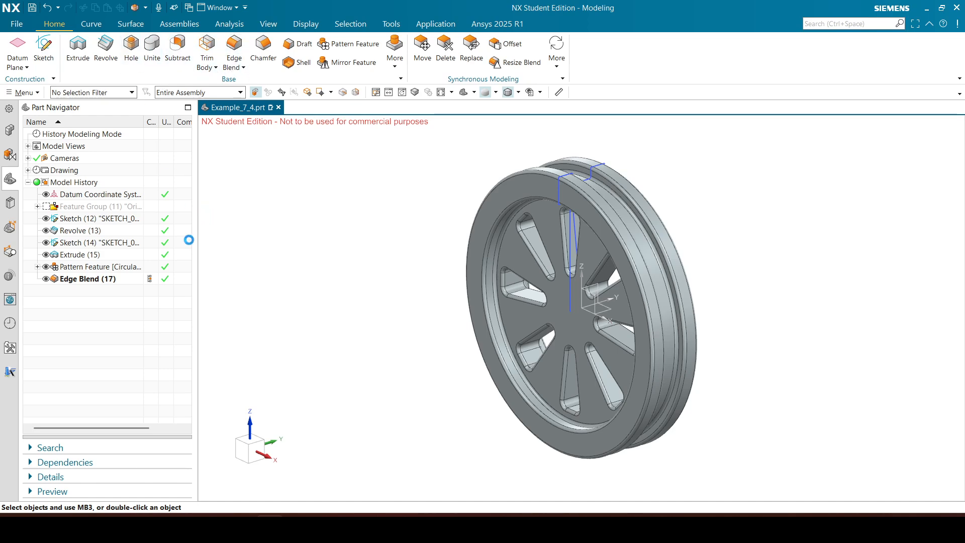
click(46, 230)
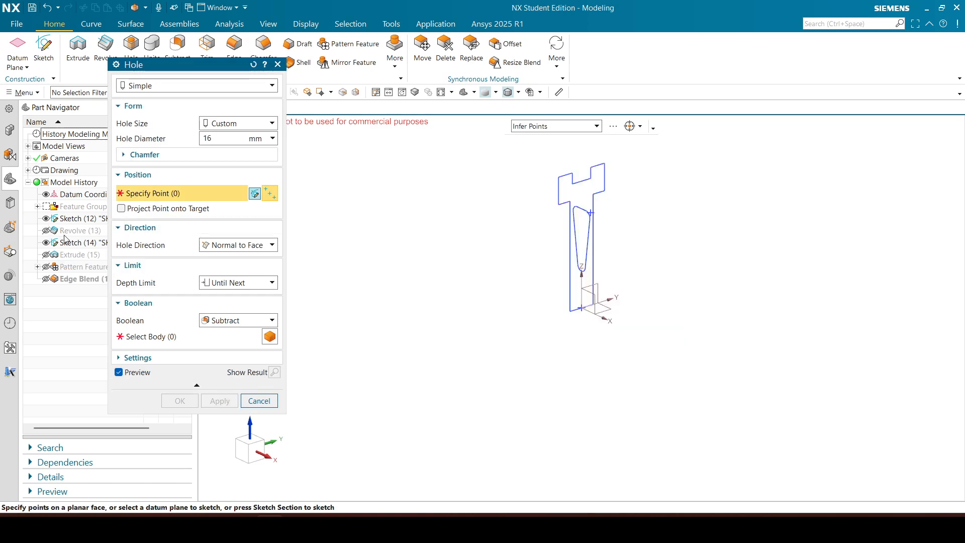
click(580, 309)
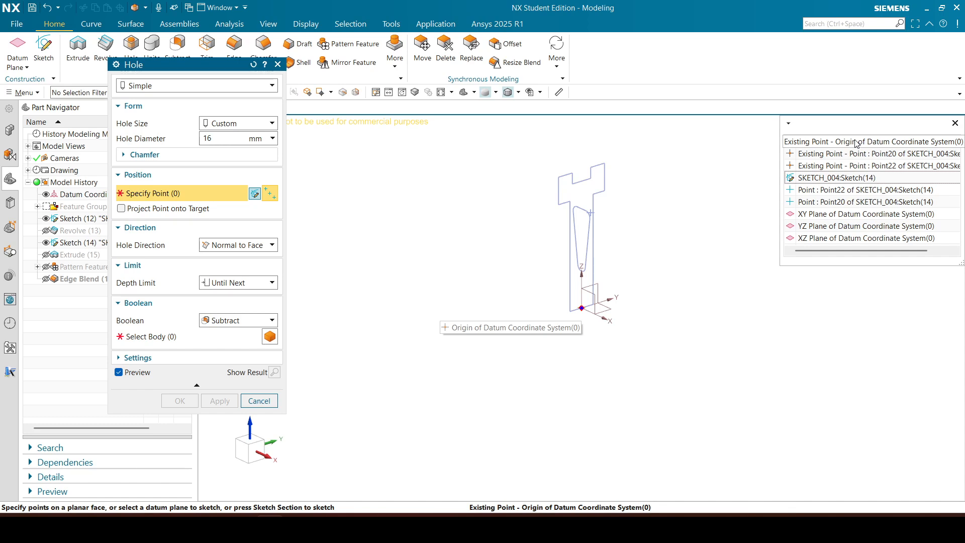
click(837, 146)
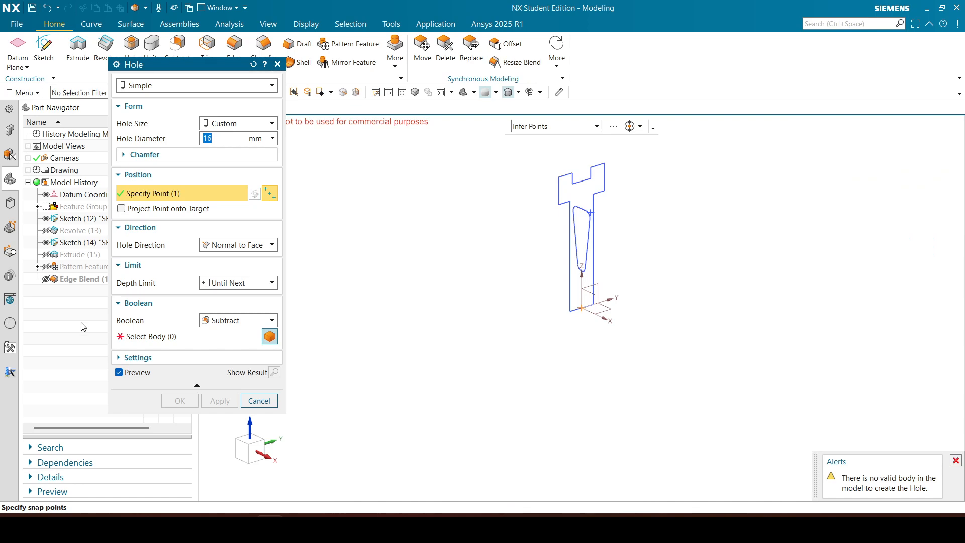
click(49, 266)
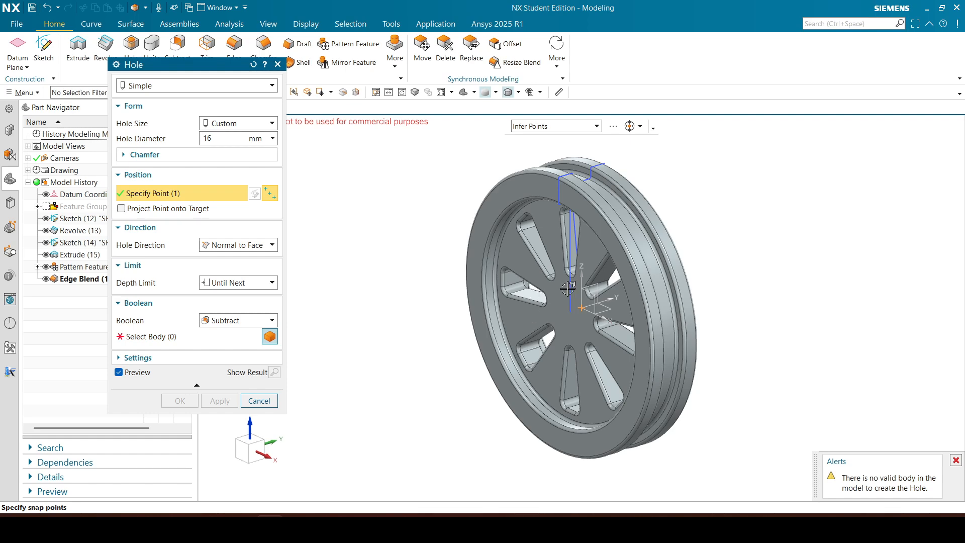
click(151, 336)
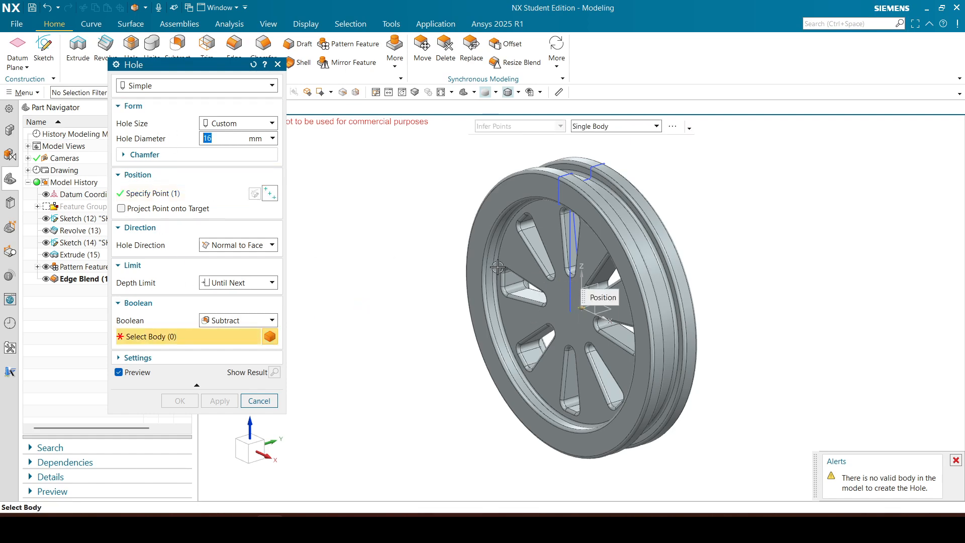
click(507, 274)
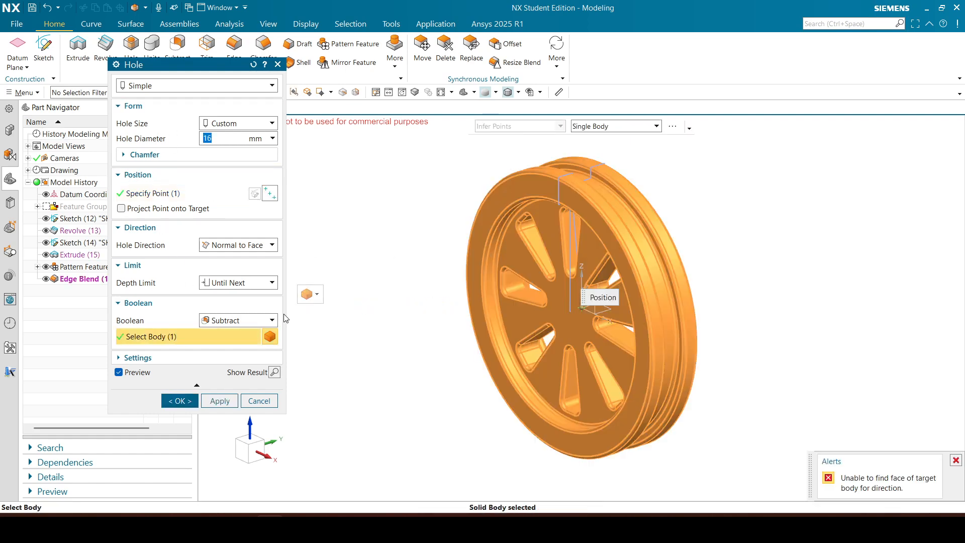
click(266, 400)
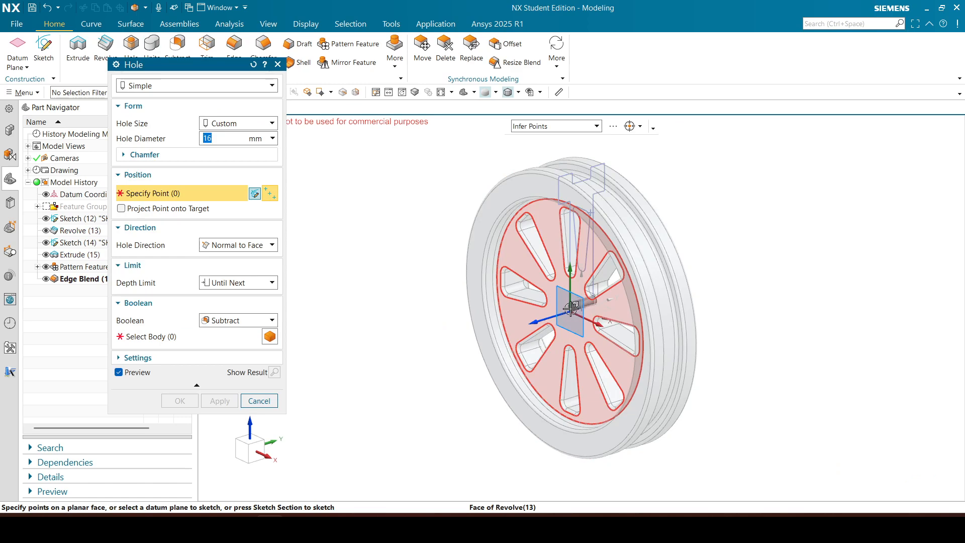
scroll(570, 307, up, 5)
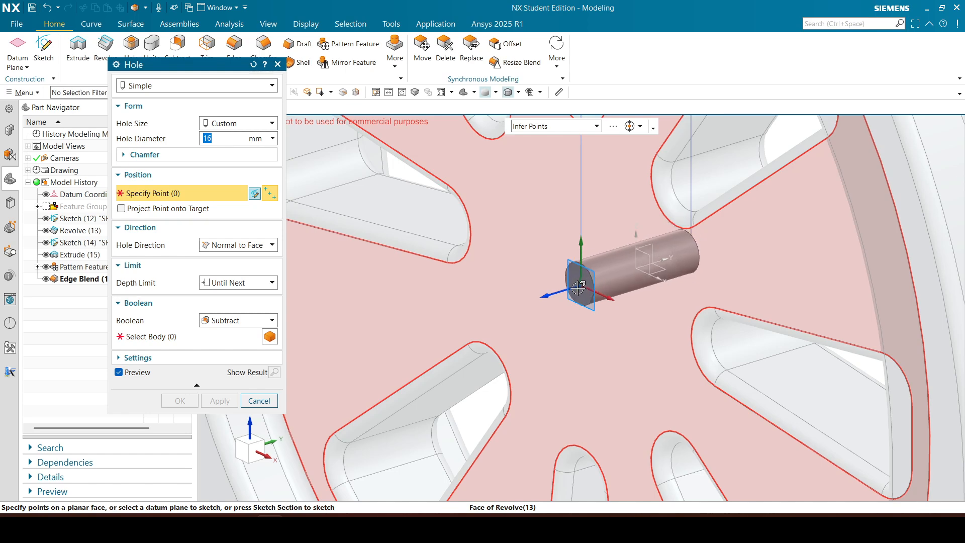
click(257, 400)
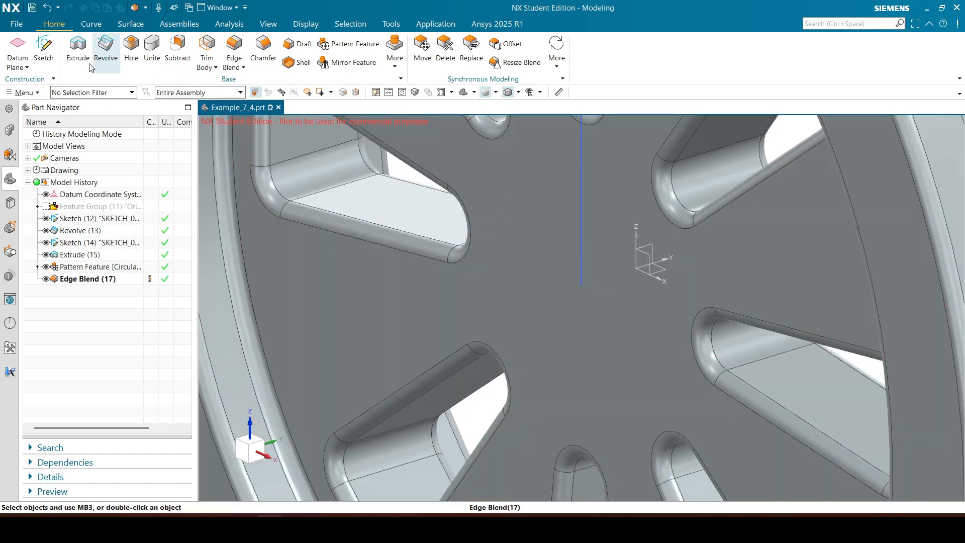
- Create a new sketch on the flat front face of the wheel's web
click(43, 50)
click(593, 284)
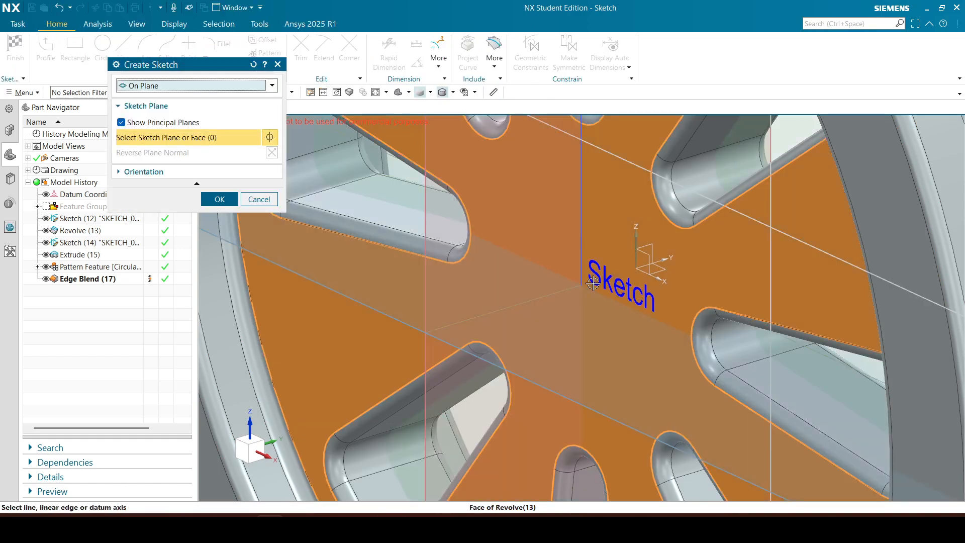
click(219, 199)
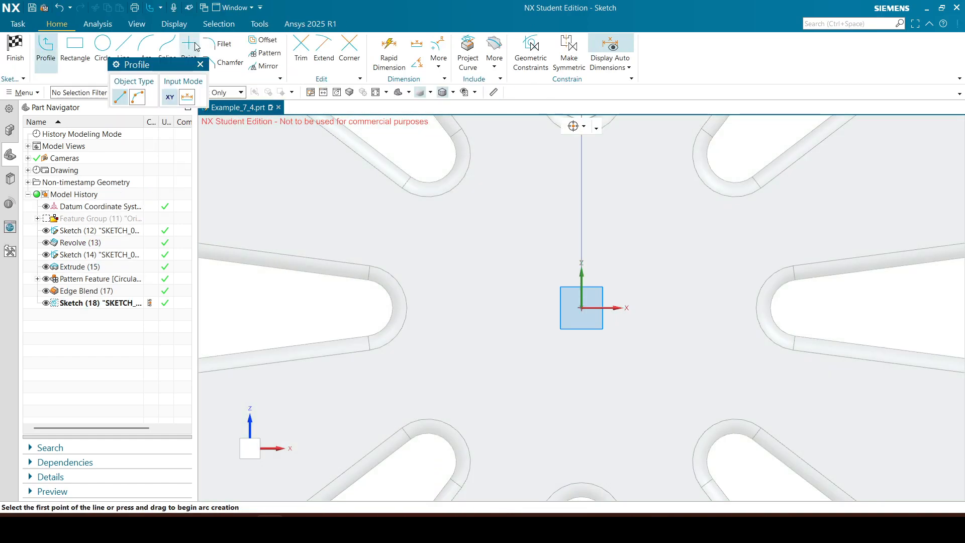
- Place a sketch point at the origin, finish the sketch, and hide the two earlier sketches of the wheel profile and wedge opening
click(188, 44)
click(581, 306)
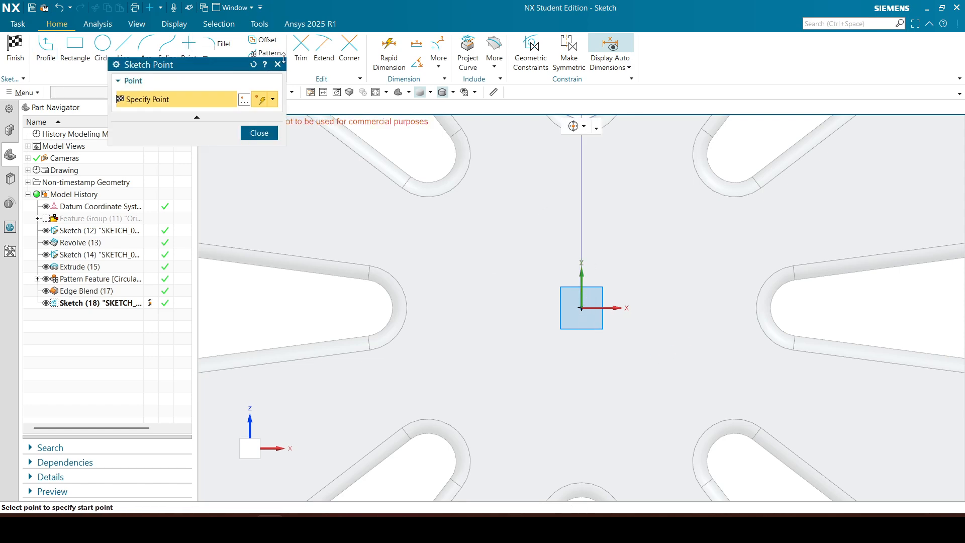
click(272, 133)
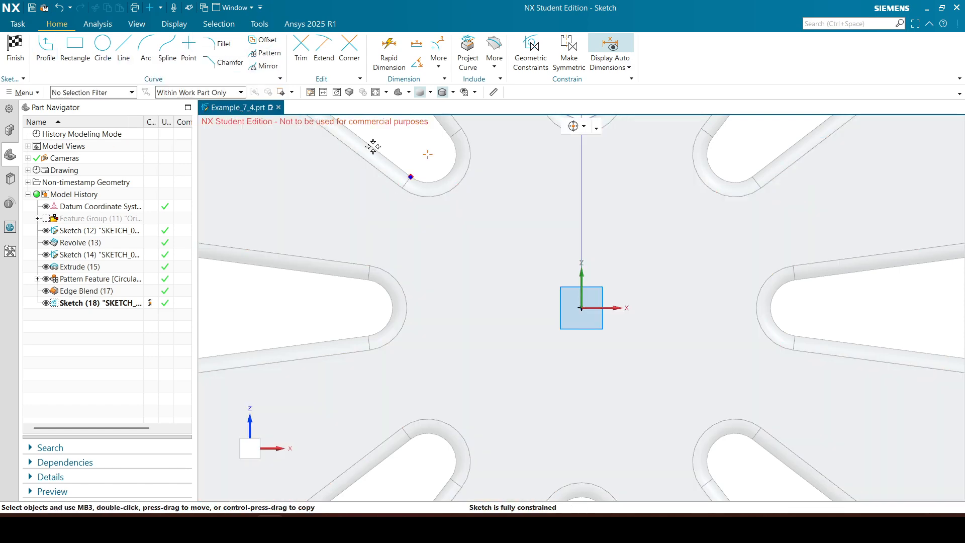
click(15, 45)
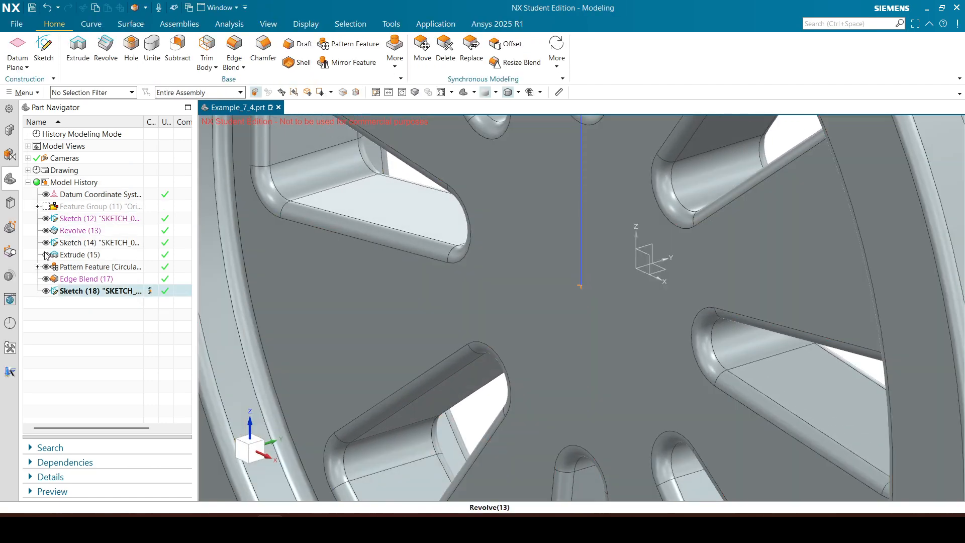
click(46, 243)
click(46, 218)
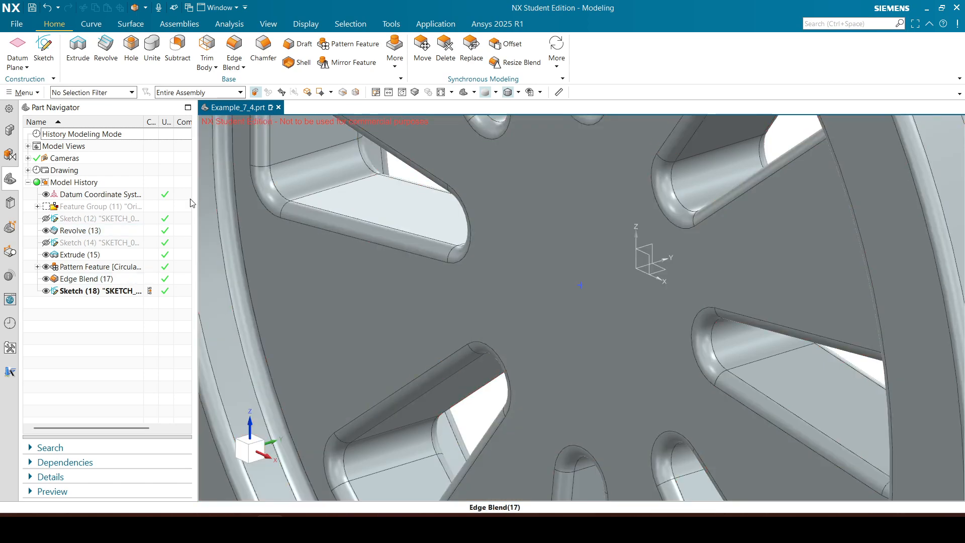
click(140, 65)
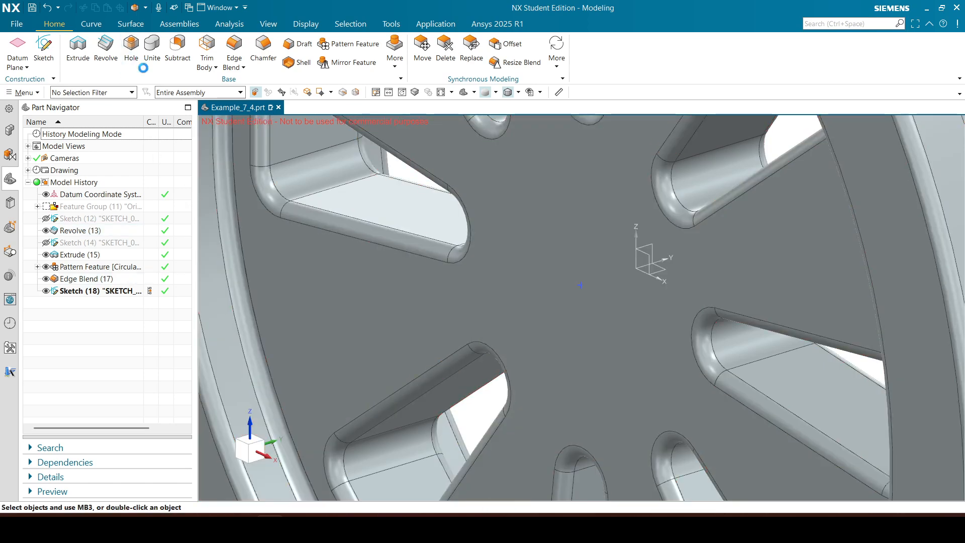
click(580, 285)
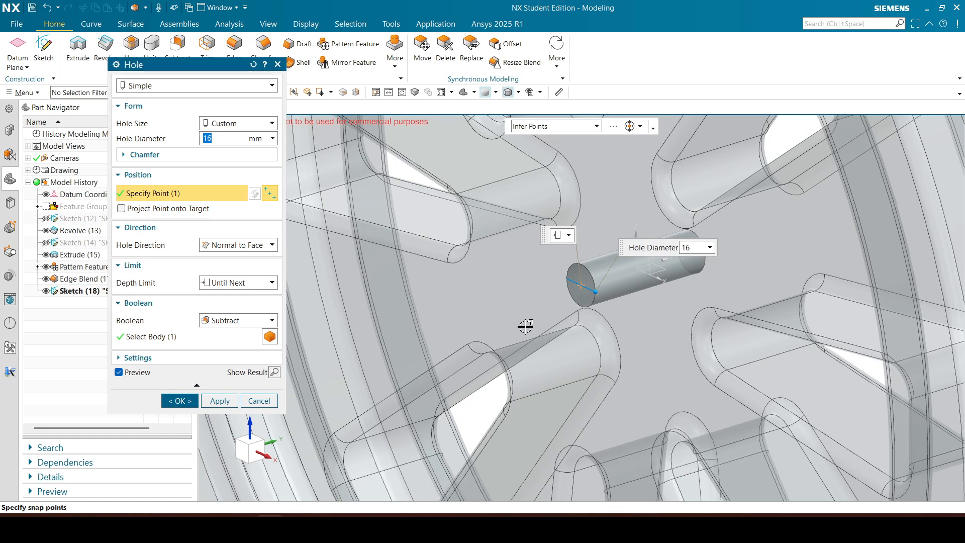
text(75)
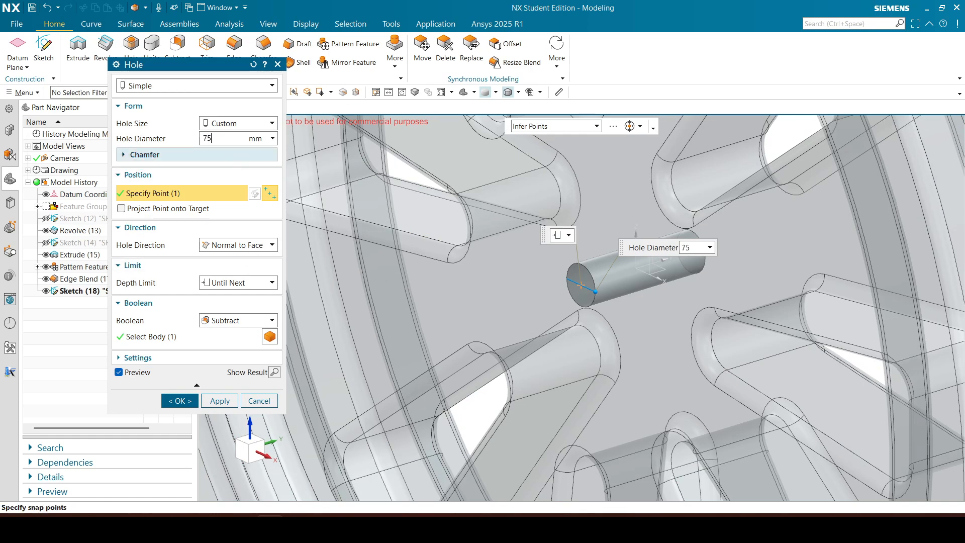
click(216, 338)
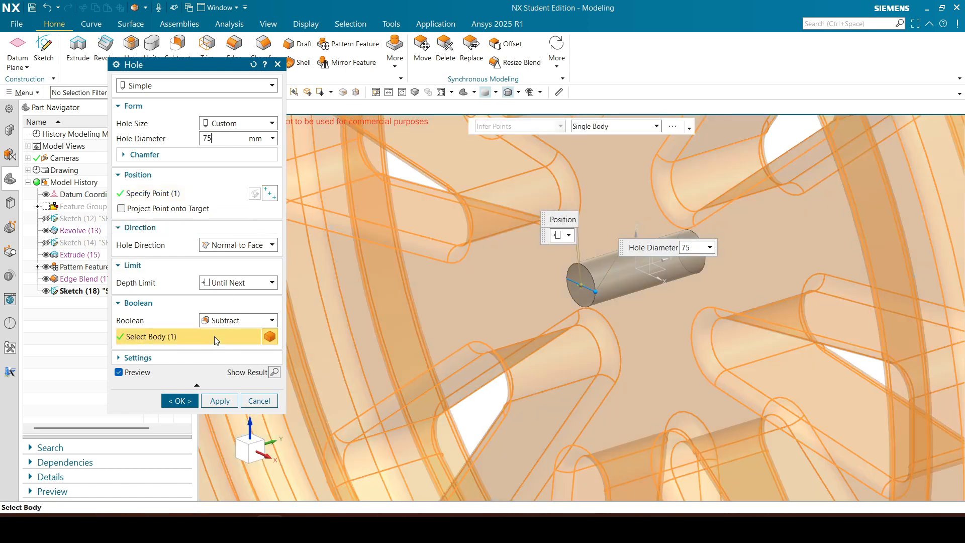
click(253, 65)
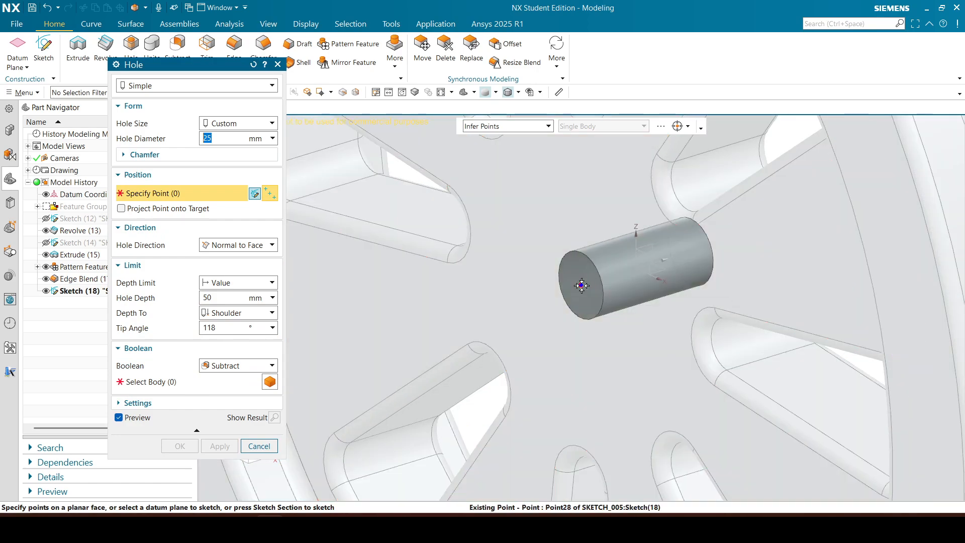
- Subtract a simple 75 mm hole from the wheel at the sketched centre point with a Through Body depth limit, and save the part
click(581, 285)
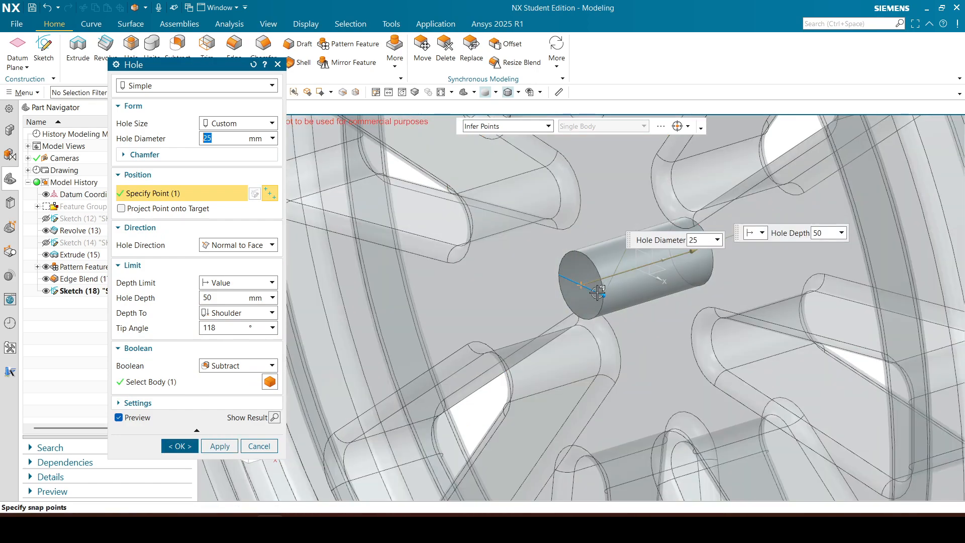
text(75)
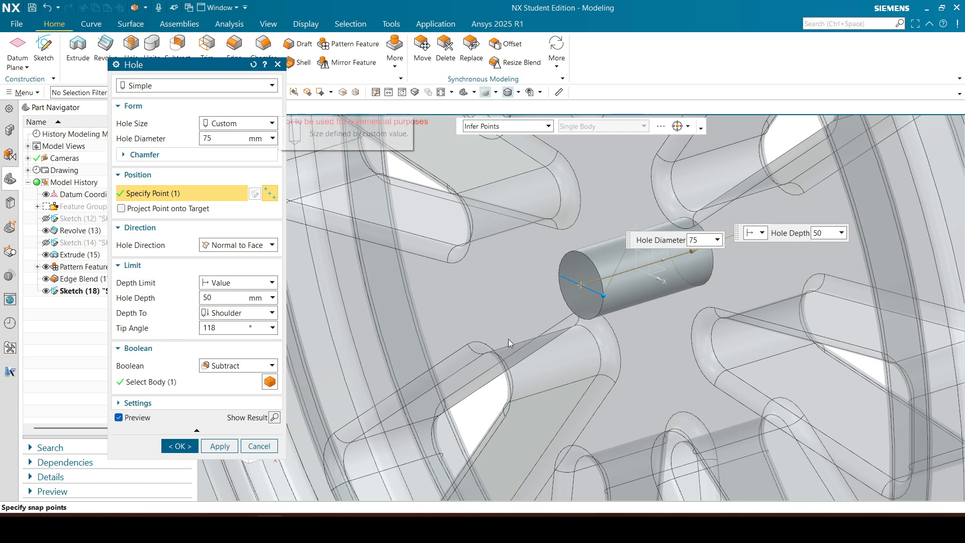
click(230, 298)
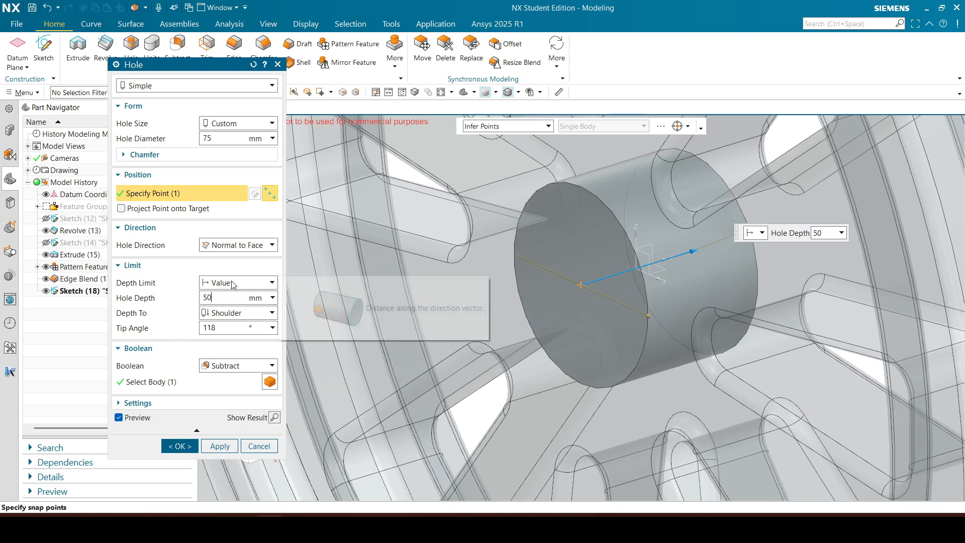
click(236, 282)
click(245, 327)
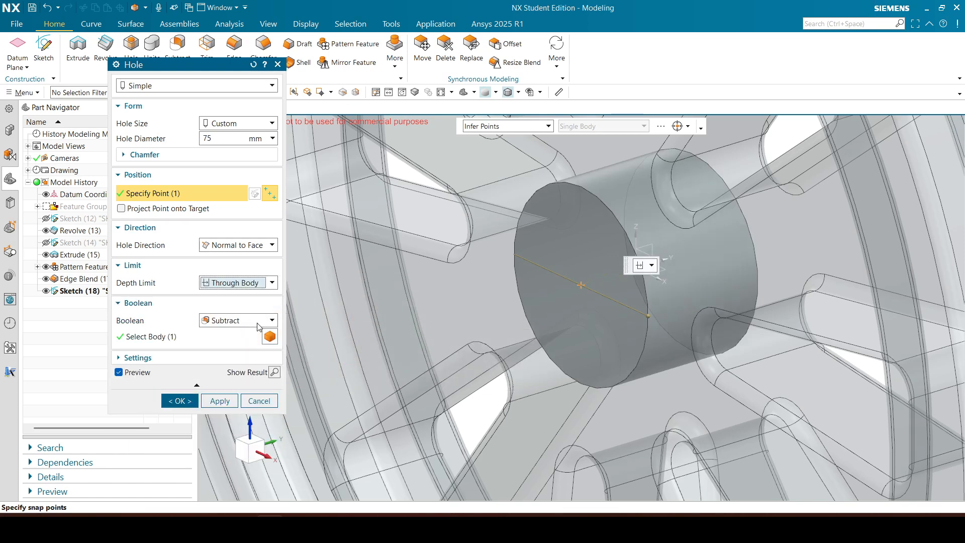
click(275, 372)
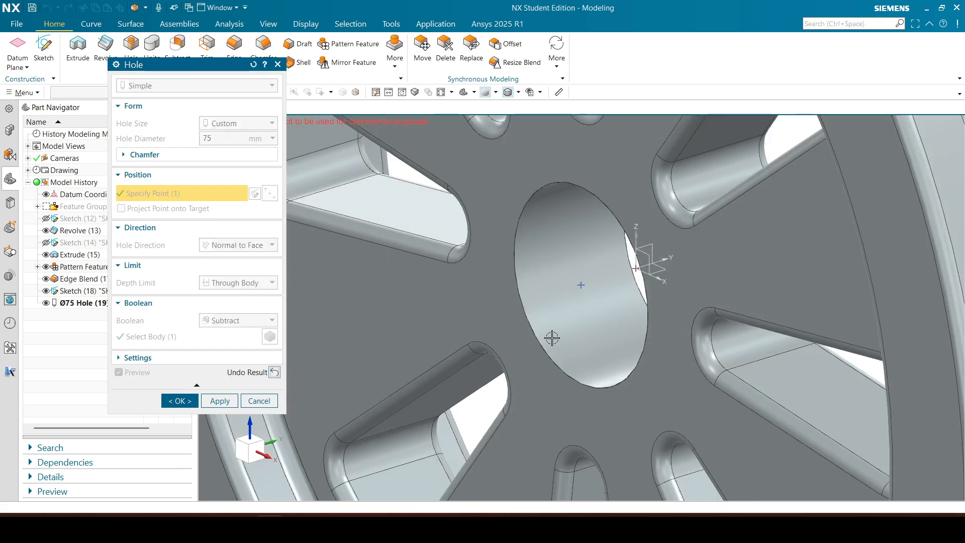
scroll(551, 338, down, 9)
scroll(594, 327, up, 3)
middle_drag(655, 324, 324, 356)
click(181, 400)
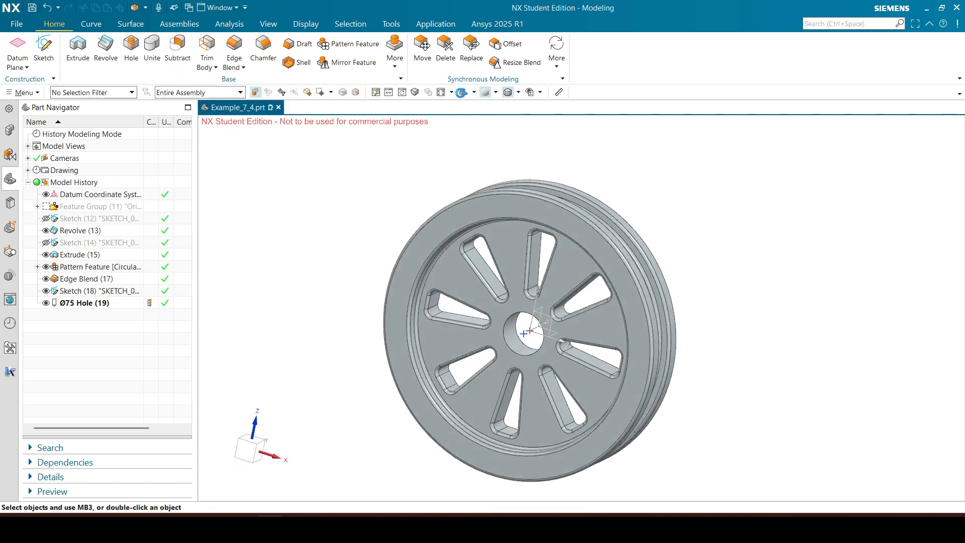
key(Home)
key(ctrl+s)
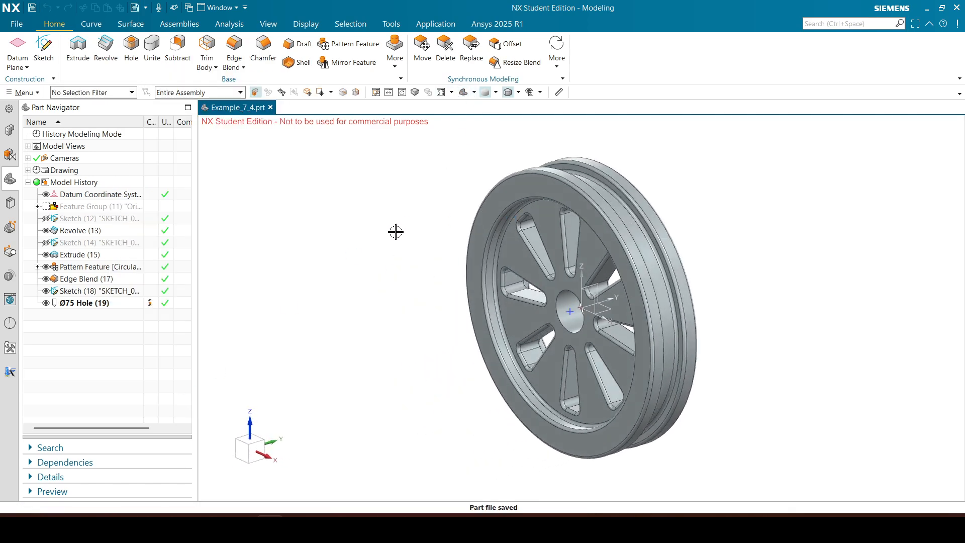